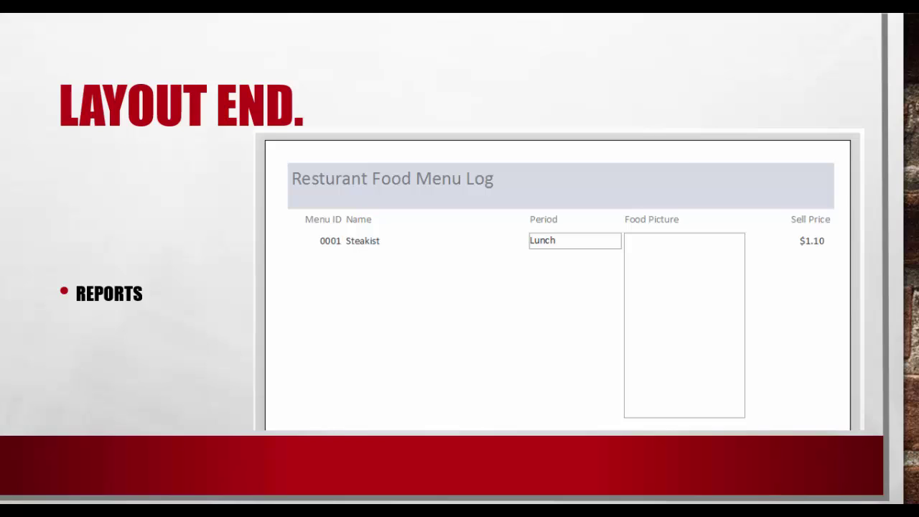
End the PowerPoint slide show and return to the HotSpot_Joint_ERP Access database
key("Escape")
mouse_move(176, 510)
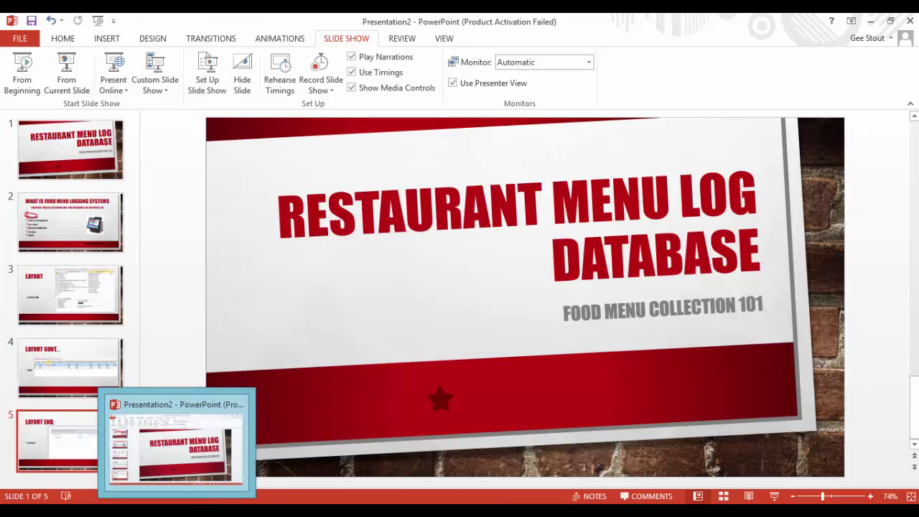
left_click(263, 510)
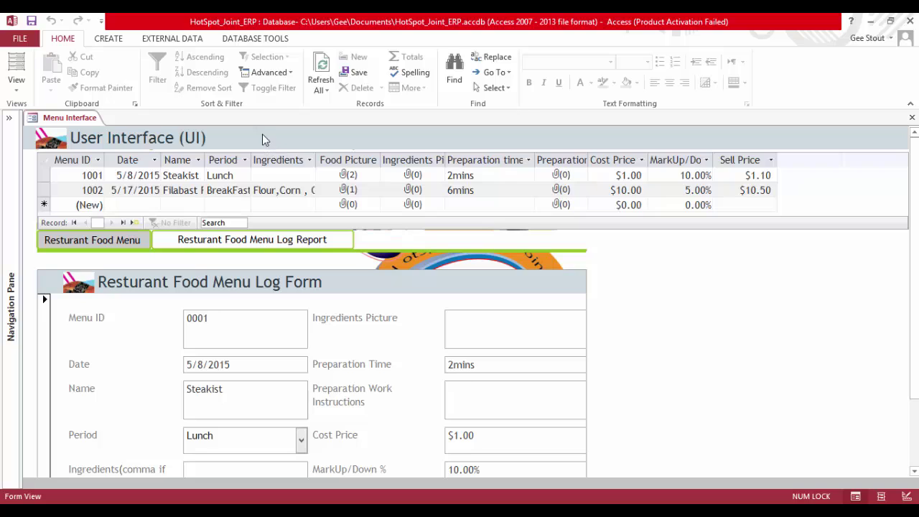
Display the Resturant Food Menu Log Report and browse its dishes, pictures and sell prices
left_click(97, 240)
left_click(225, 243)
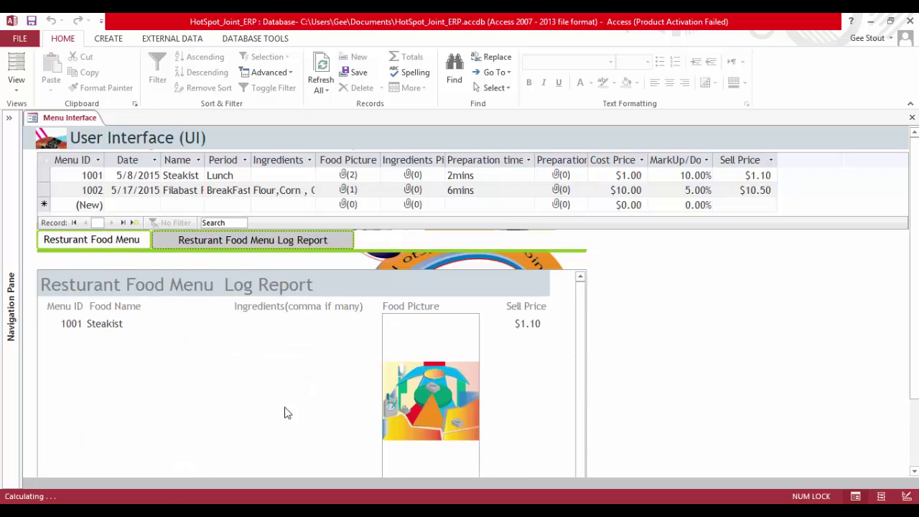
scroll(423, 352, "down", 2)
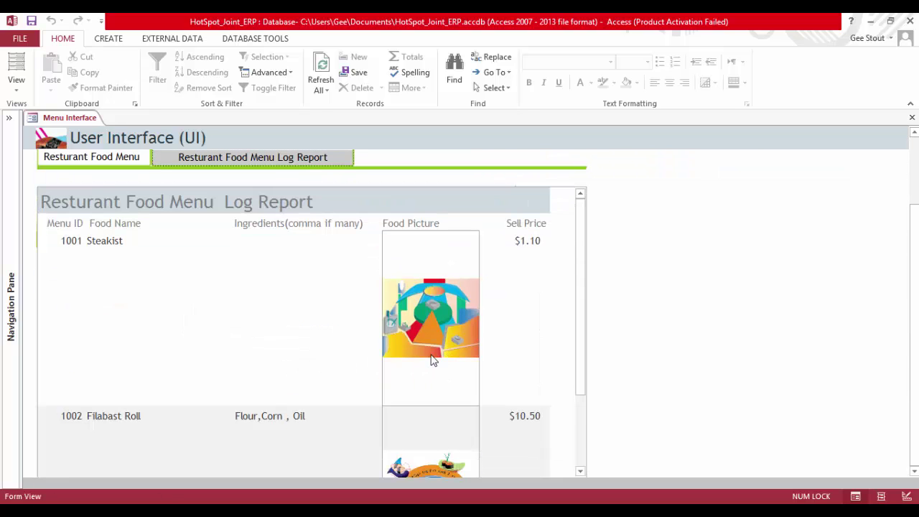
scroll(445, 353, "up", 2)
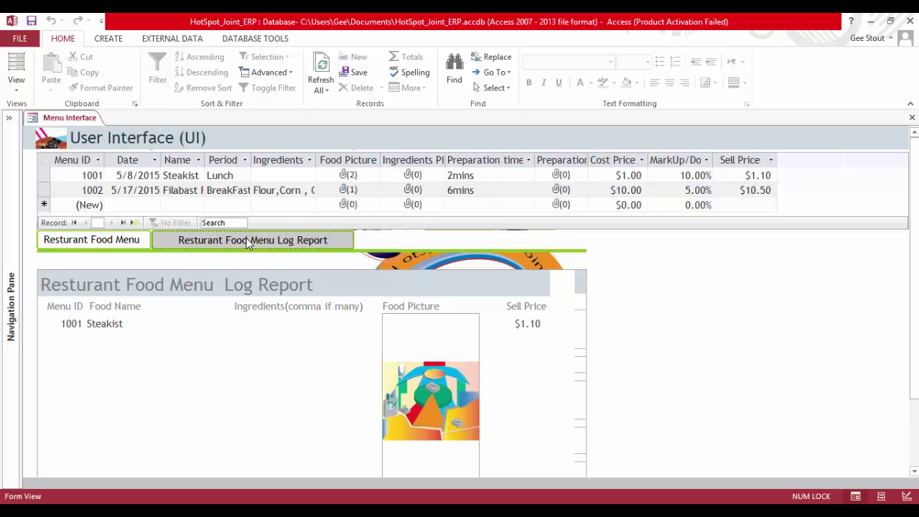
scroll(324, 318, "down", 3)
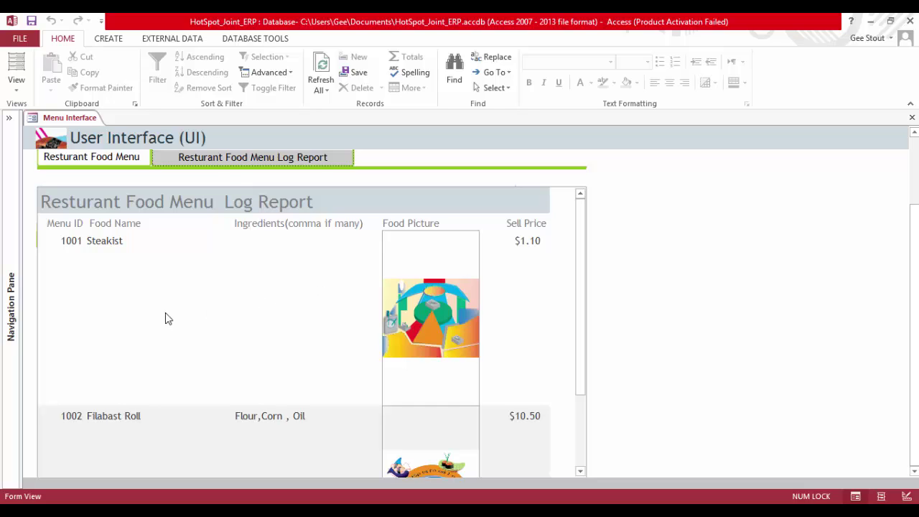
left_click(255, 158)
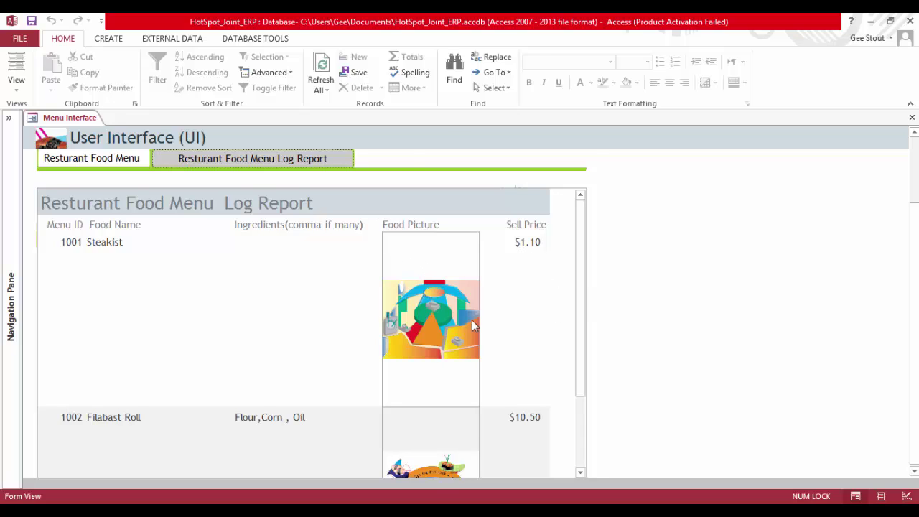
scroll(472, 325, "down", 1)
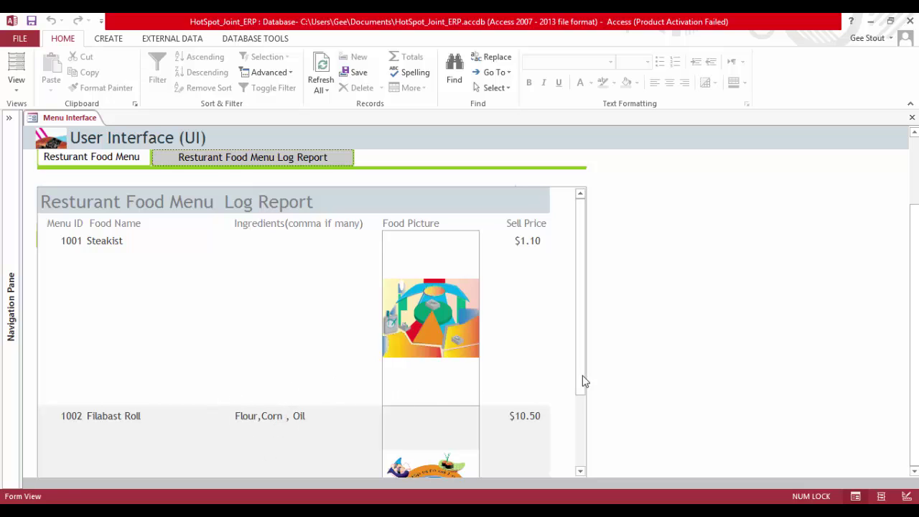
left_click_drag(582, 376, 591, 429)
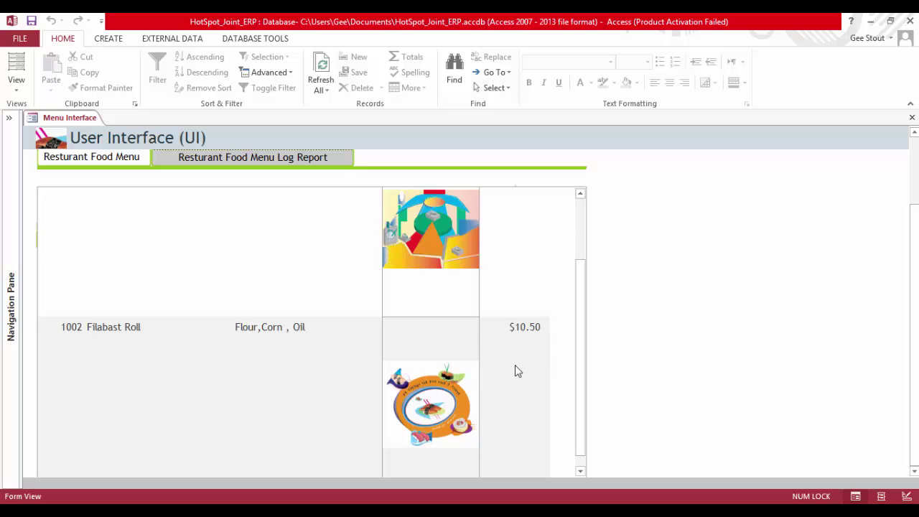
scroll(203, 312, "up", 2)
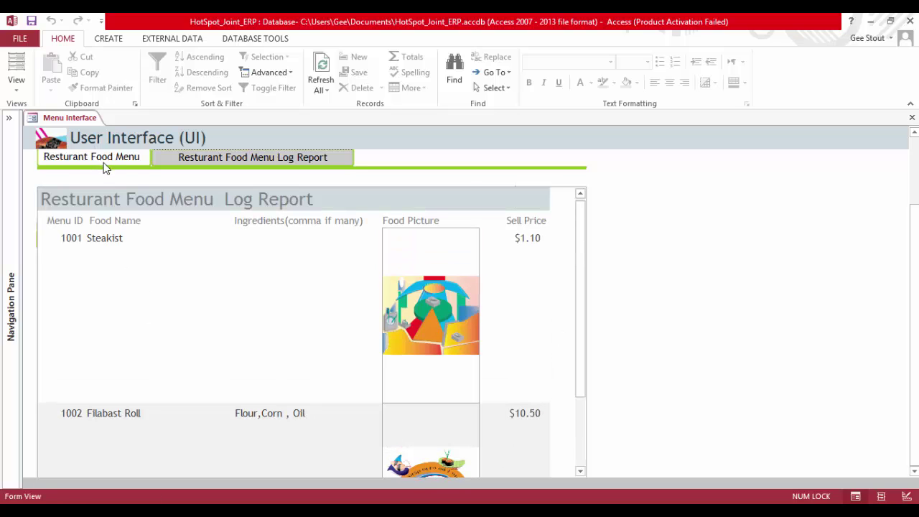
scroll(585, 244, "up", 2)
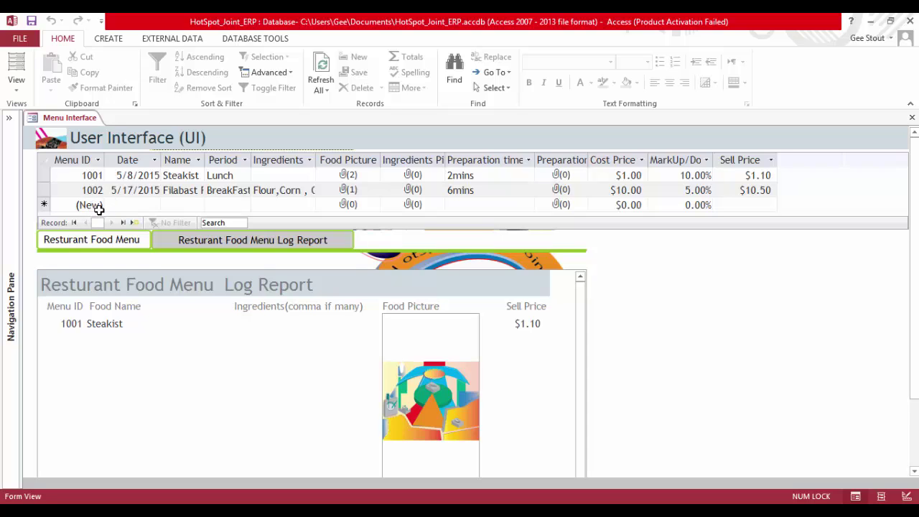
Start new record 1003 dated 5/6/2015 with a dish name and the Dinner period
left_click(96, 205)
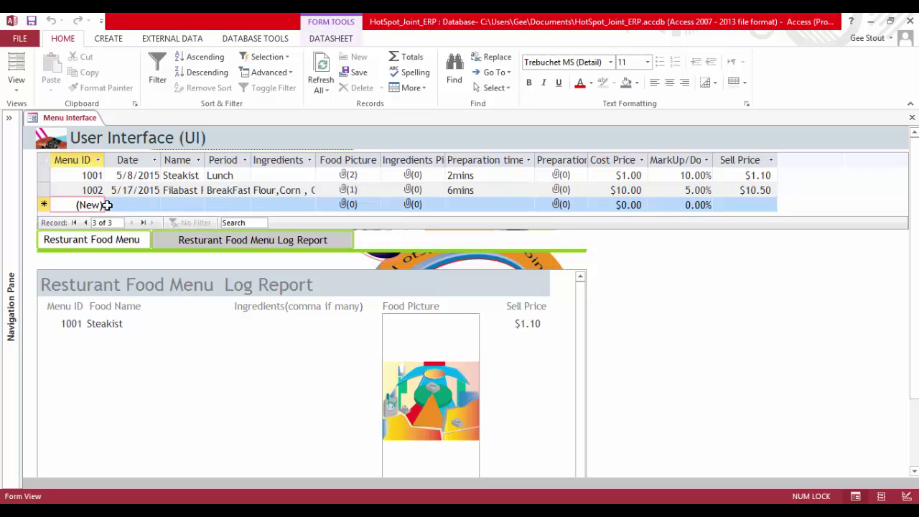
left_click(133, 205)
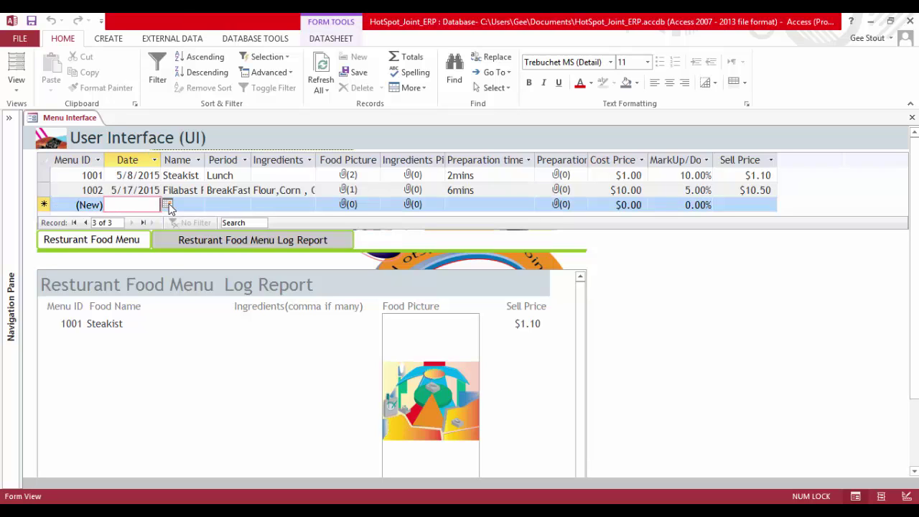
left_click(167, 205)
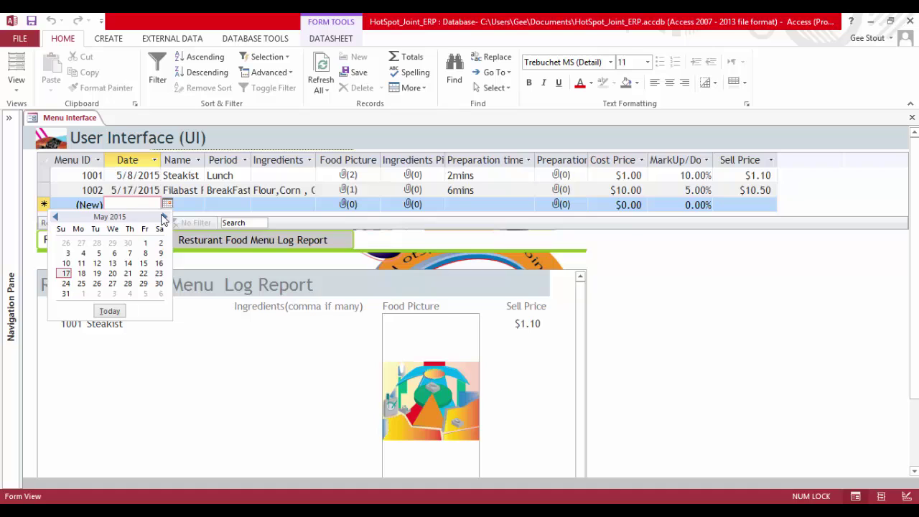
left_click(117, 251)
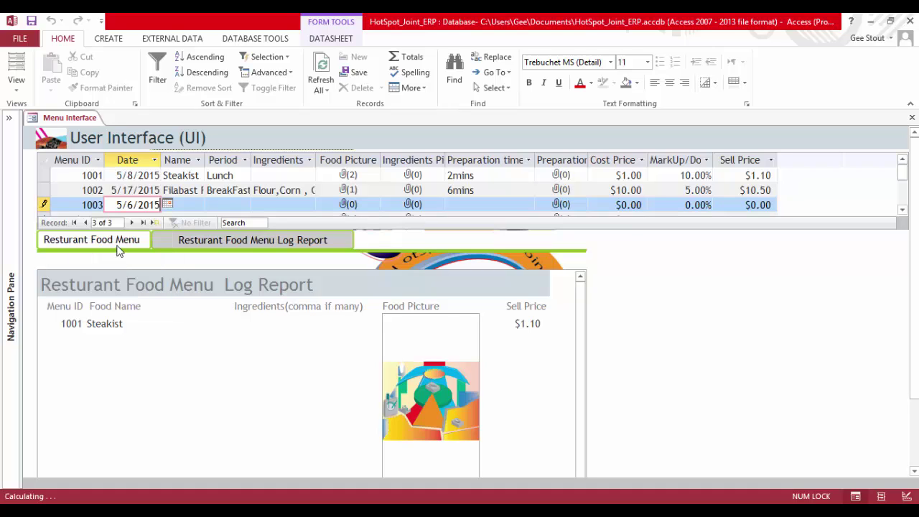
left_click(183, 204)
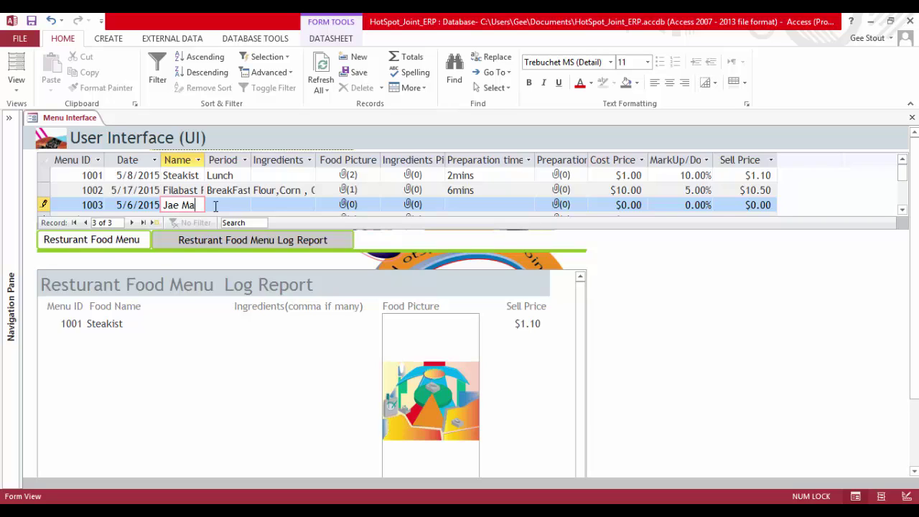
left_click(215, 206)
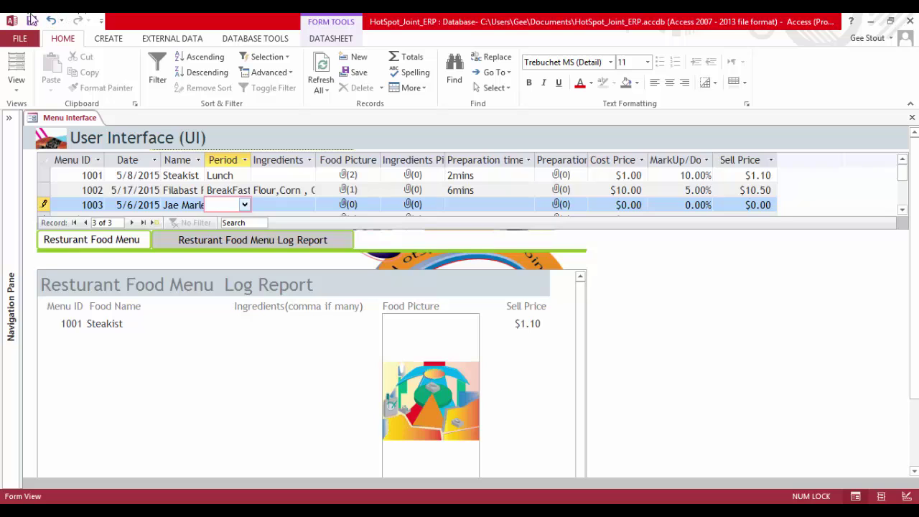
left_click(245, 206)
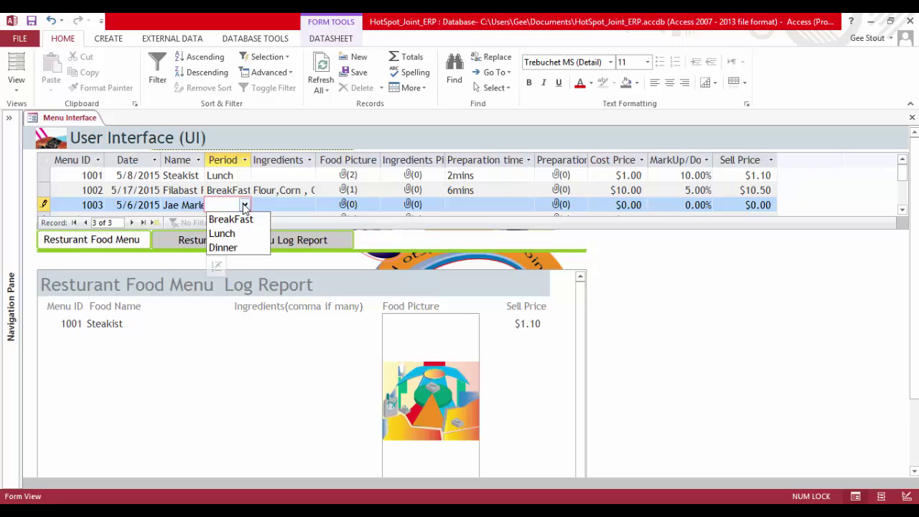
left_click(222, 247)
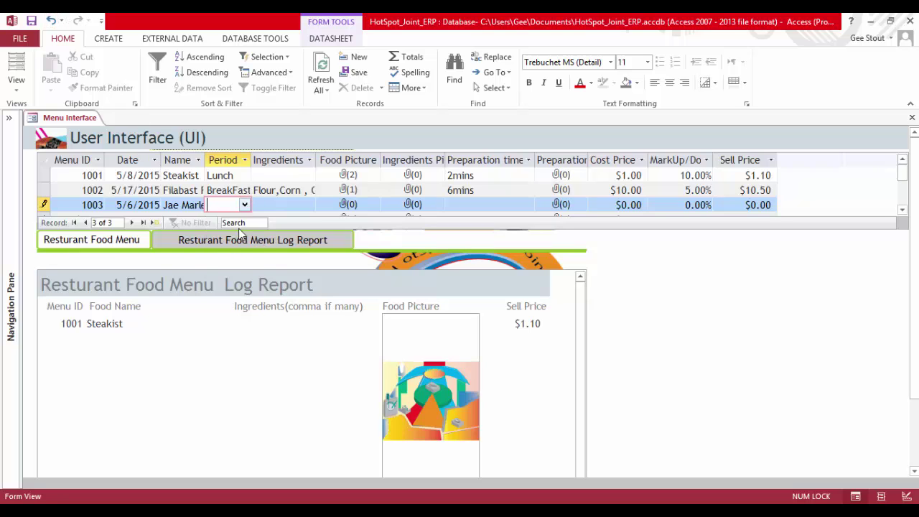
Enter Rice, Oil, Meat as ingredients and begin adding a Food Picture attachment
left_click(289, 205)
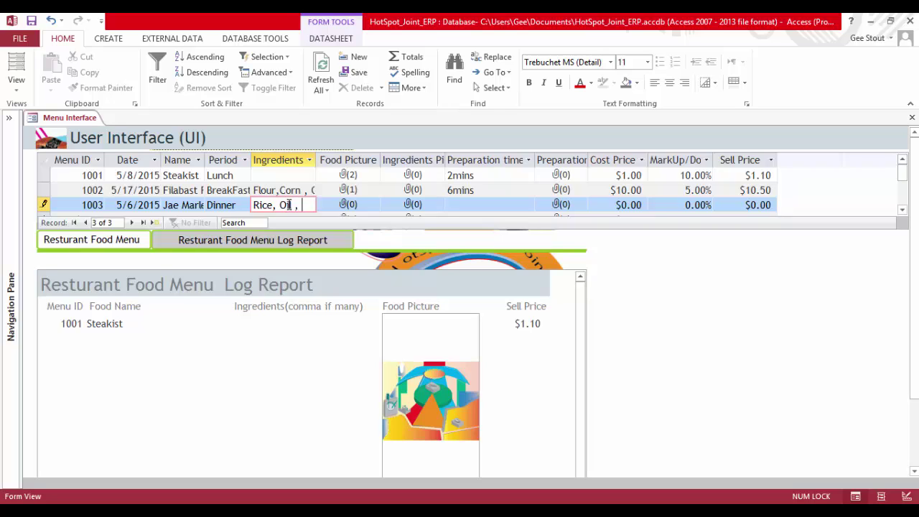
type("at")
scroll(346, 202, "down", 1)
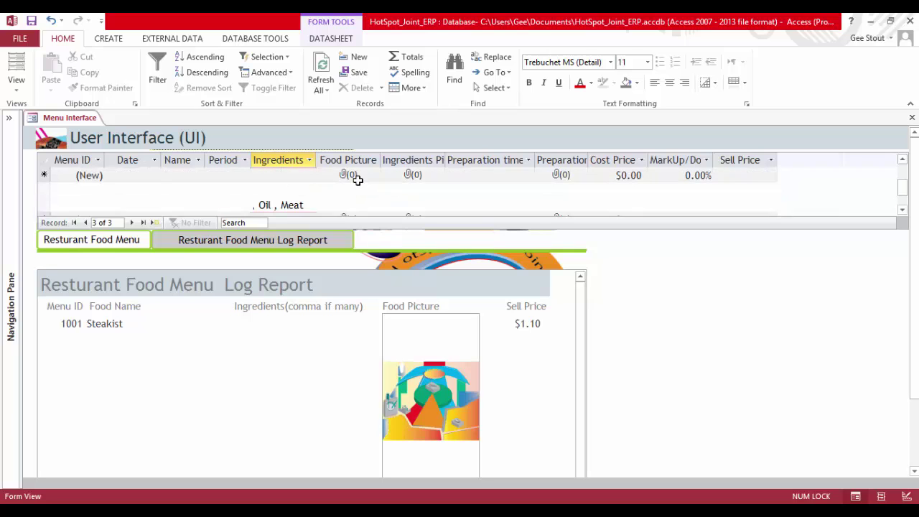
scroll(362, 192, "up", 1)
double_click(366, 204)
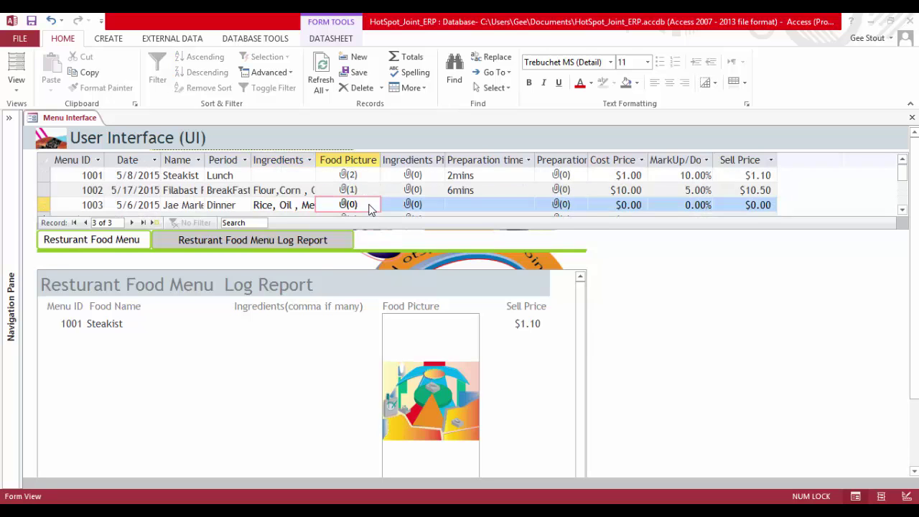
left_click(563, 222)
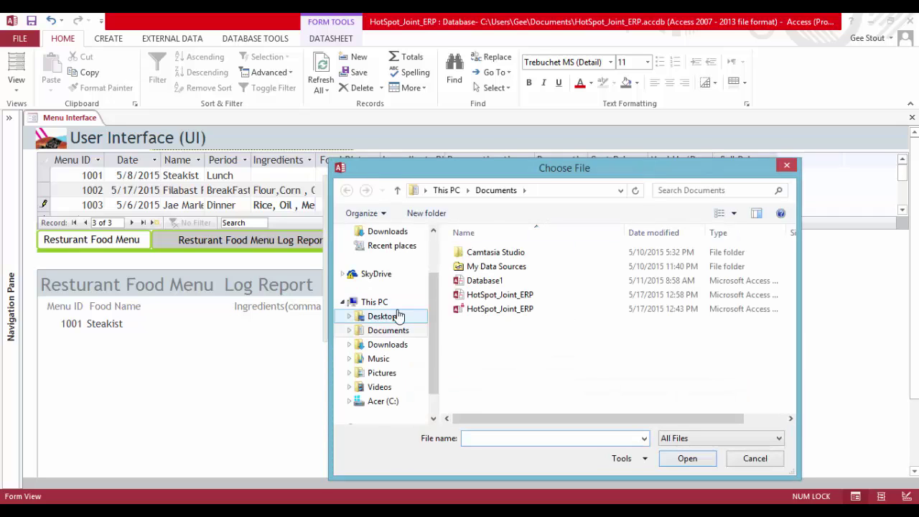
Attach gh.PNG from the Desktop as record 1003's food picture
left_click(401, 316)
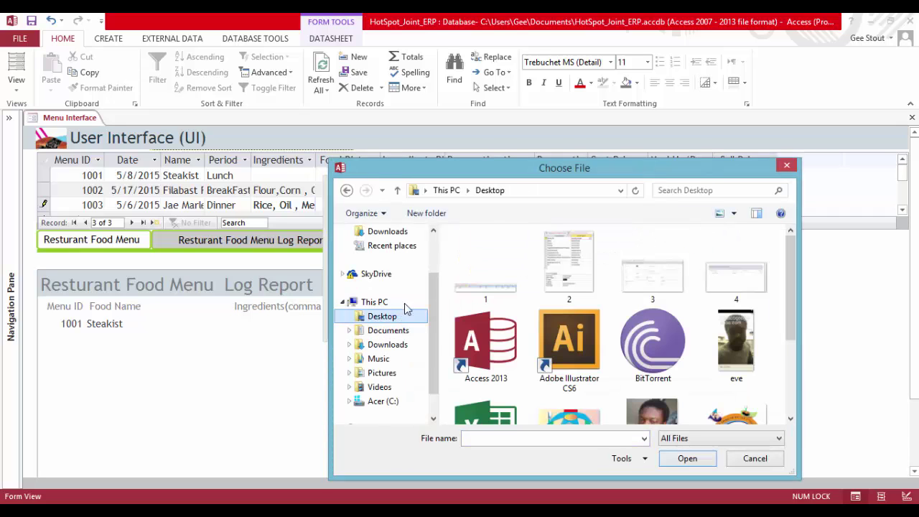
double_click(742, 414)
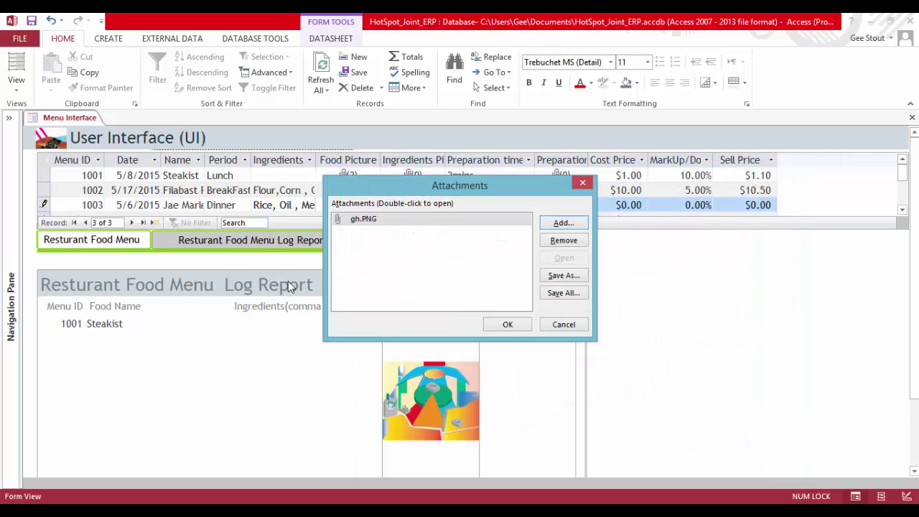
left_click(507, 325)
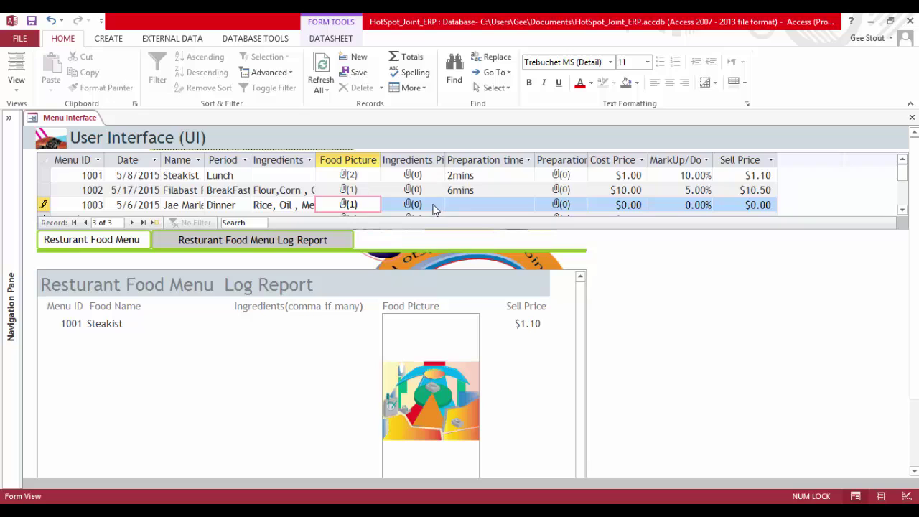
Set record 1003's preparation time to 4mins
left_click(521, 206)
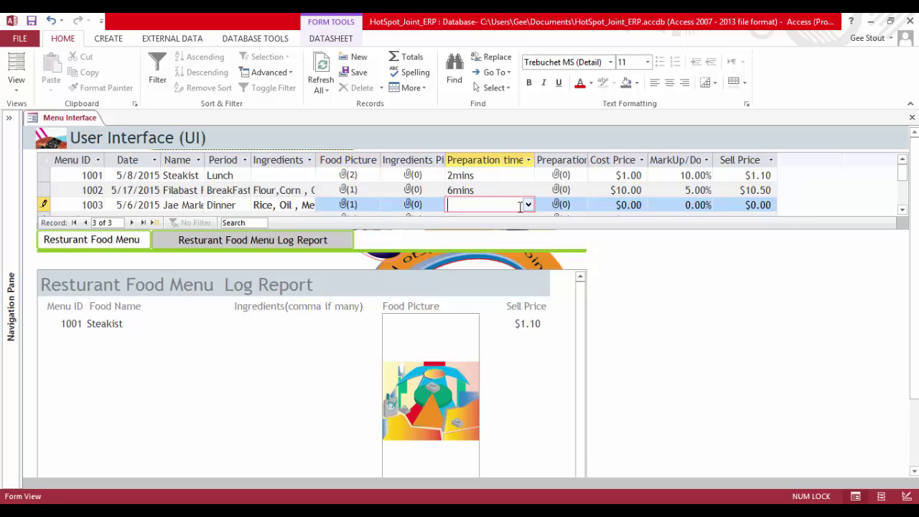
left_click(528, 204)
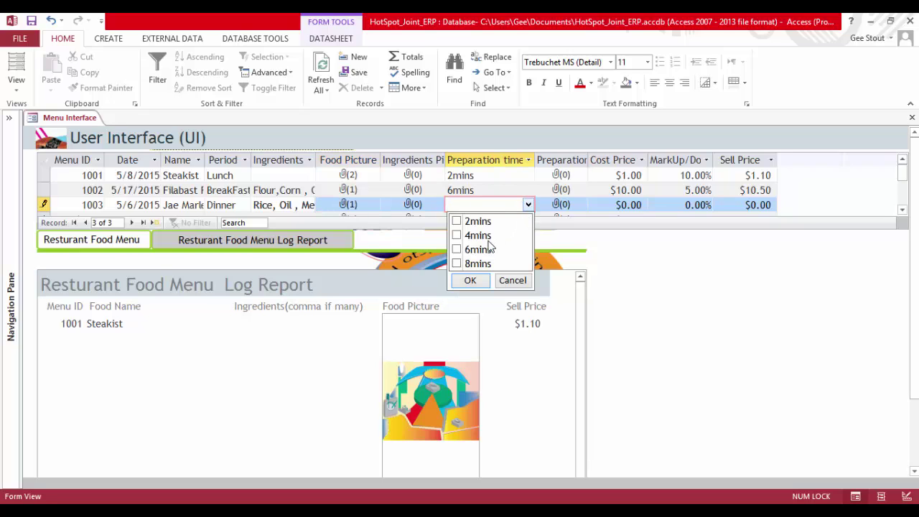
left_click(457, 235)
left_click(470, 280)
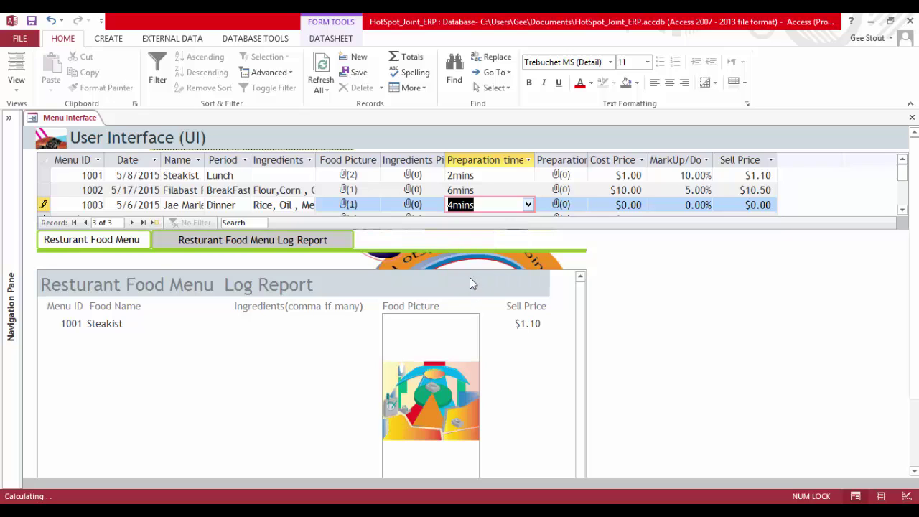
Autofit the Preparation Work Instructions column, enter a 5.00 cost price and save
double_click(586, 158)
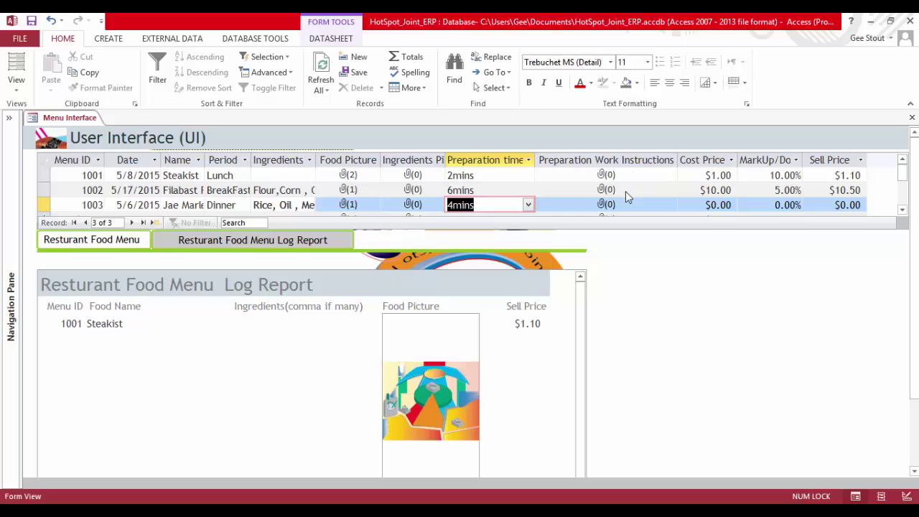
left_click(736, 204)
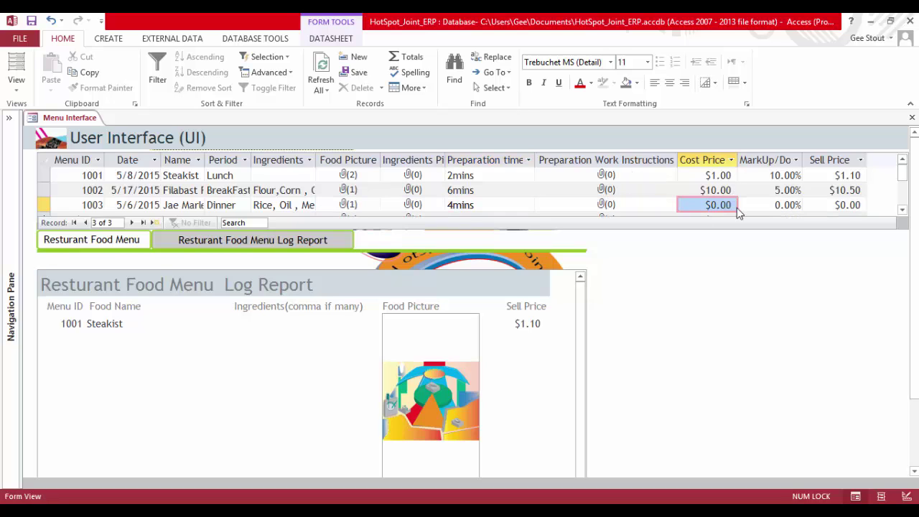
left_click_drag(735, 204, 707, 205)
type("5")
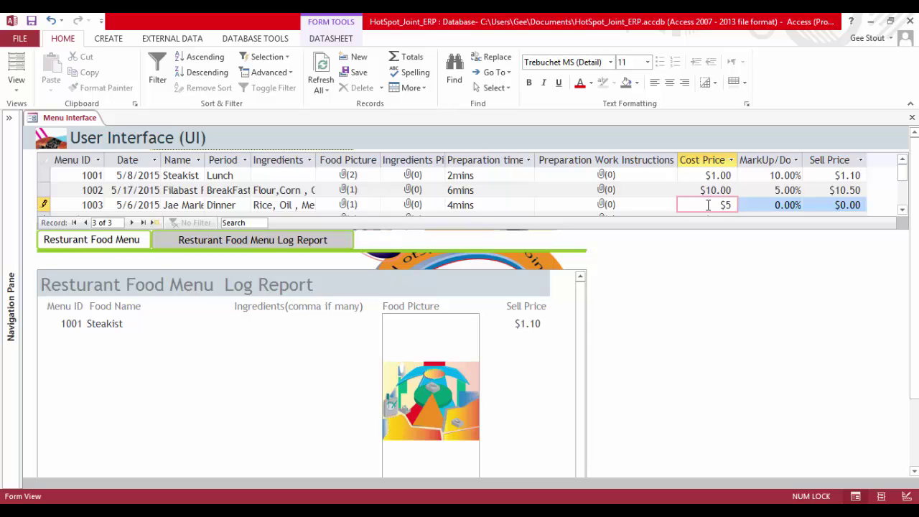
key("Tab")
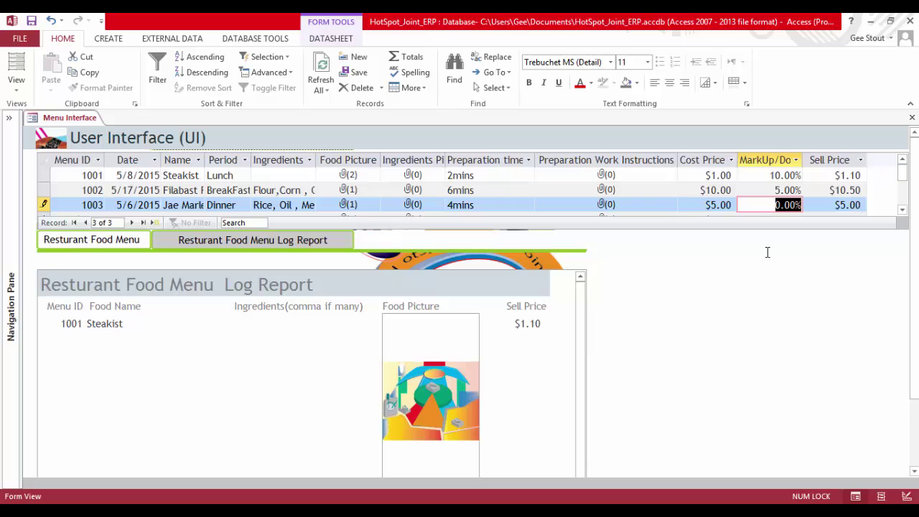
left_click(31, 24)
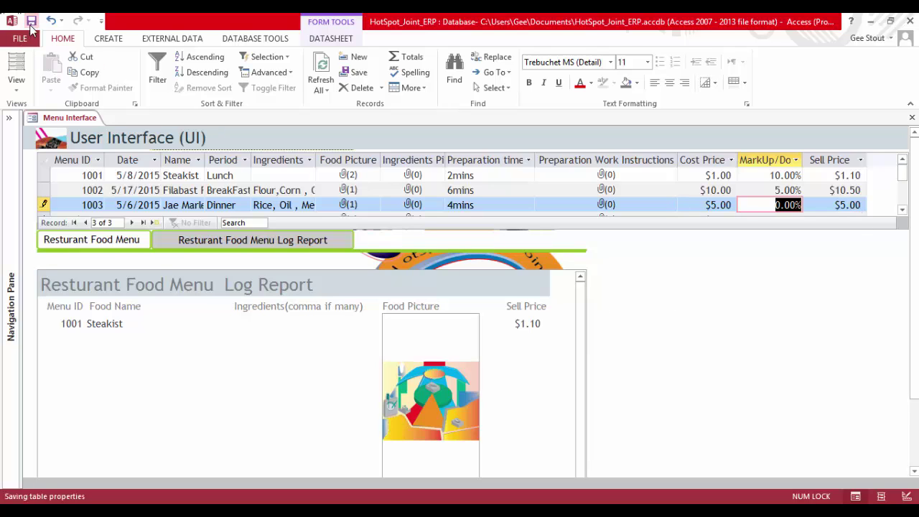
Expand the Navigation Pane to list all database objects
right_click(71, 124)
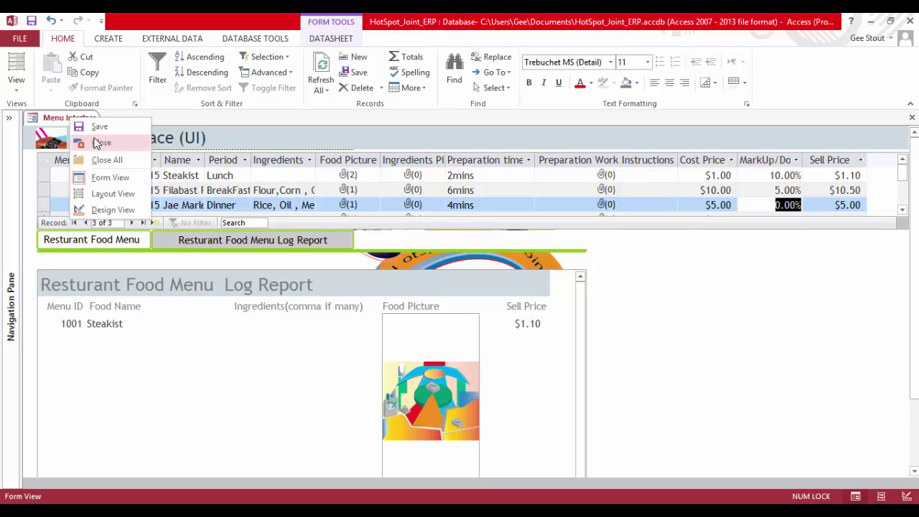
left_click(60, 118)
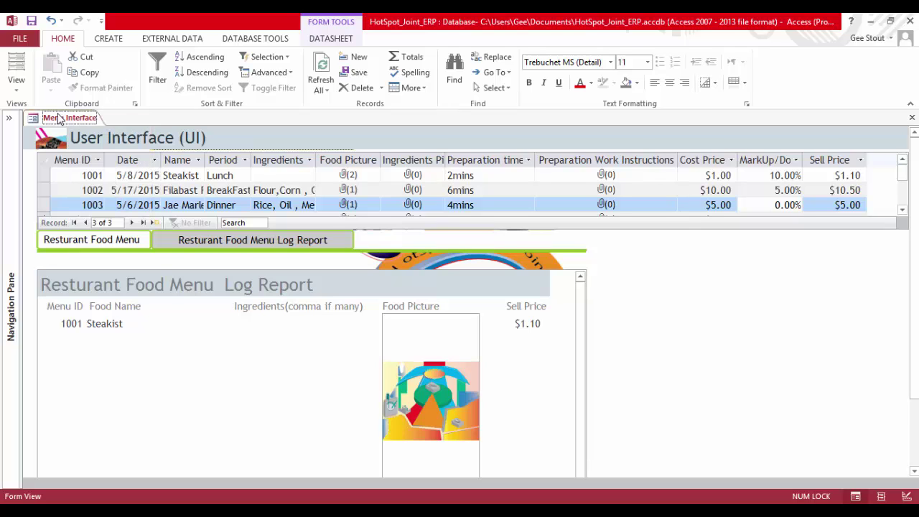
left_click(8, 122)
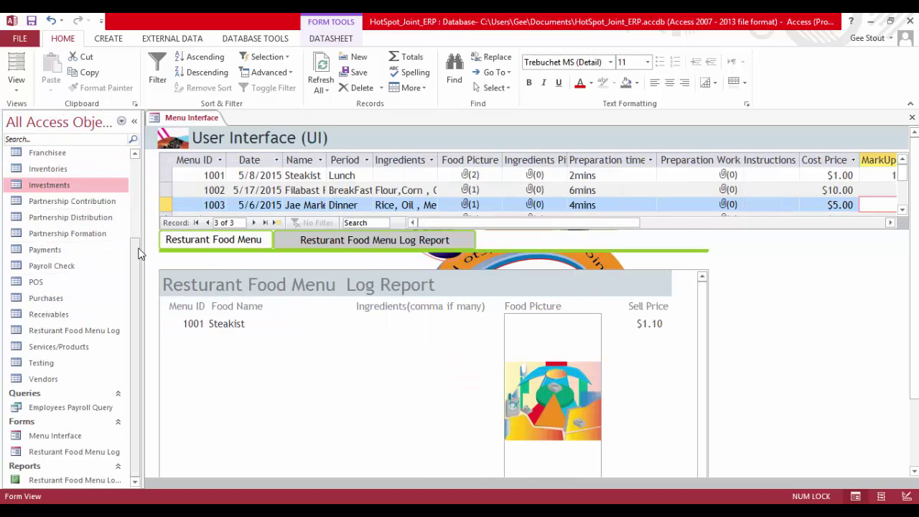
scroll(131, 230, "up", 3)
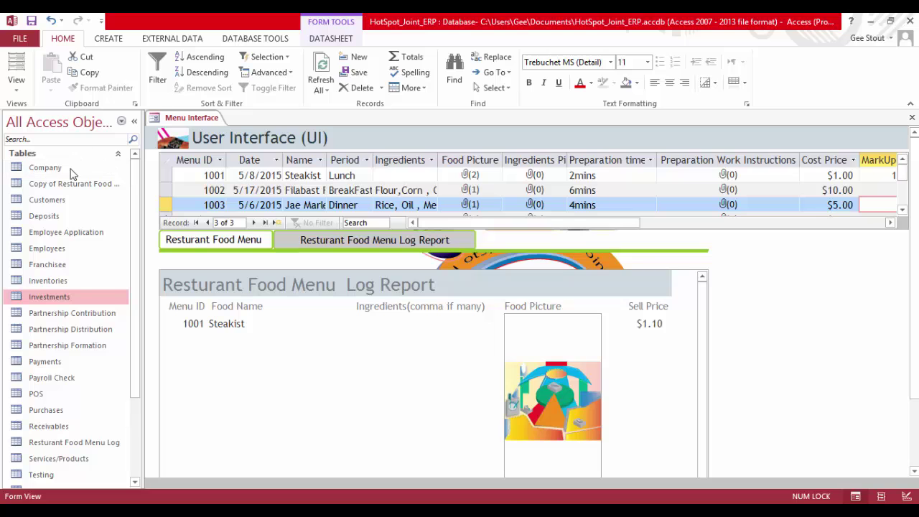
left_click_drag(134, 172, 119, 478)
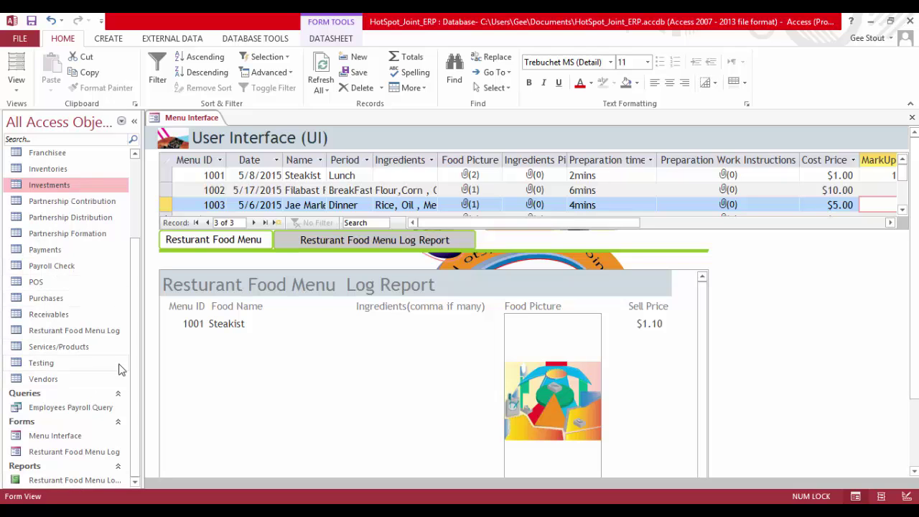
Close and reopen the Menu Interface form on its Resturant Food Menu Log Report page
right_click(180, 124)
left_click(227, 145)
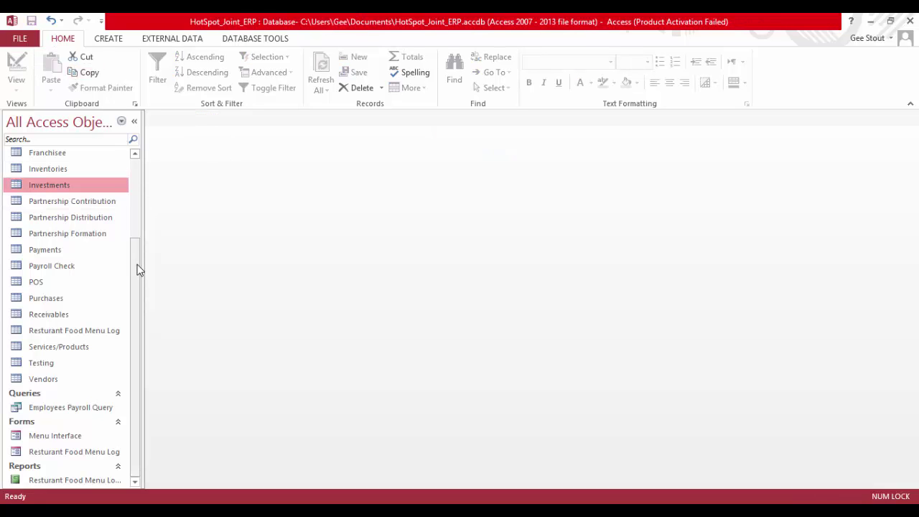
double_click(75, 439)
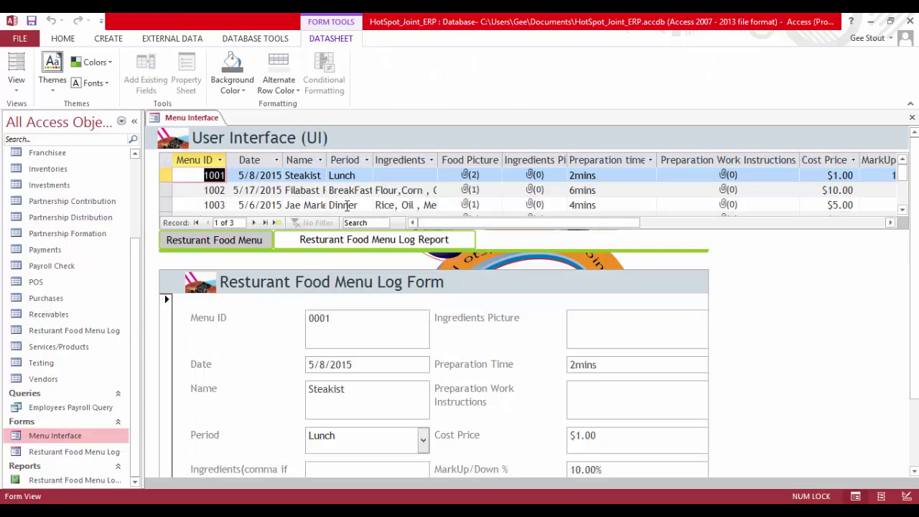
scroll(367, 252, "down", 1)
left_click(373, 243)
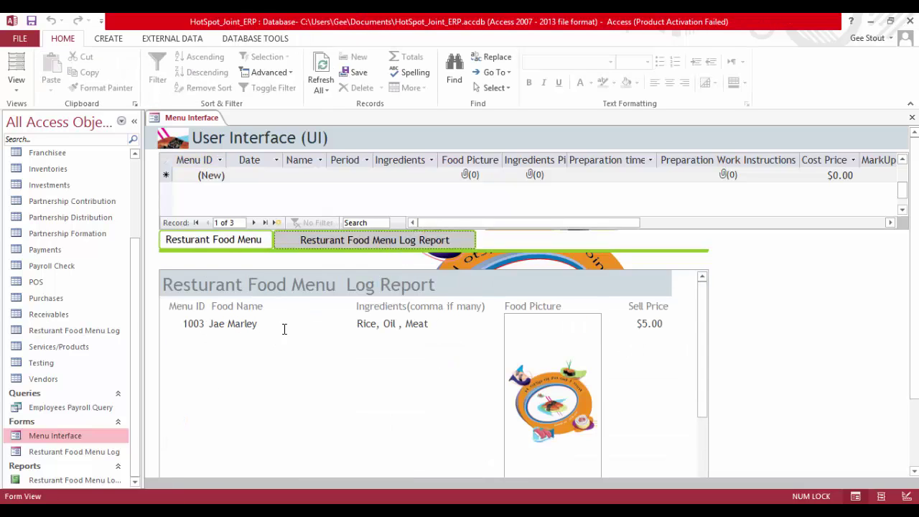
left_click(553, 365)
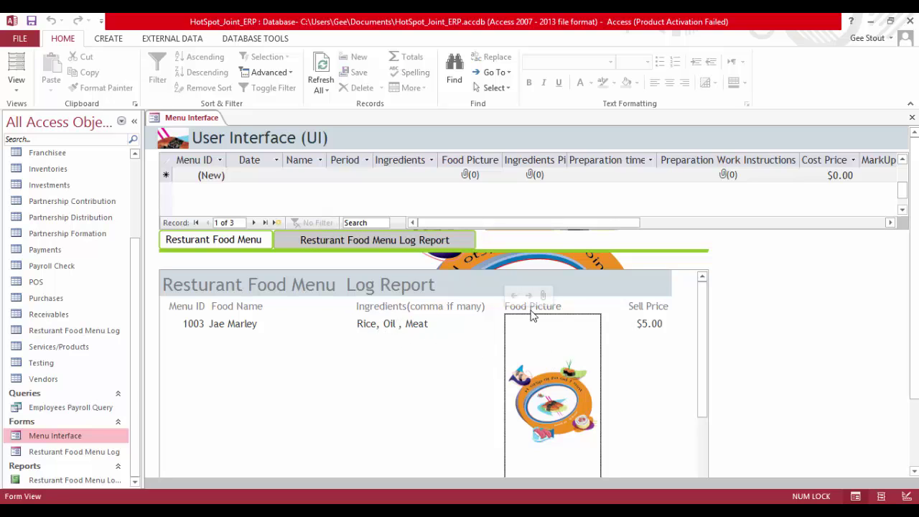
left_click(543, 296)
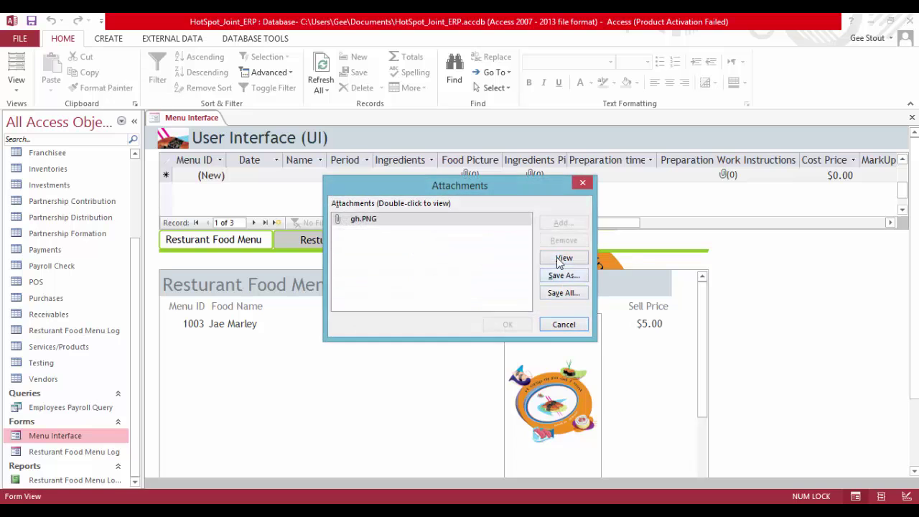
left_click(563, 257)
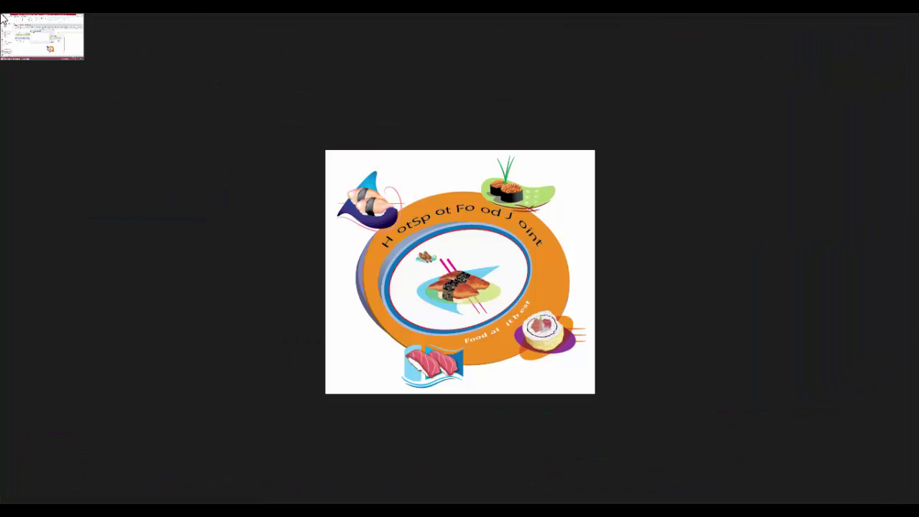
left_click(3, 17)
left_click(581, 180)
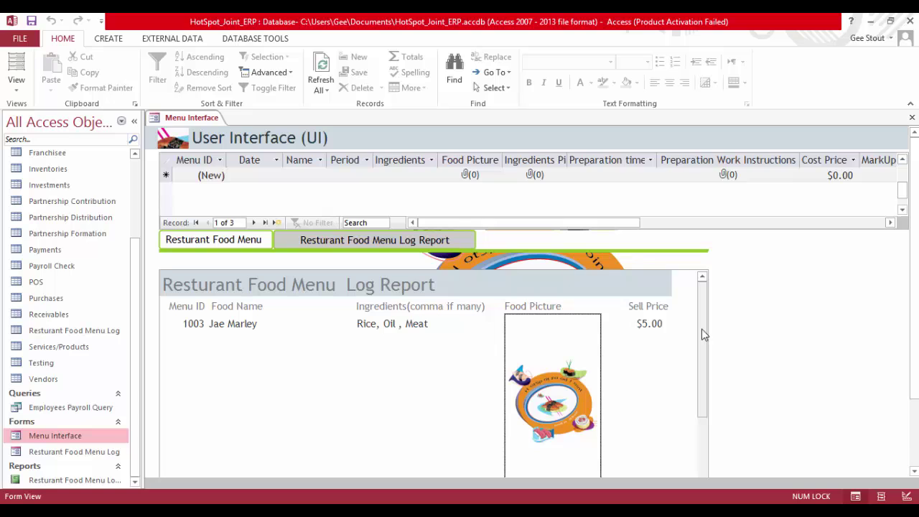
Close all open objects and open the Resturant Food Menu Log table
right_click(197, 122)
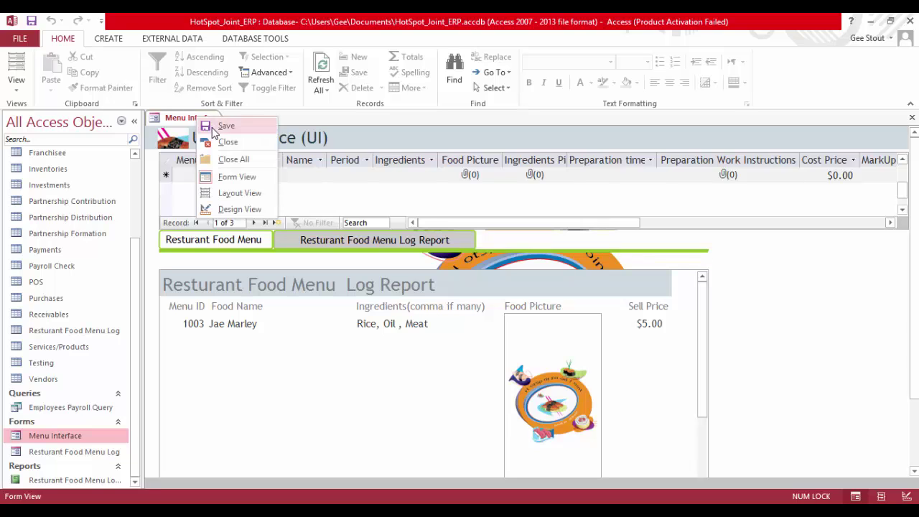
left_click(224, 159)
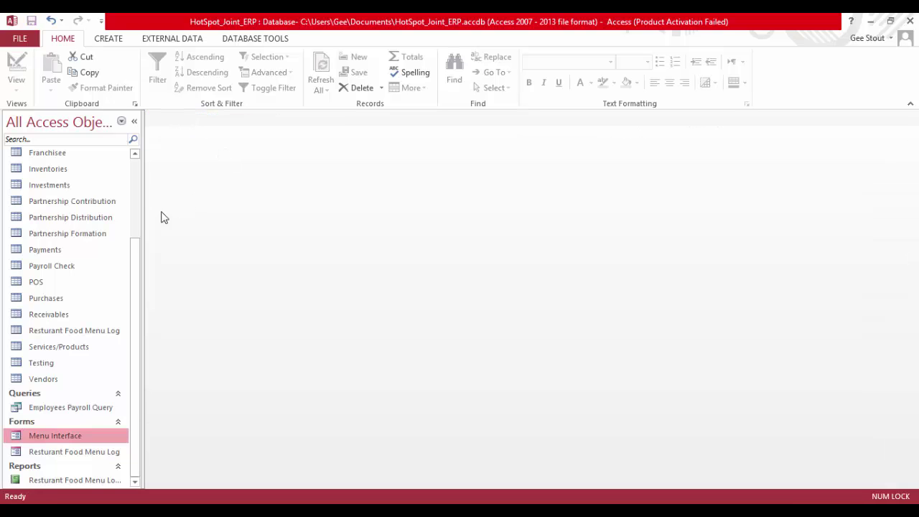
left_click(87, 331)
double_click(87, 330)
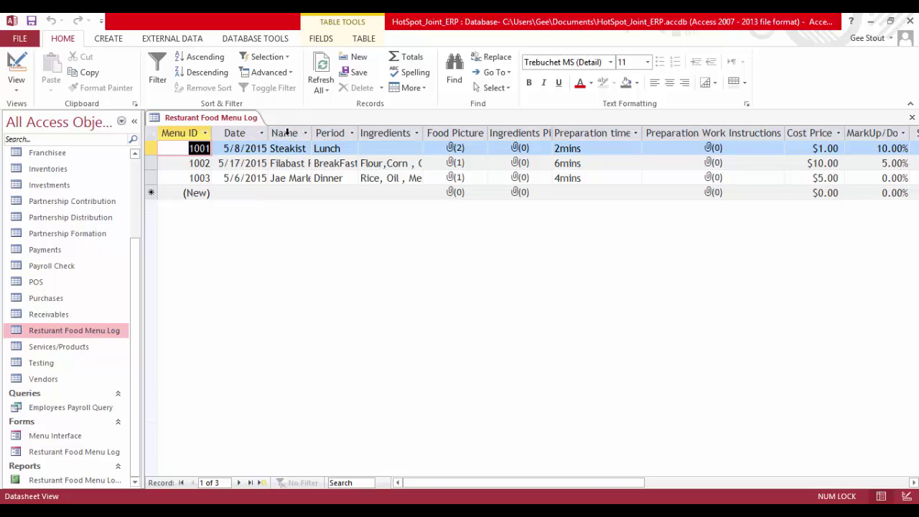
Rename the Name field to Food Name in Design View, save, and reopen the table data
left_click(27, 66)
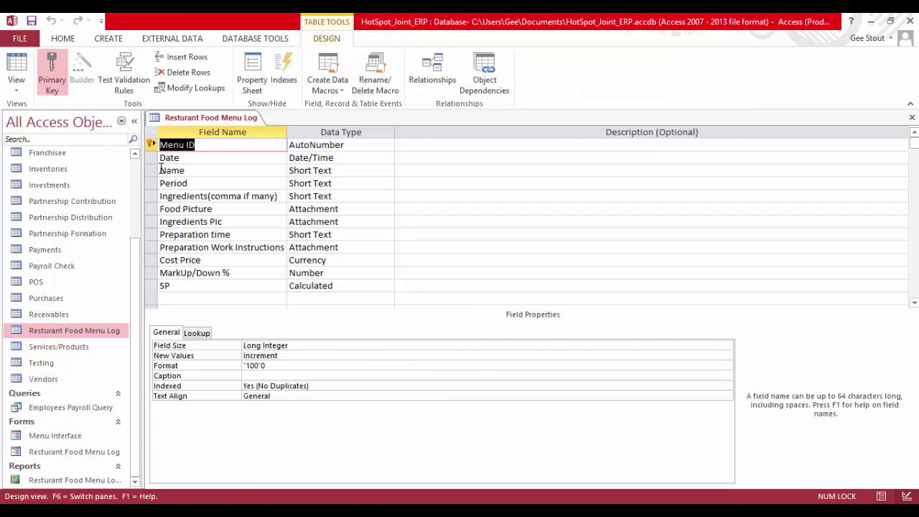
left_click(161, 170)
type("Food")
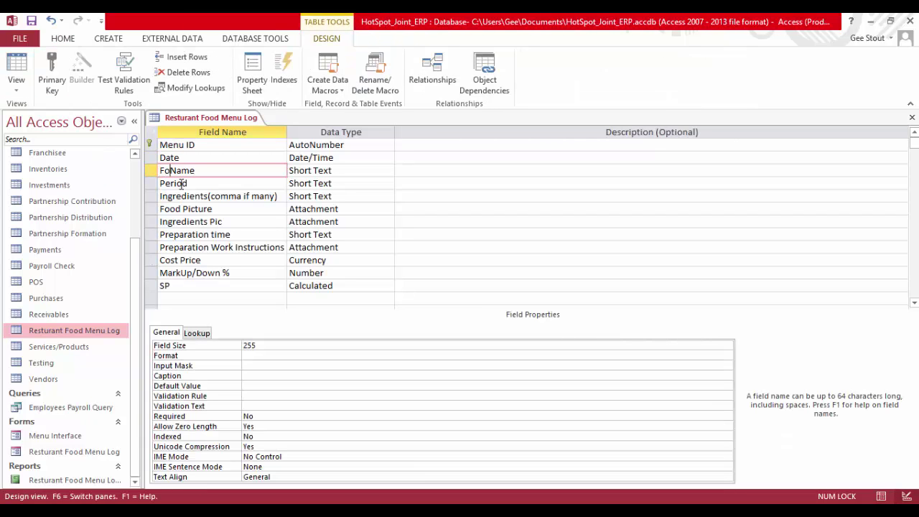
key("BackSpace")
type("d")
left_click(32, 20)
right_click(177, 119)
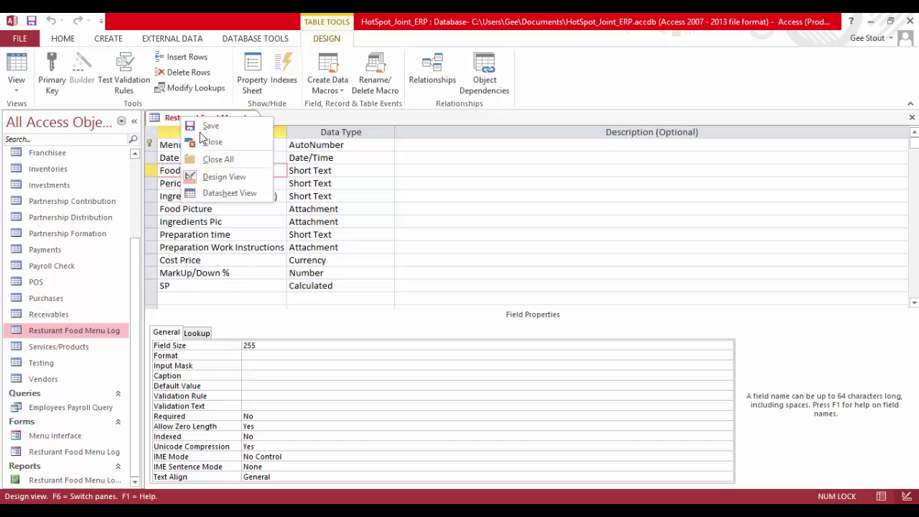
left_click(203, 139)
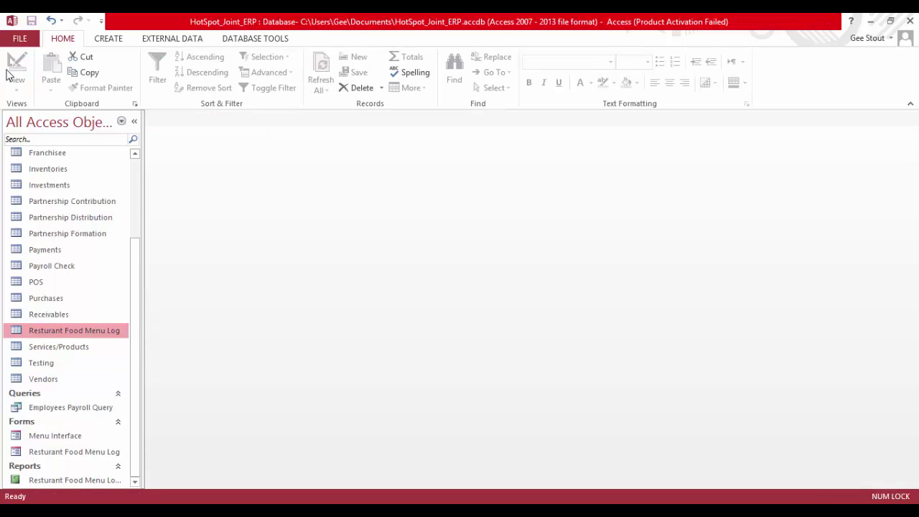
double_click(94, 331)
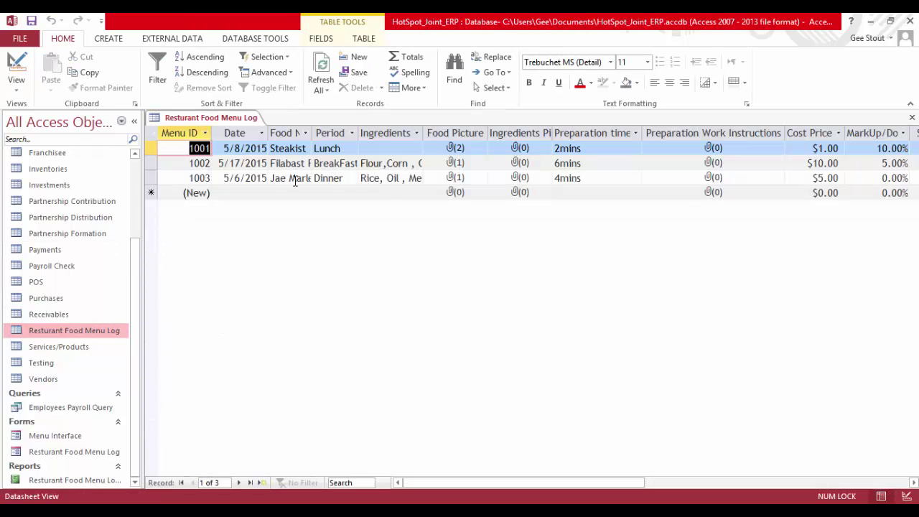
Hide the Navigation Pane and autofit the Food Name and Ingredients Picture columns
left_click(133, 121)
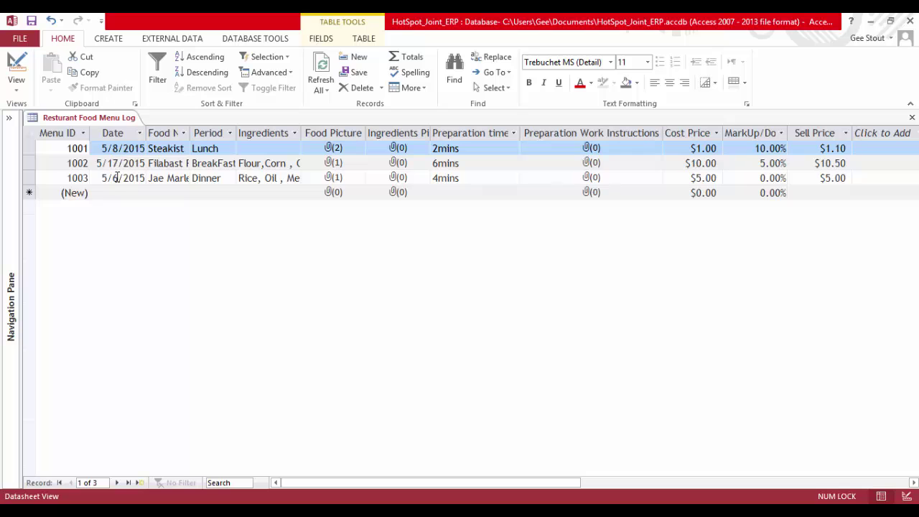
double_click(192, 133)
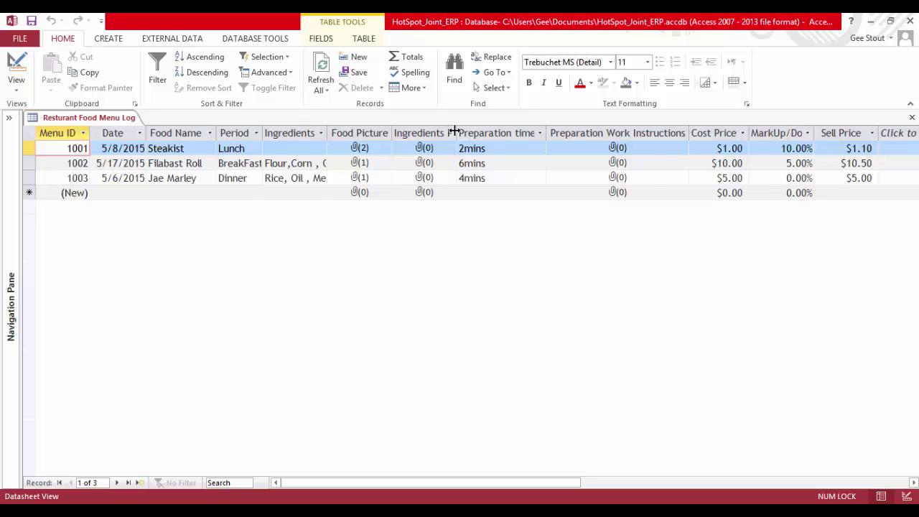
double_click(455, 132)
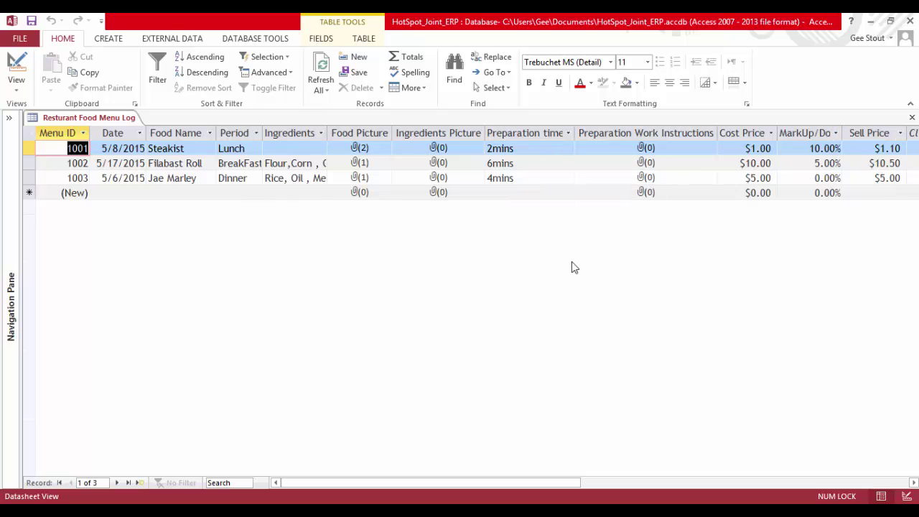
Create a blank desktop database named Food Mene Log, declining to save the old table's layout
left_click(25, 41)
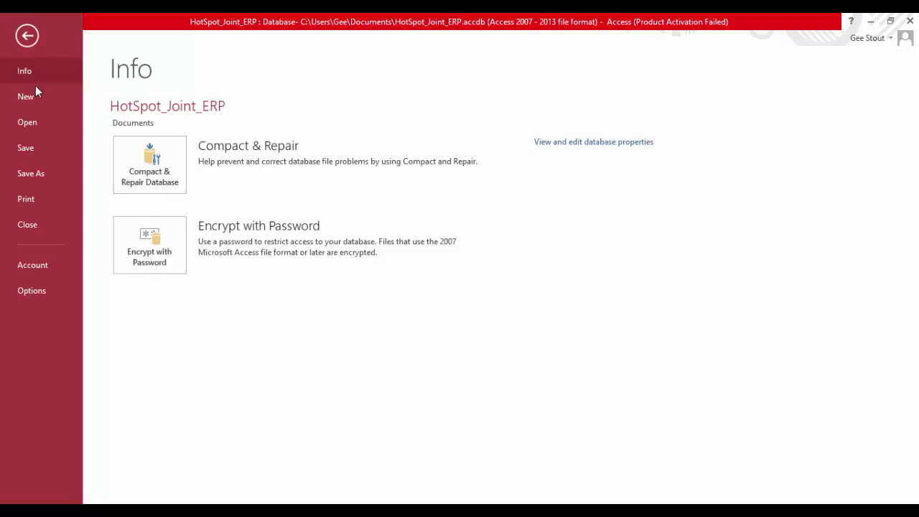
left_click(30, 98)
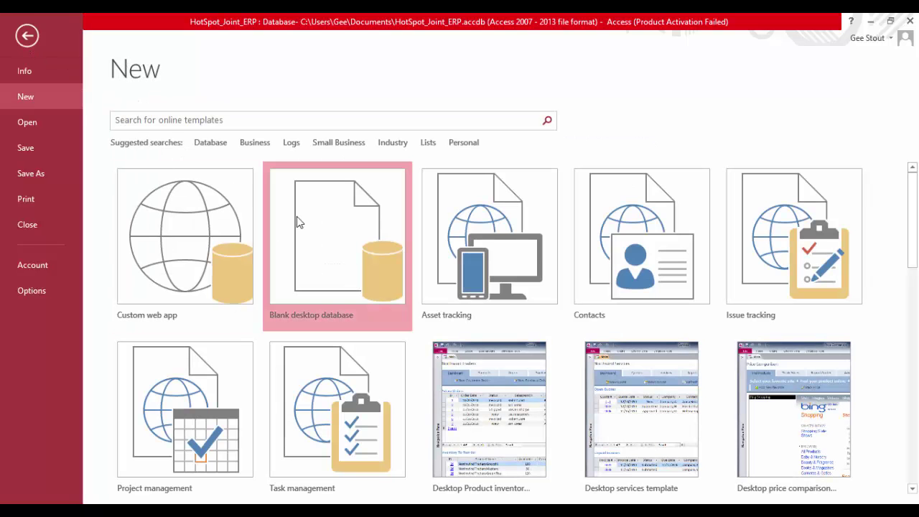
left_click(297, 216)
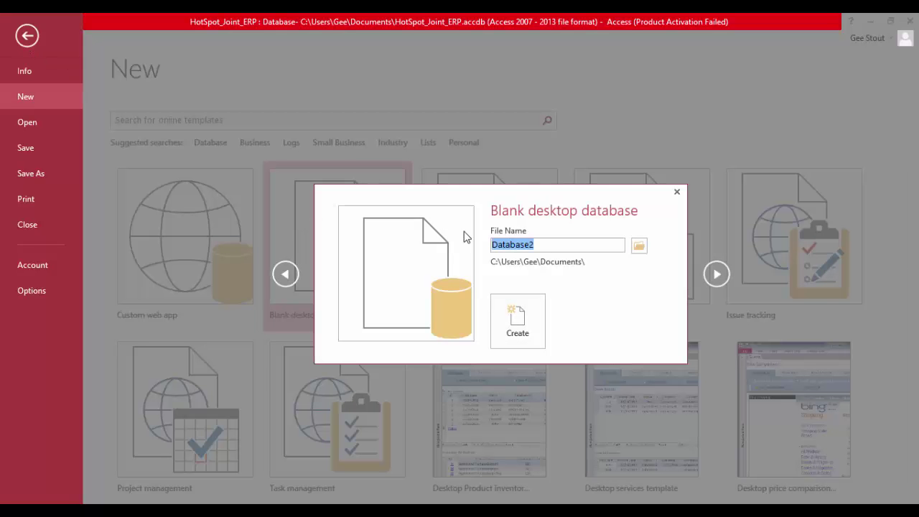
type("Food Mene Log")
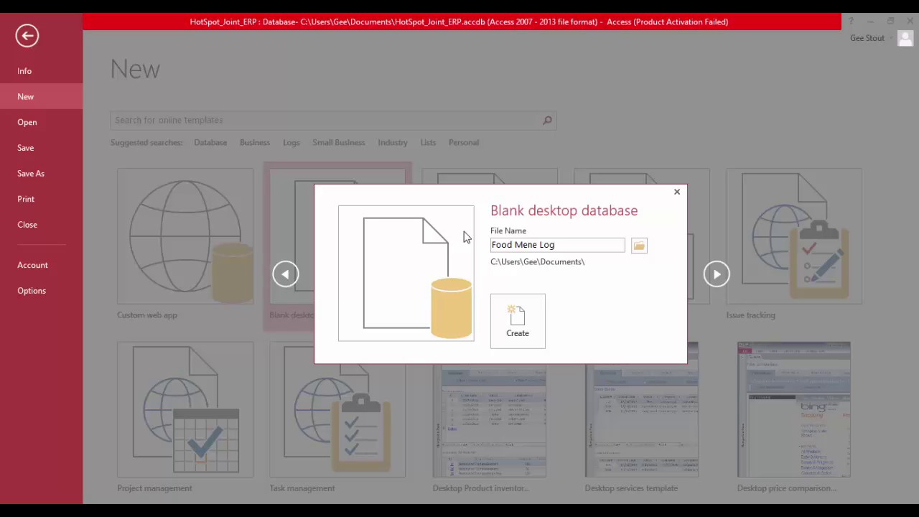
key("Return")
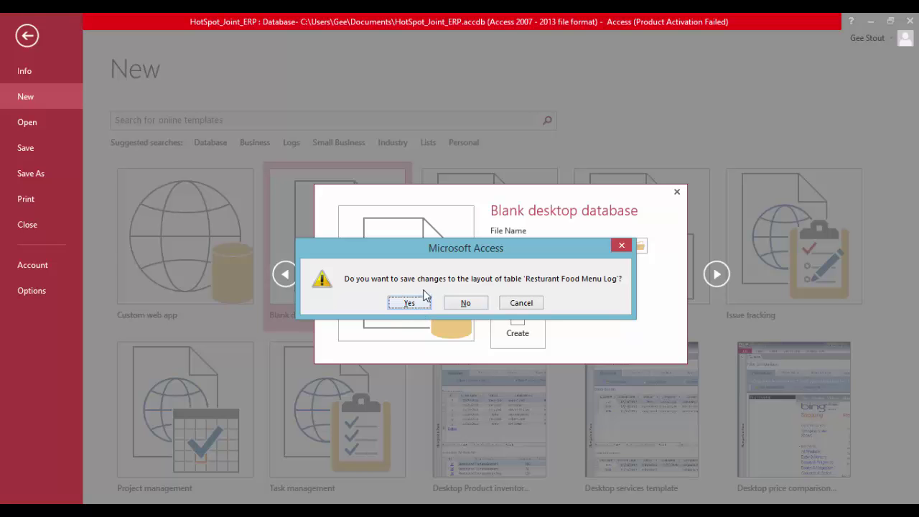
left_click(468, 304)
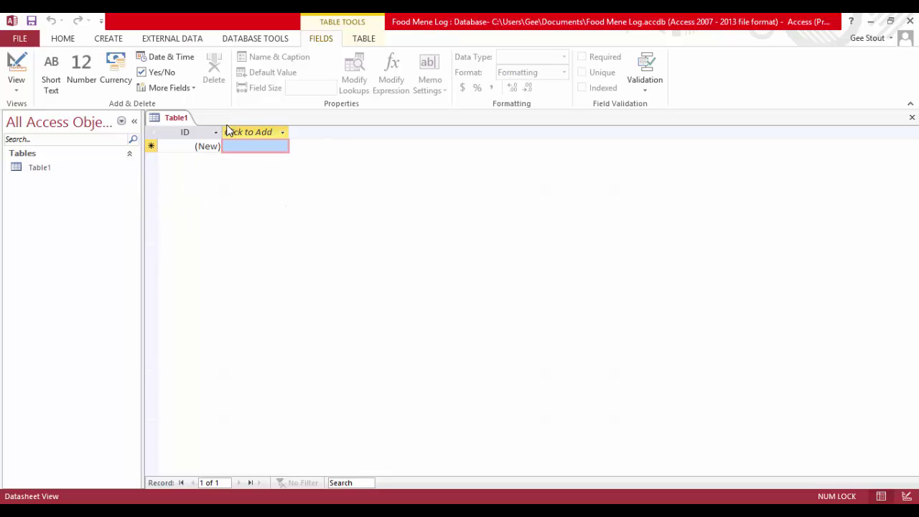
Save the new table as Menu Log in Design View and rename its ID field to Menu ID
left_click(18, 68)
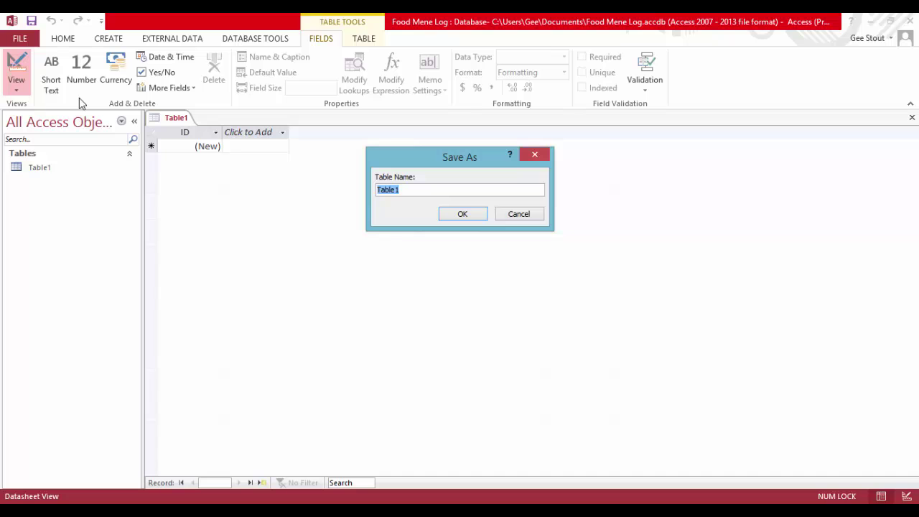
type("Menu Log")
key("Return")
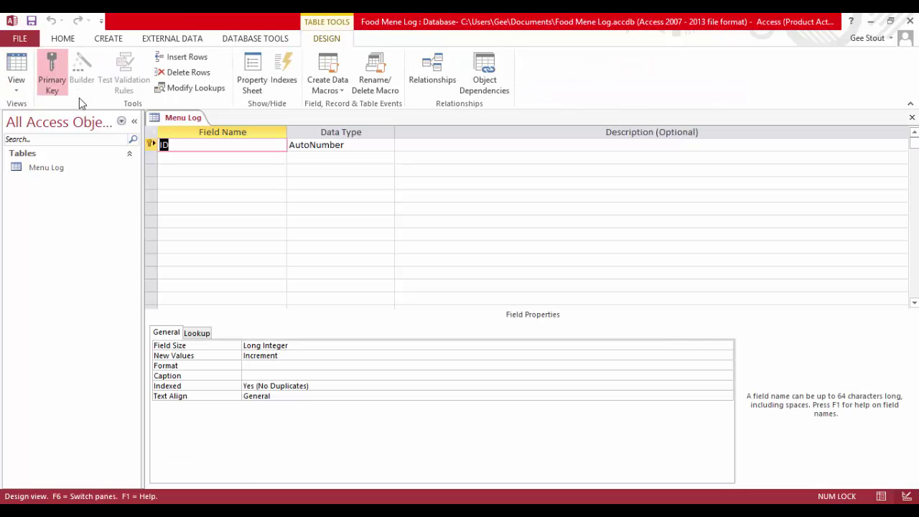
left_click(179, 147)
type("Menu")
left_click(193, 158)
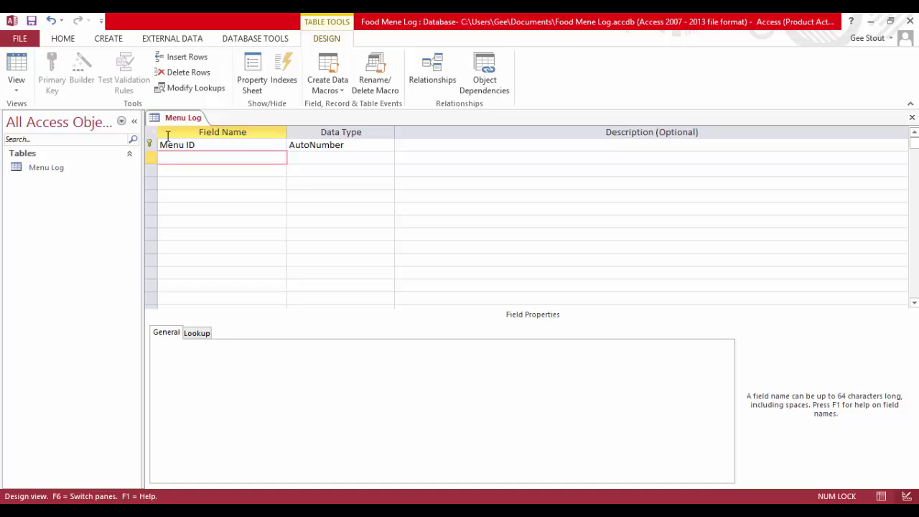
Add a Date field of Date/Time type, dismissing the reserved-word warning
type("Date")
left_click(324, 159)
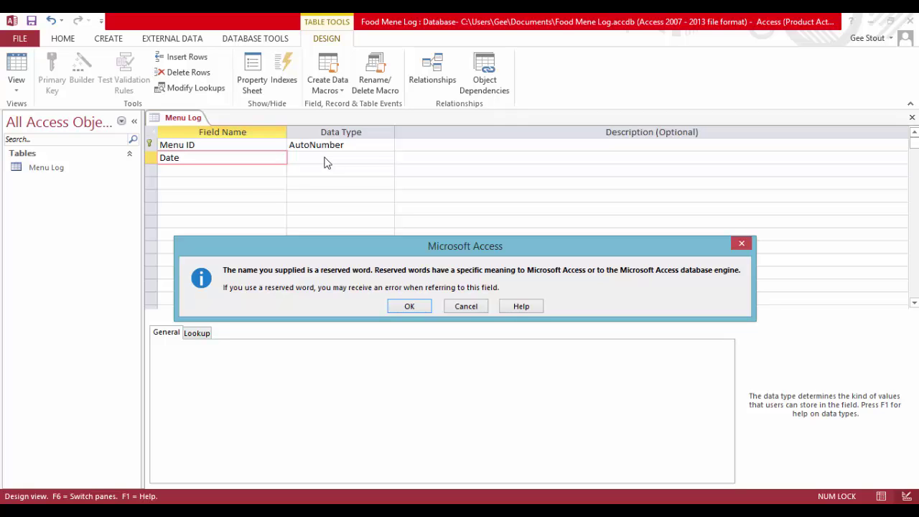
key("Return")
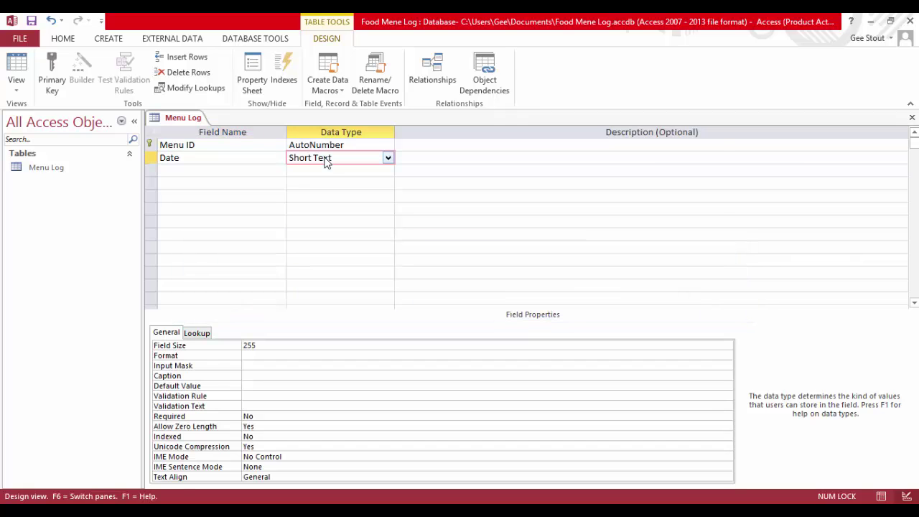
left_click(388, 159)
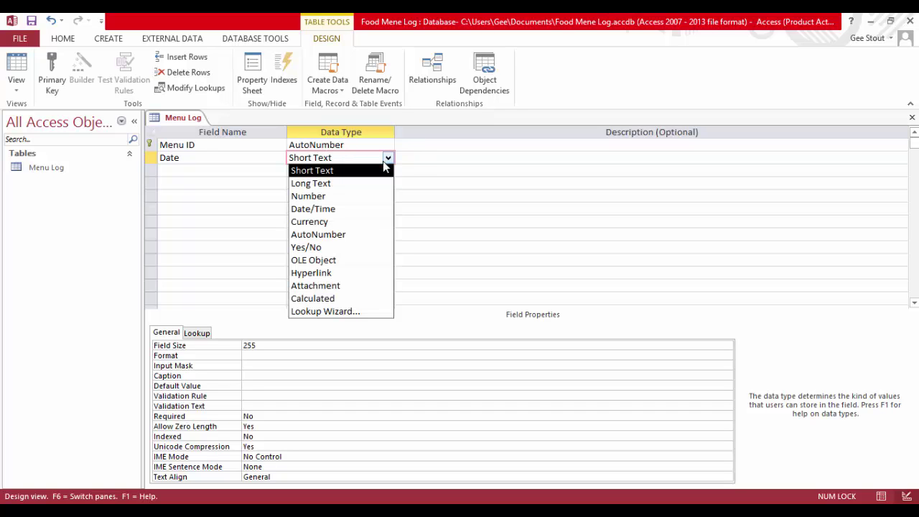
left_click(358, 209)
left_click(191, 171)
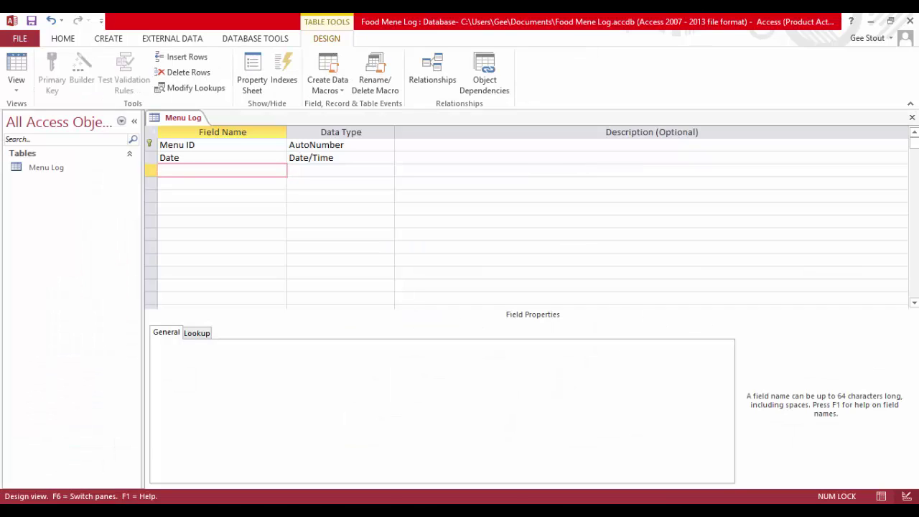
Look at the New database page and the PowerPoint slide, then return to the Menu Log design
left_click(20, 38)
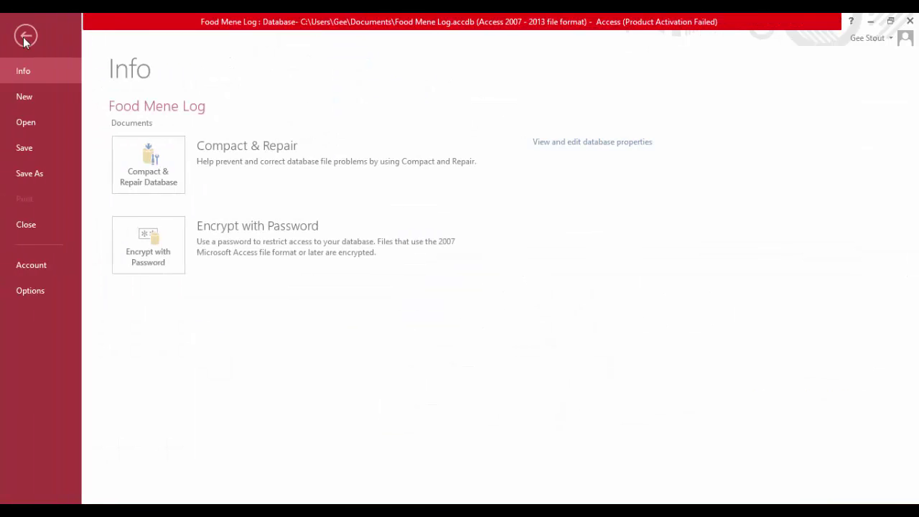
left_click(32, 100)
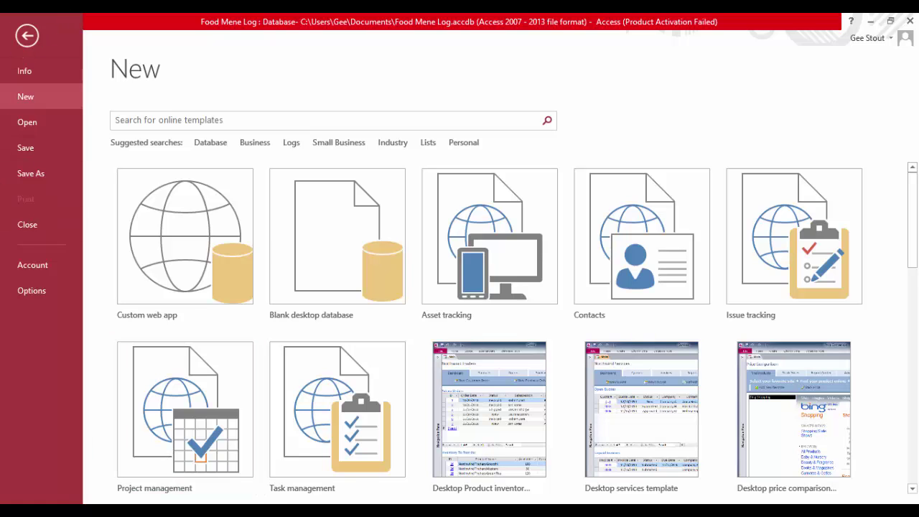
left_click(229, 424)
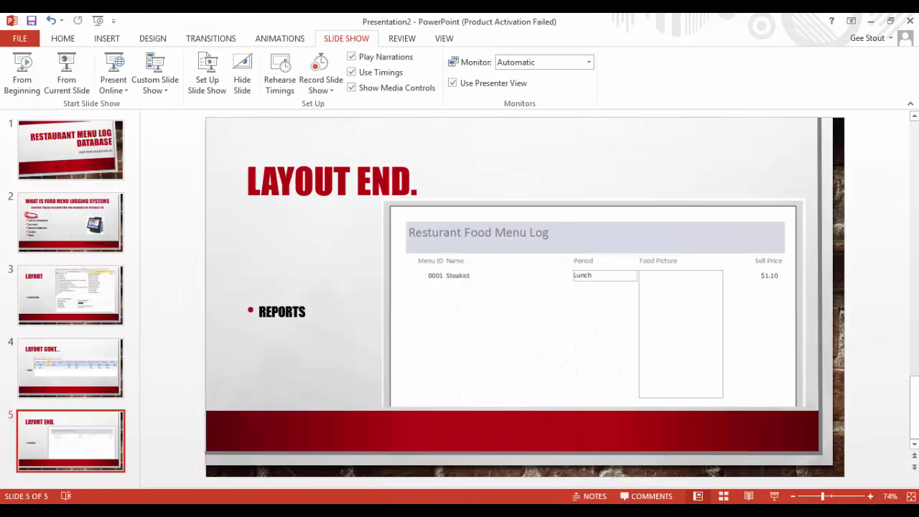
key("alt+Tab")
left_click(23, 40)
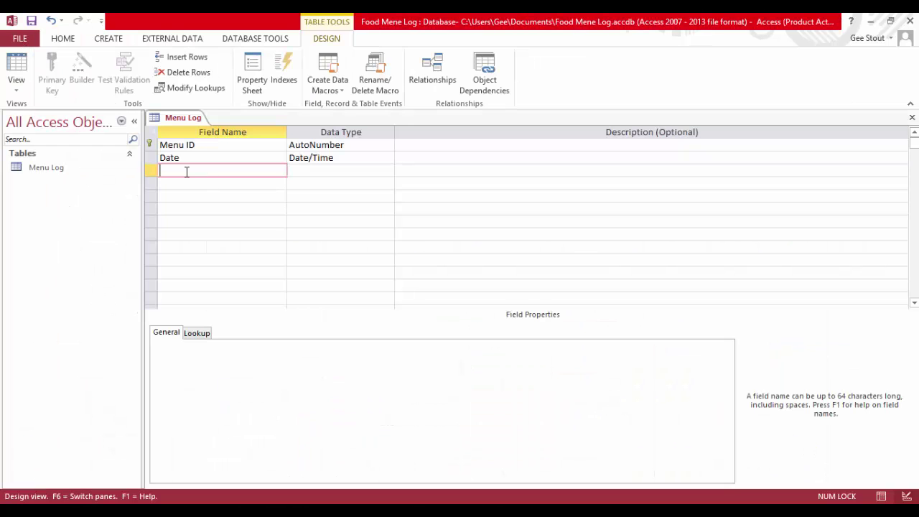
Add Food Name and 'Ingredients( Common if many)' as Short Text fields
type("Food Name")
left_click(187, 185)
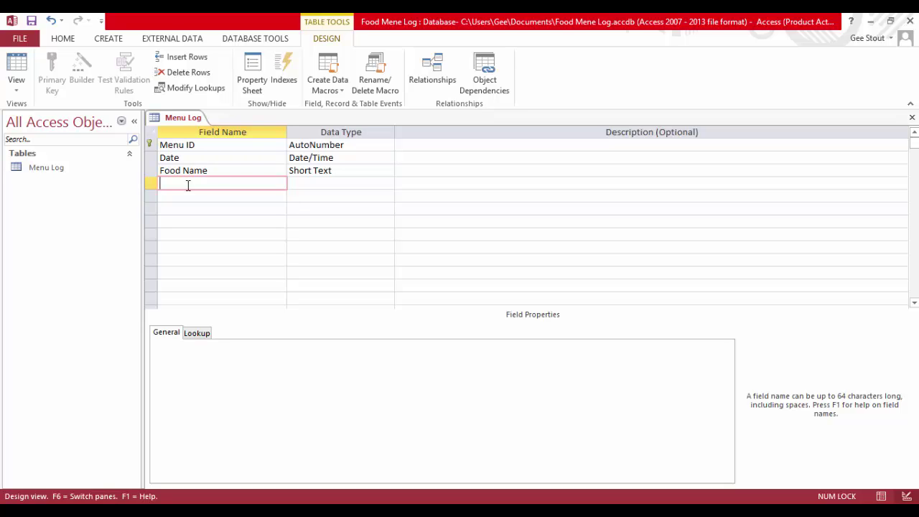
type("Ingre")
type("dients")
type("(")
type(" Comm")
type("on ")
type("if many")
type(")")
left_click(216, 195)
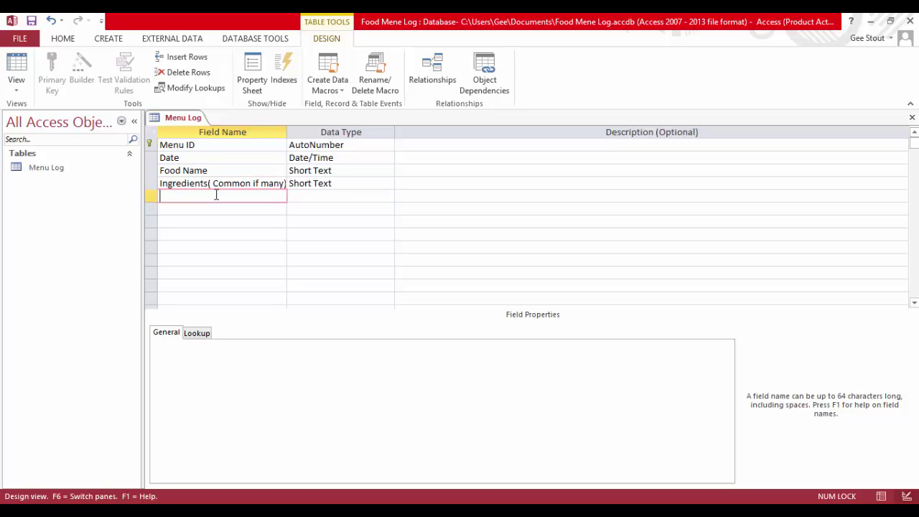
Add Food Picture and Ingredient Picture fields with the Attachment data type
type("P")
key("BackSpace")
type("Food Picture")
left_click(351, 197)
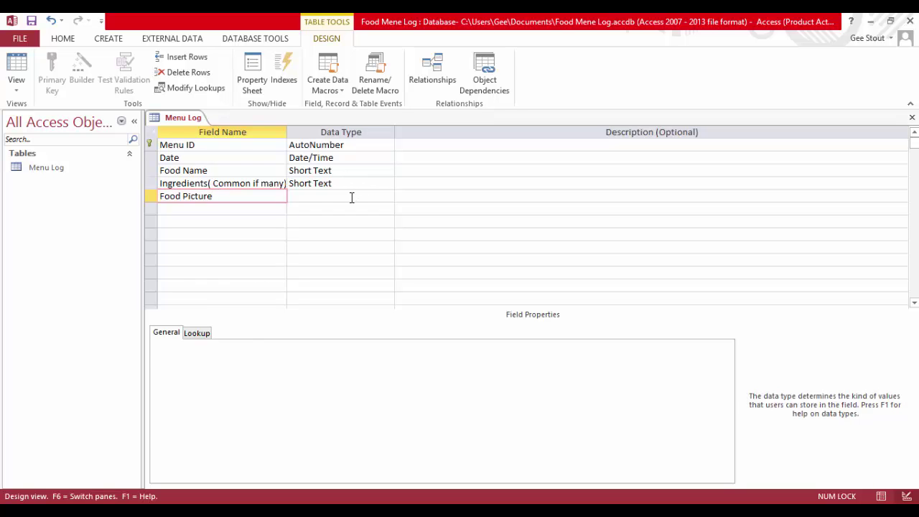
left_click(388, 196)
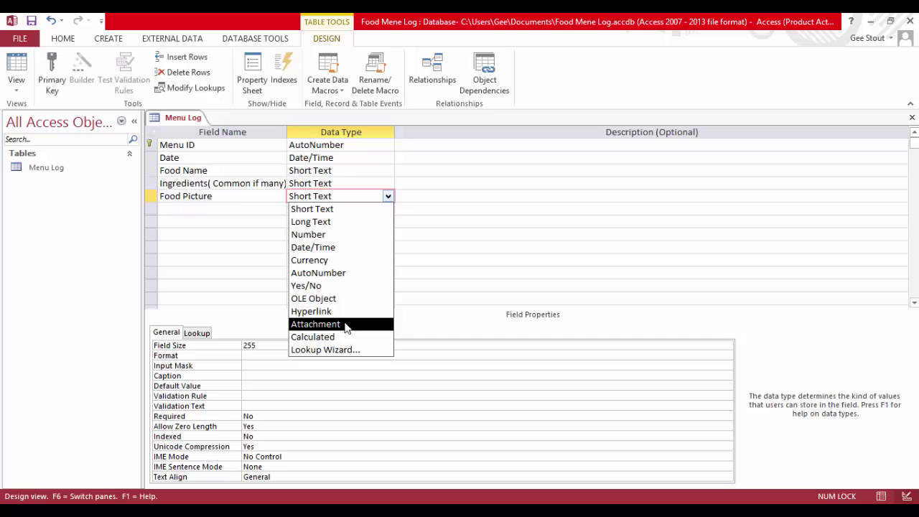
left_click(345, 326)
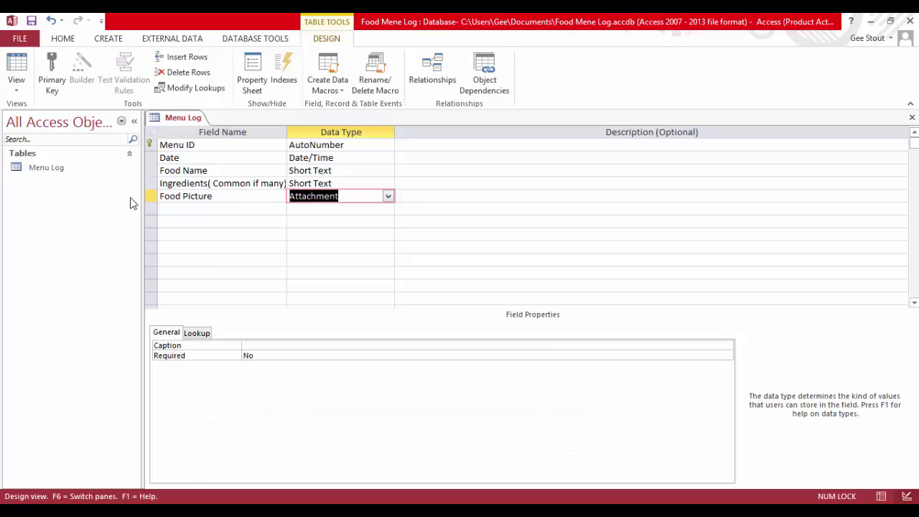
left_click(183, 212)
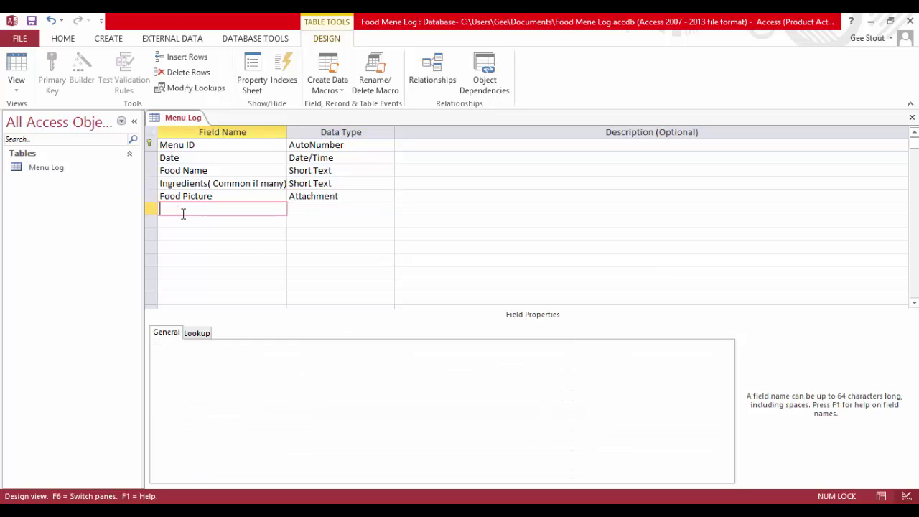
type("Ingredient Picture")
left_click(369, 210)
left_click(387, 209)
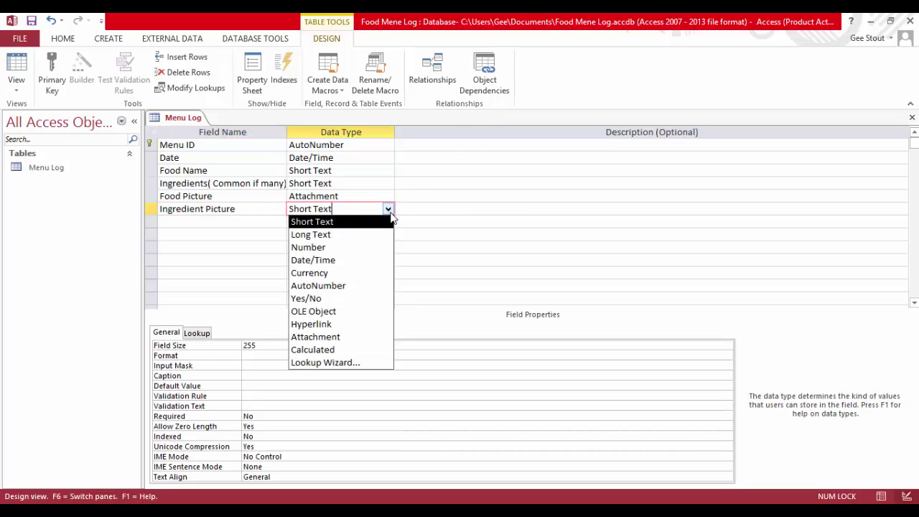
left_click(344, 337)
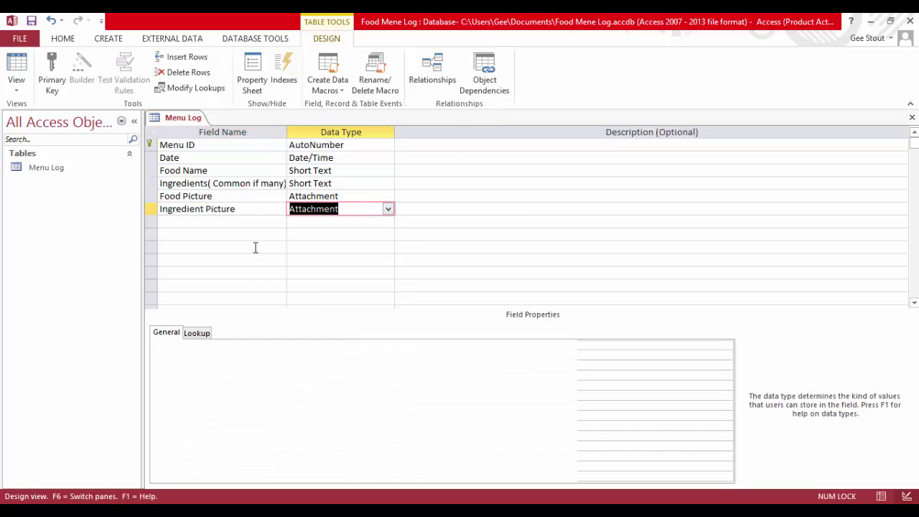
left_click(187, 226)
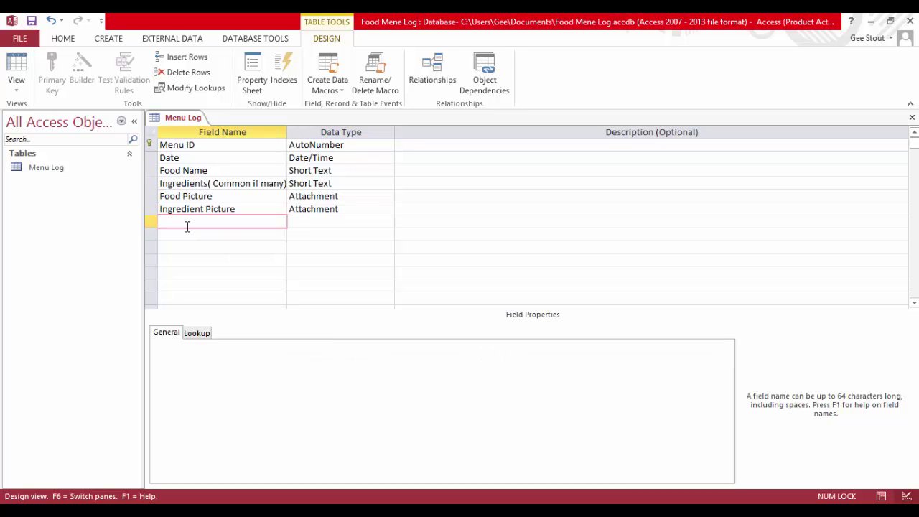
Add a Food Work Instruction field to the Menu Log design
type("Food Work Instruction")
key("Down")
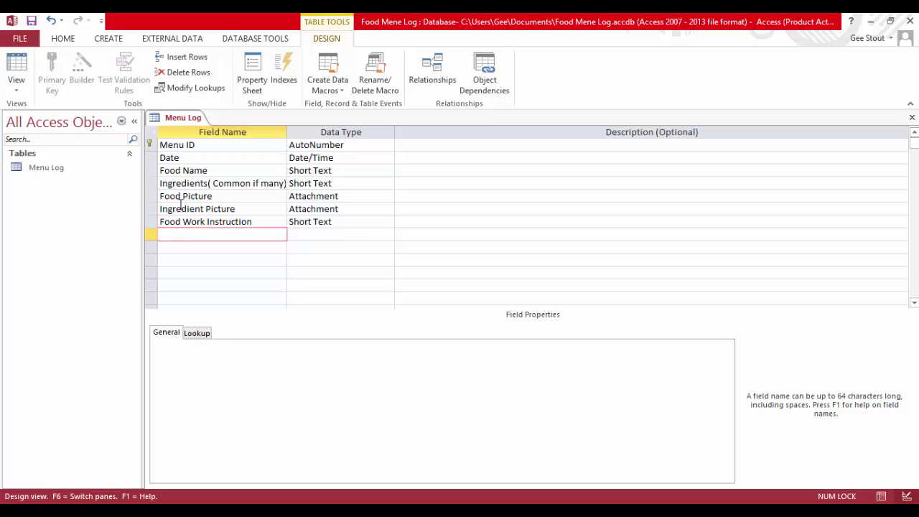
Add Preparation Time and Cost Price fields, leaving both as Short Text
type("Preparation Time")
key("Down")
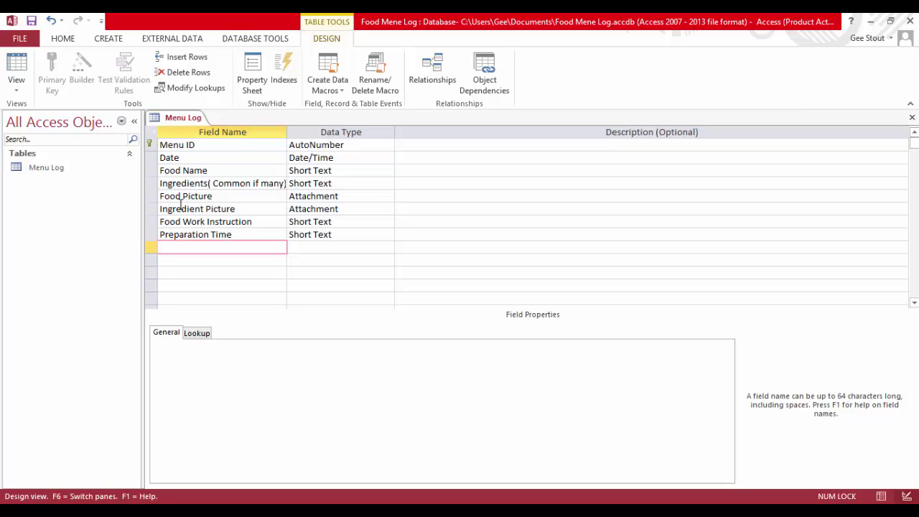
type("Cost Price")
left_click(387, 234)
left_click(389, 235)
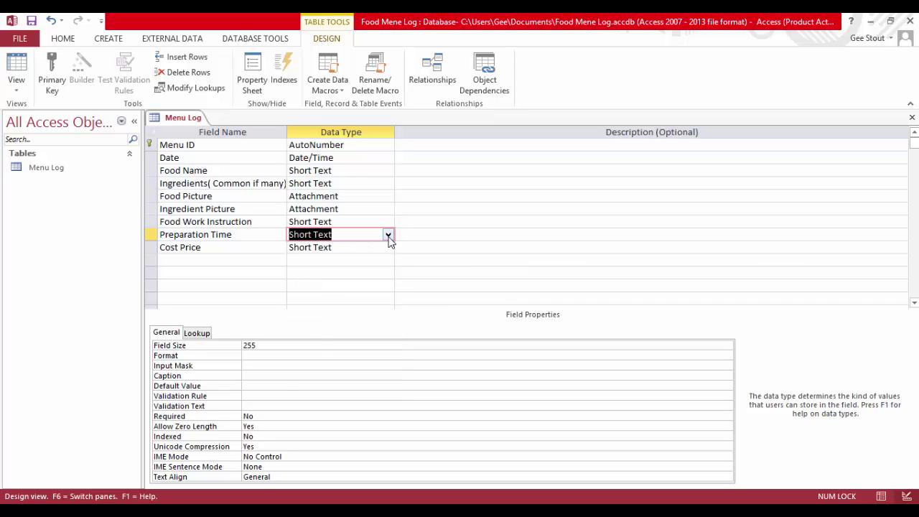
Start a Lookup Wizard for Preparation Time with typed values 2Mins and 4Mins
left_click(387, 235)
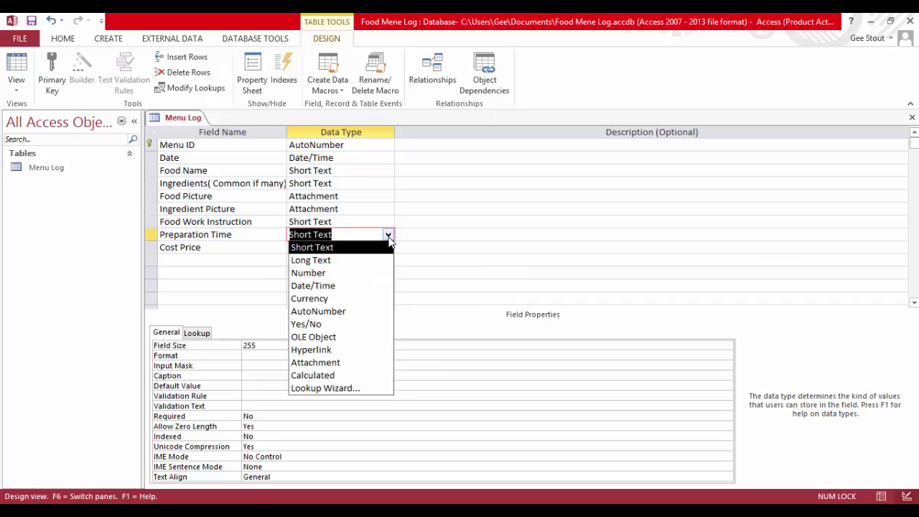
left_click(344, 391)
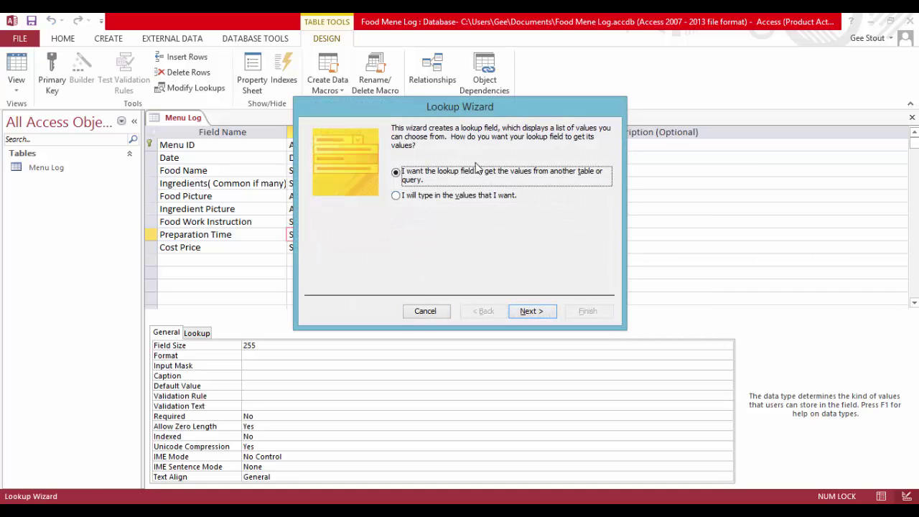
left_click(395, 196)
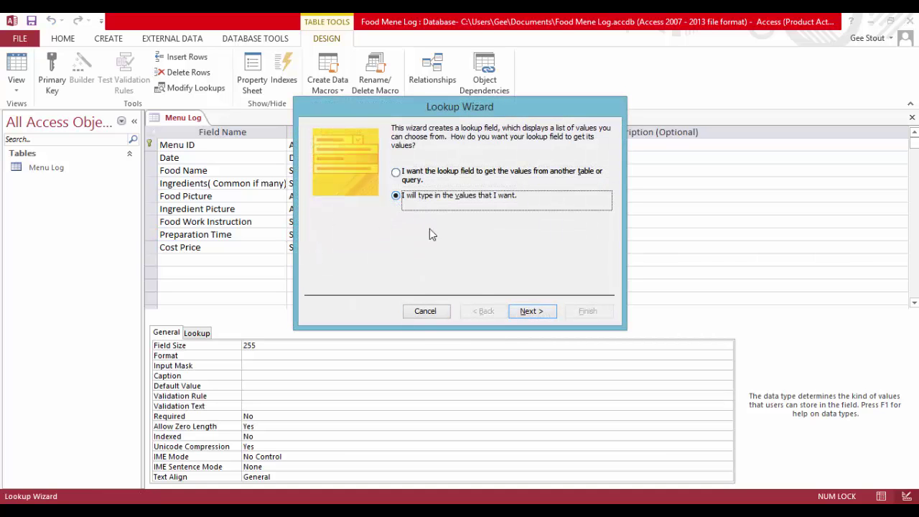
left_click(531, 310)
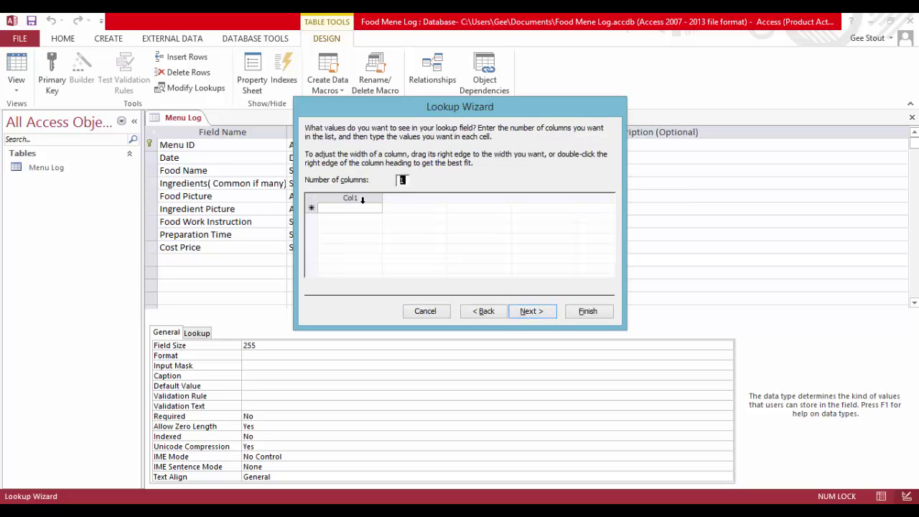
left_click(359, 209)
type("2")
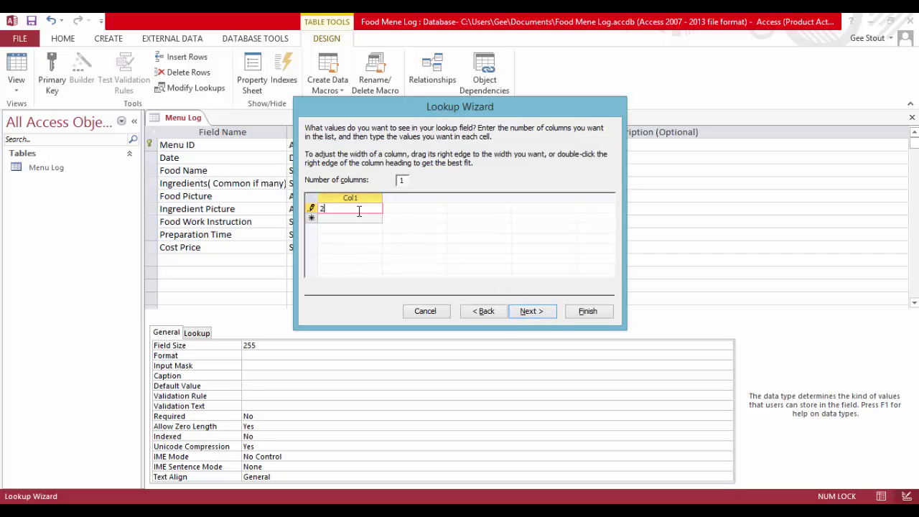
type("hrs")
key("BackSpace")
key("BackSpace")
key("BackSpace")
type("Mins")
key("Down")
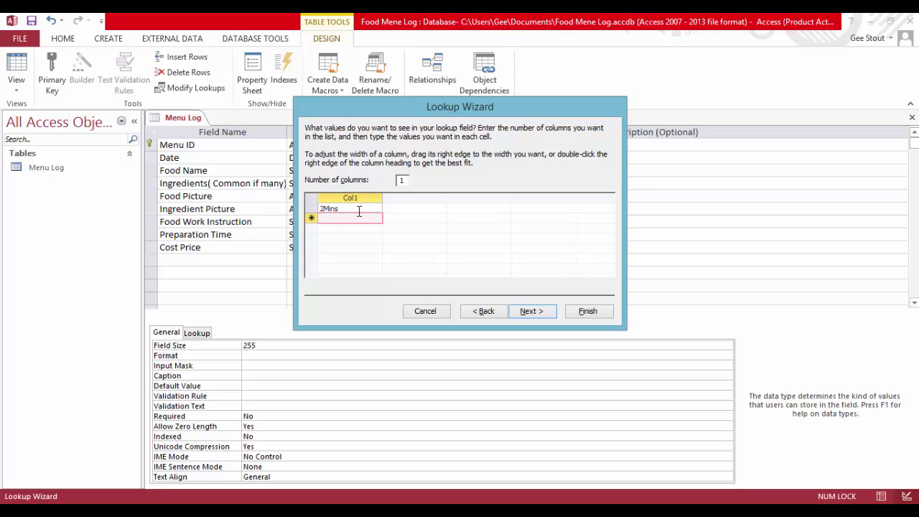
type("4Mins")
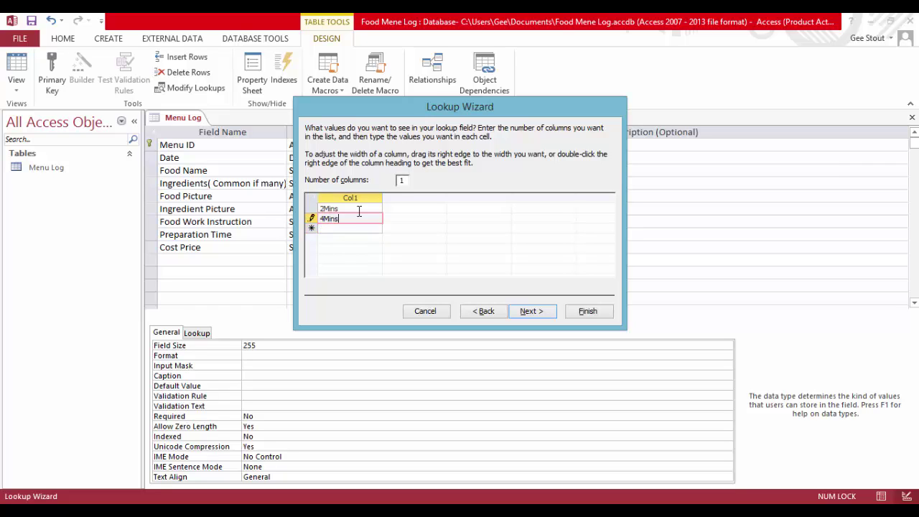
key("Down")
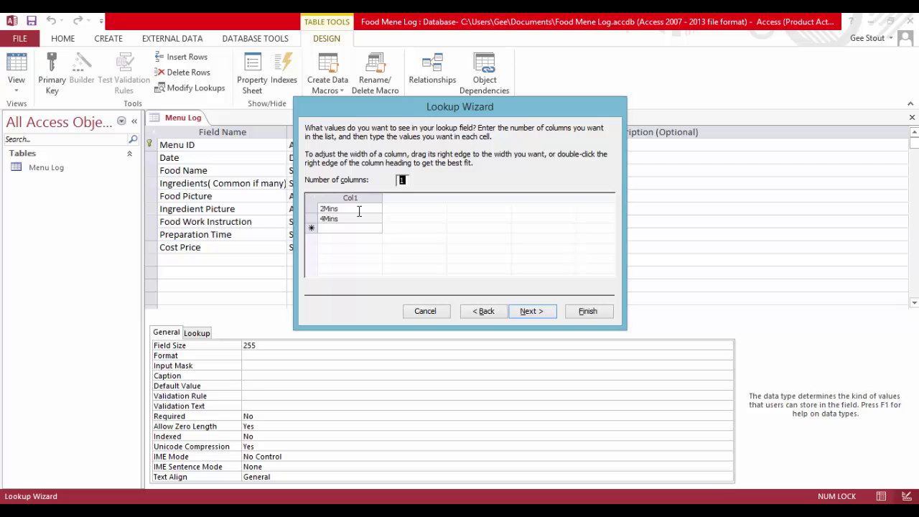
Add 6Mins and 8Mins, allow multiple values, and finish the lookup
left_click(344, 230)
type("6Mins")
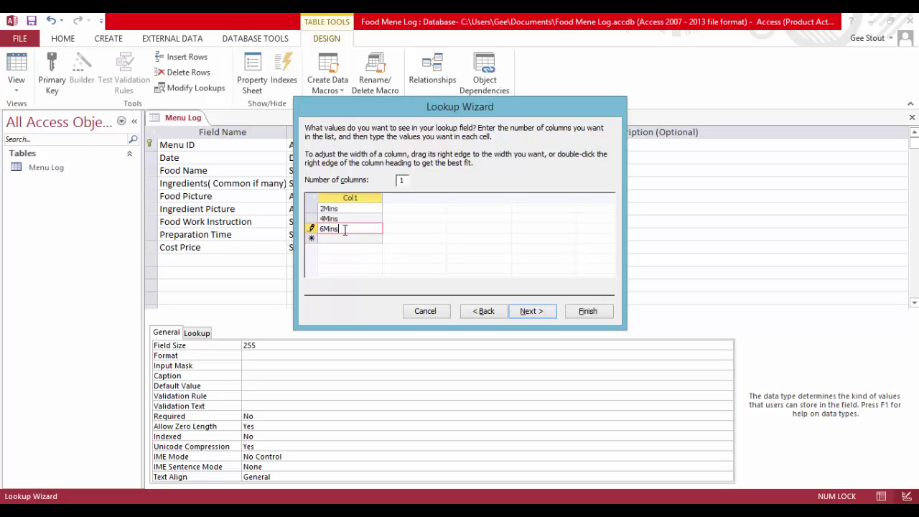
key("Return")
type("8")
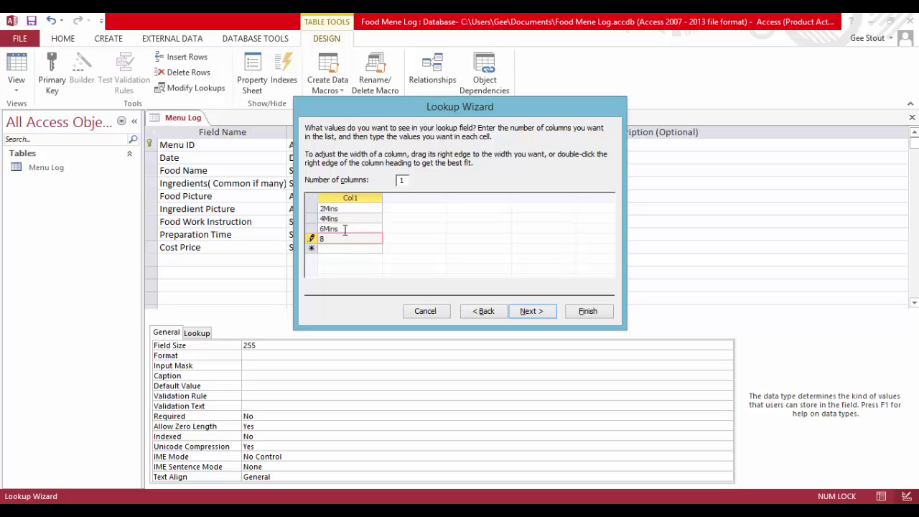
type("Mins")
left_click(534, 313)
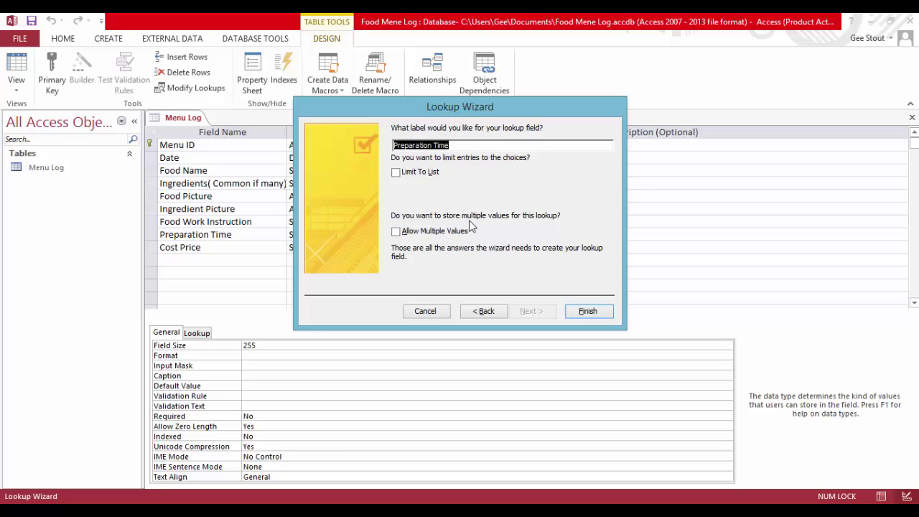
left_click(397, 232)
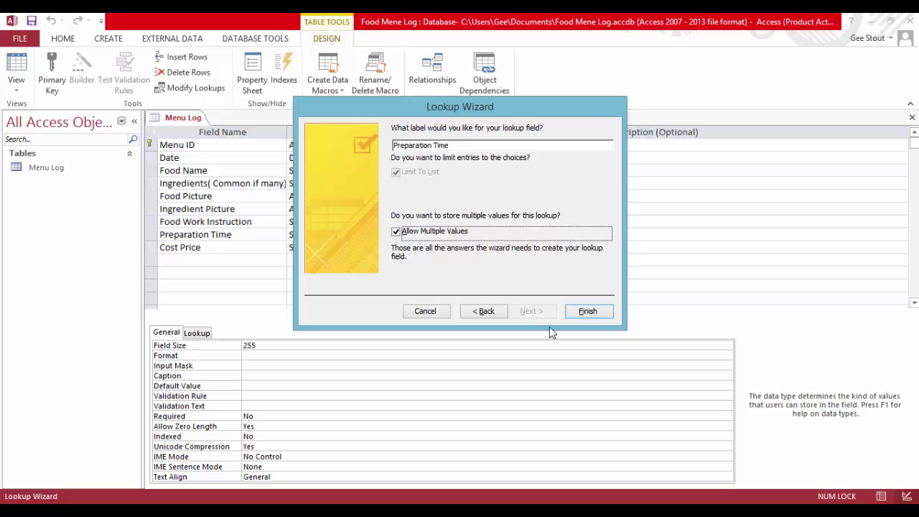
left_click(583, 312)
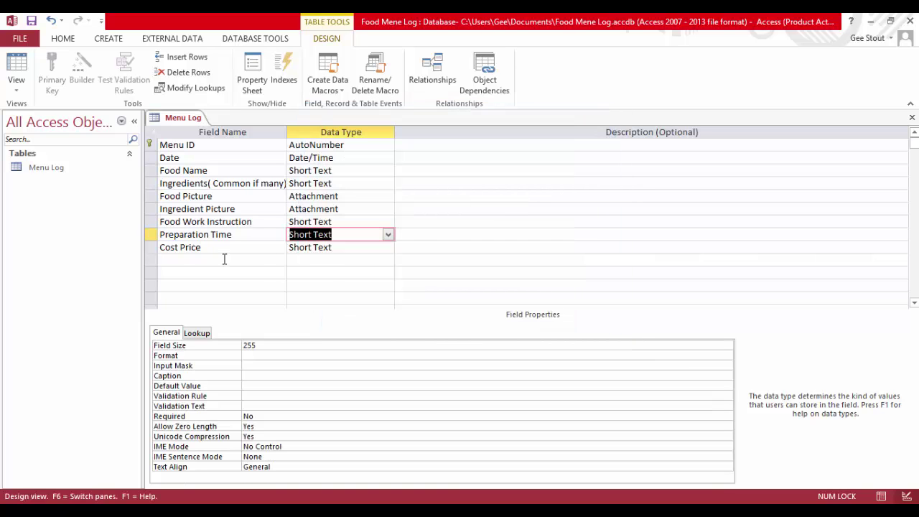
Make Cost Price a Currency field and add a MarkUp/Down Rate field
left_click(392, 249)
left_click(312, 310)
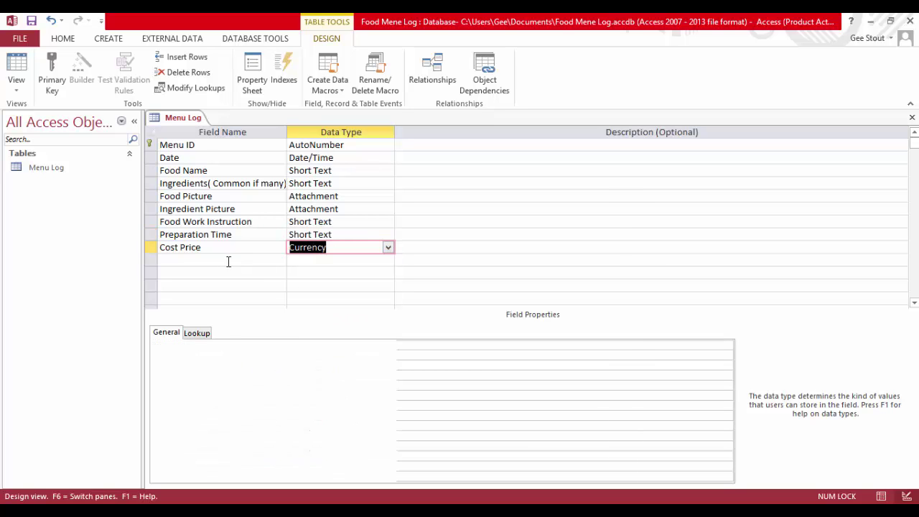
left_click(210, 260)
type("Mar")
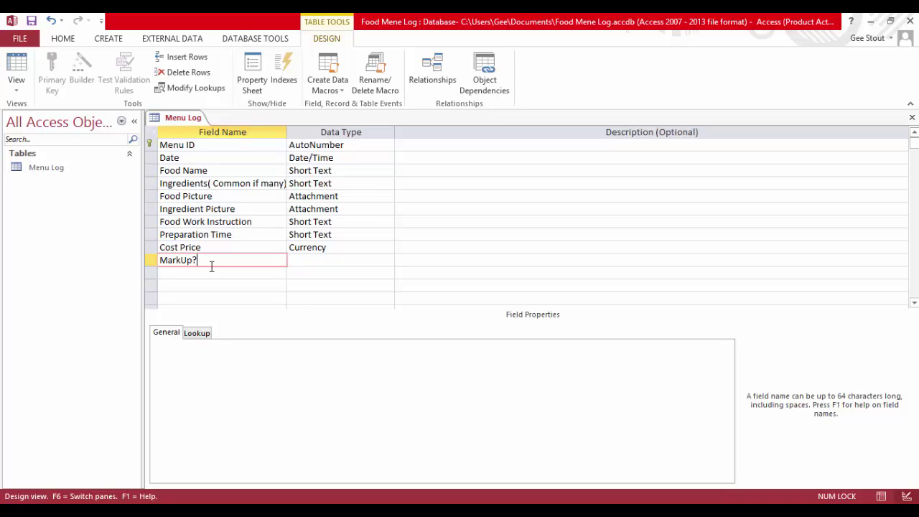
type("kUp/Down Rate")
Set MarkUp/Down Rate to Number with Percent format and Single field size
left_click(345, 260)
left_click(388, 260)
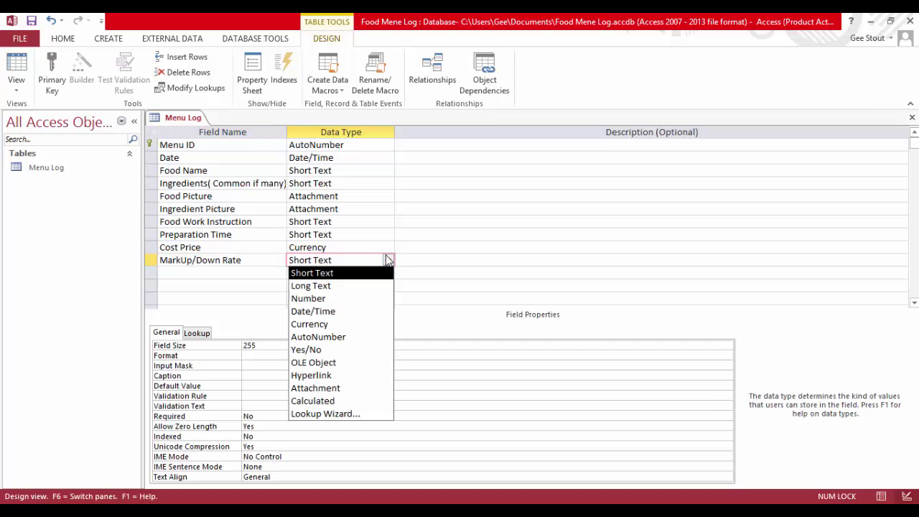
left_click(350, 300)
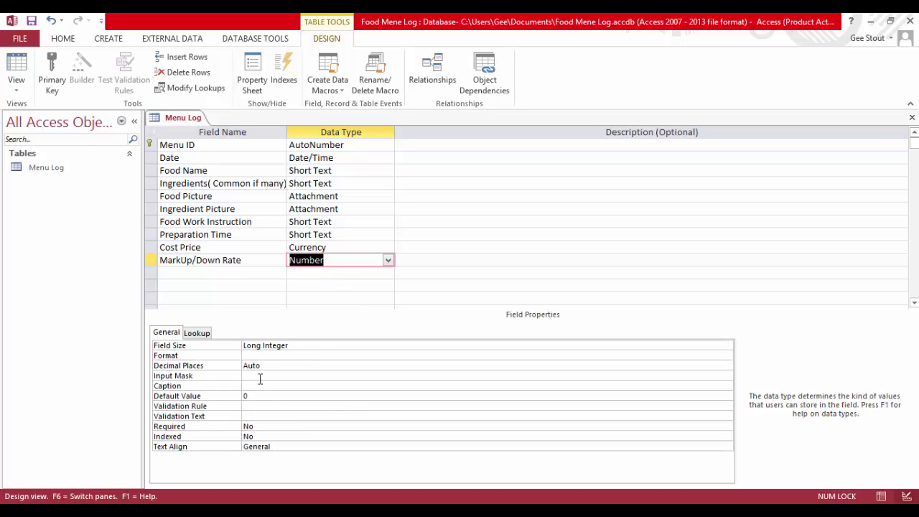
left_click(302, 357)
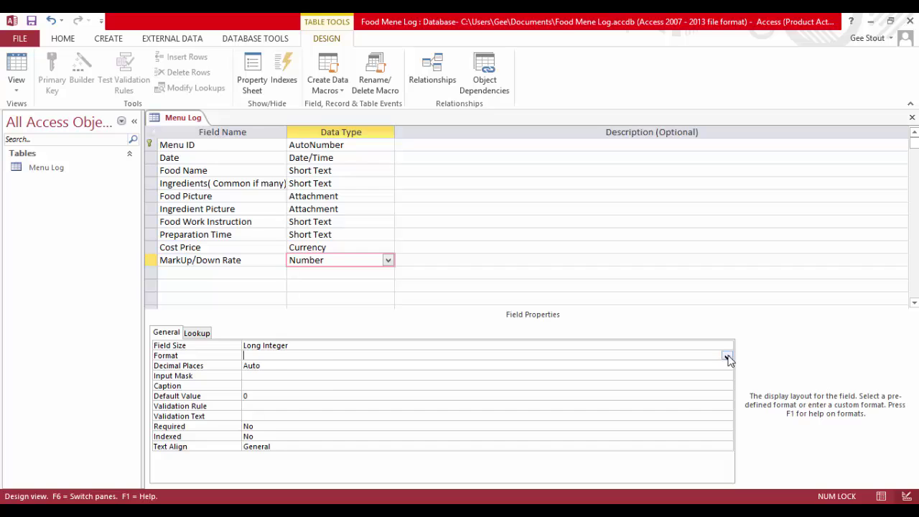
left_click(727, 357)
left_click(369, 413)
left_click(415, 345)
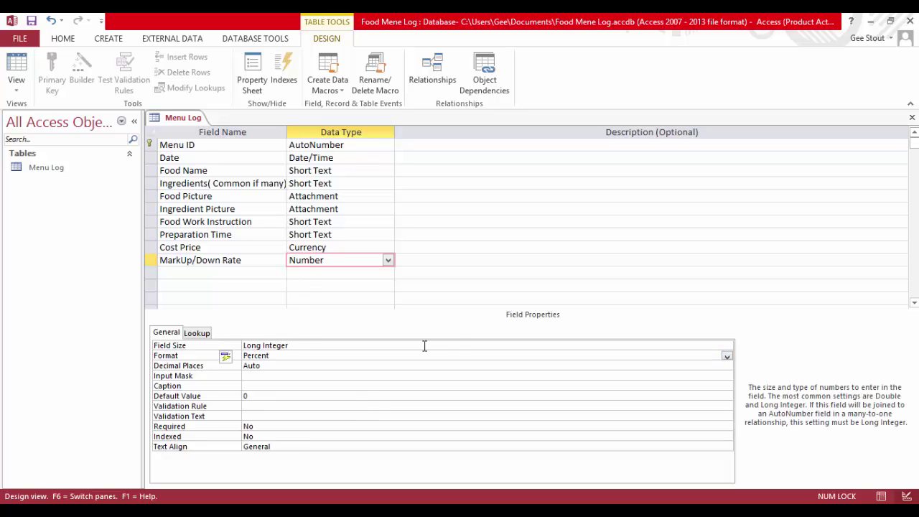
left_click(726, 348)
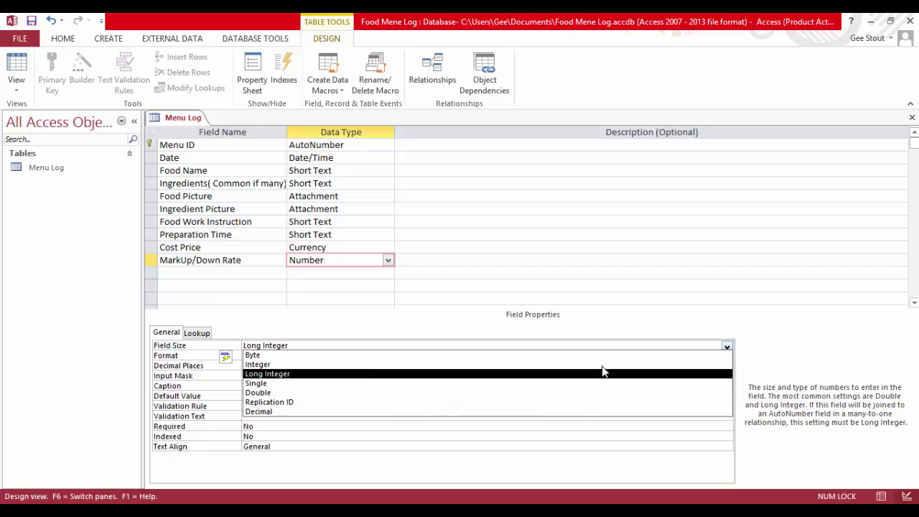
left_click(504, 387)
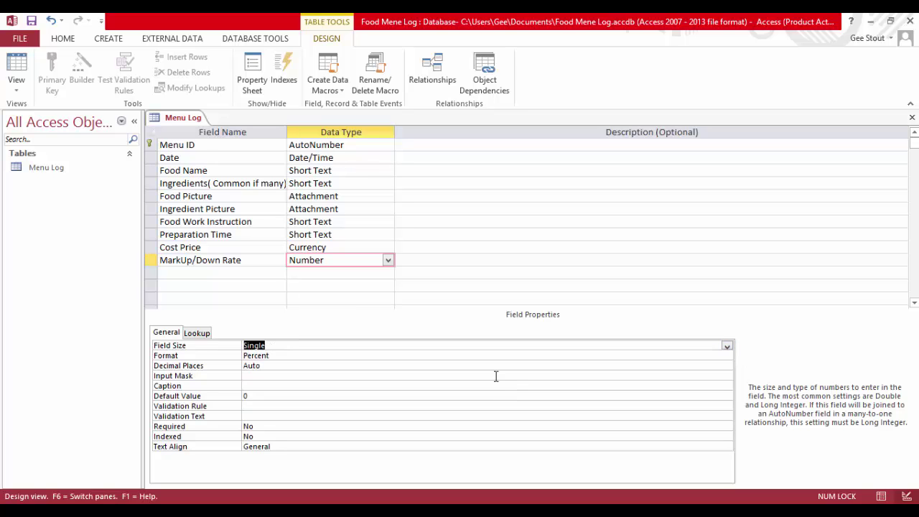
left_click(242, 272)
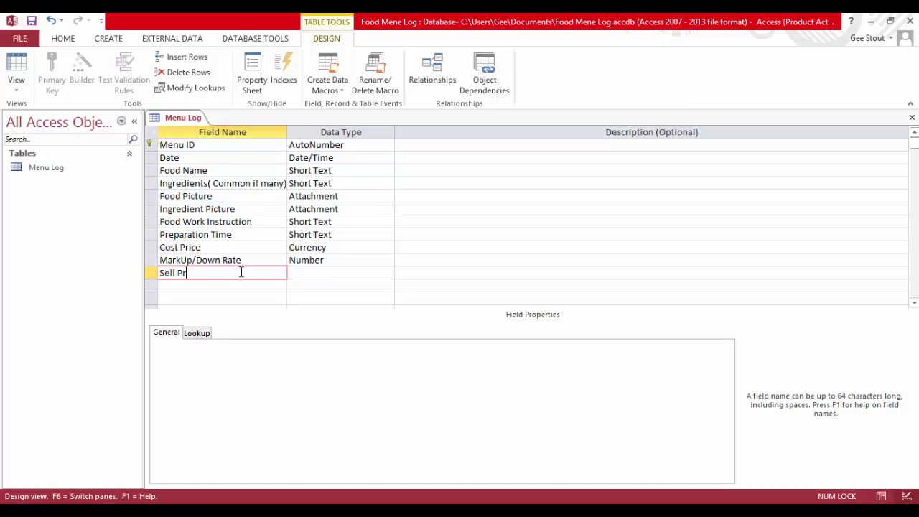
Add a Sell Price field and save the Menu Log table
type("Sell Price")
left_click(379, 276)
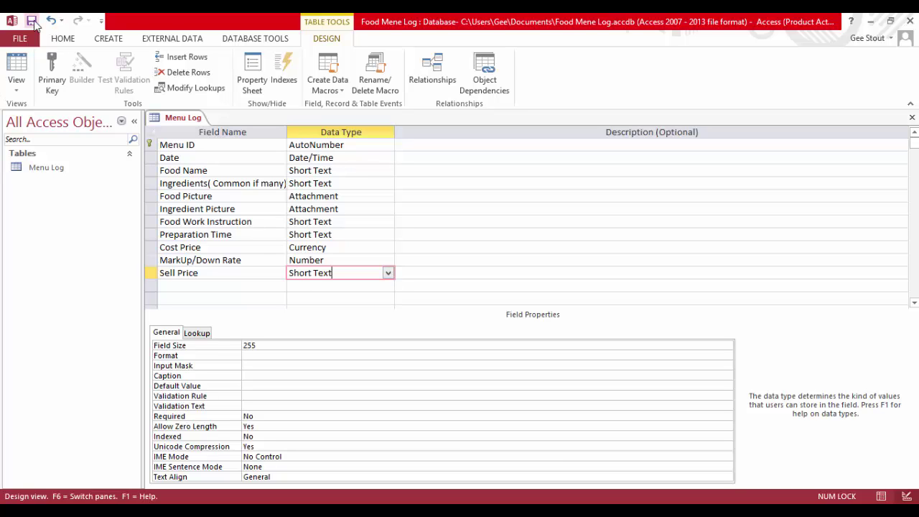
left_click(32, 23)
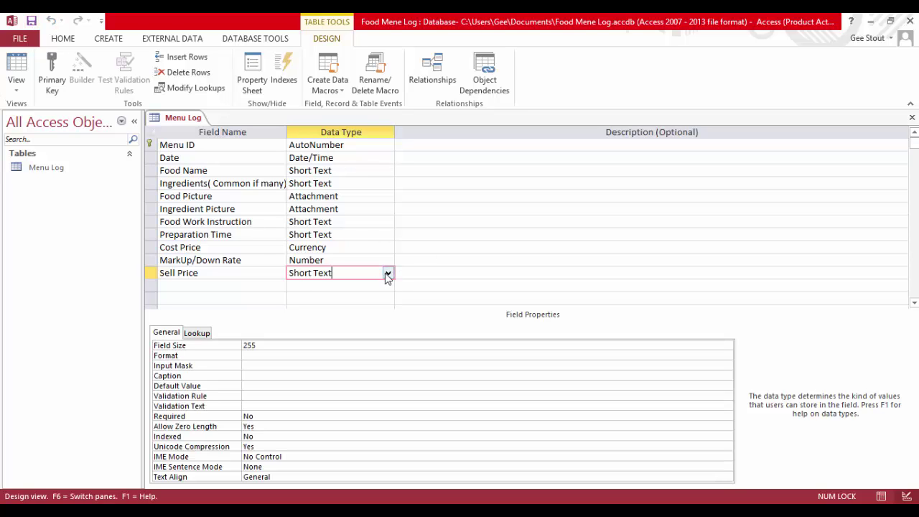
Close the table, open Menu Log as a datasheet, then return to Design View
right_click(186, 117)
left_click(218, 140)
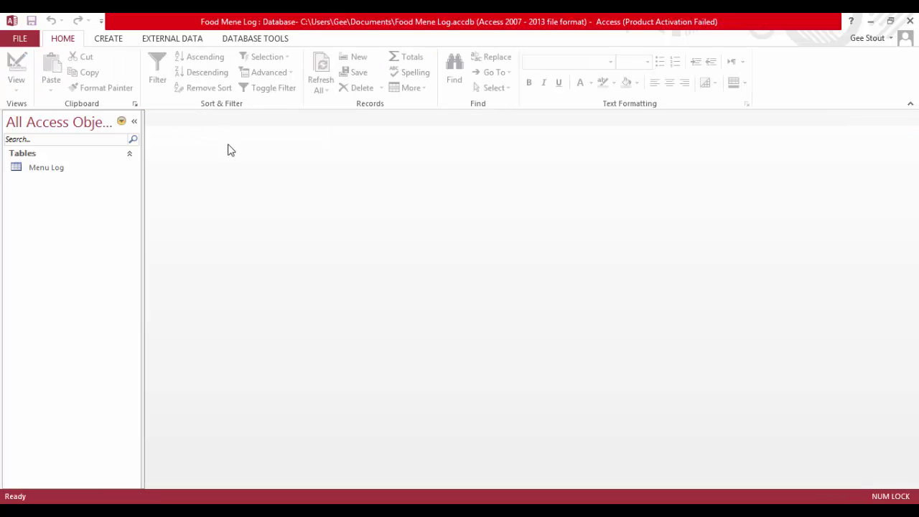
double_click(61, 167)
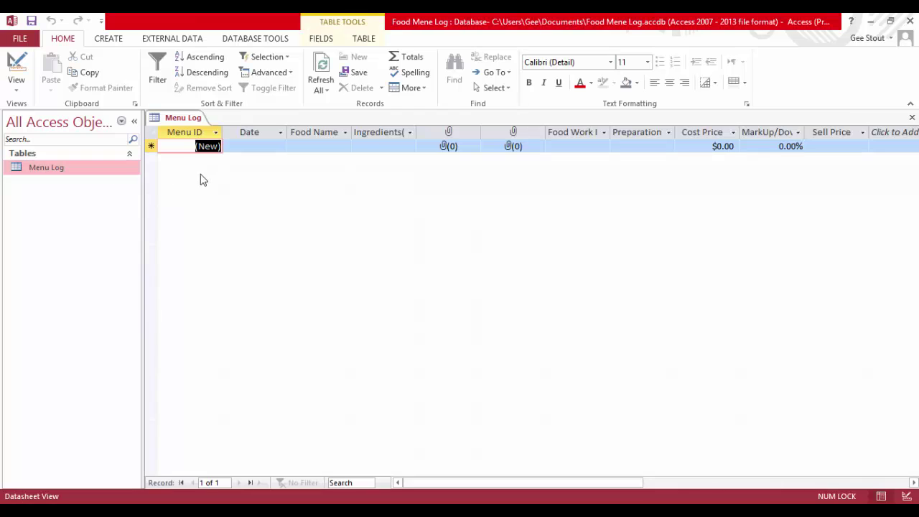
left_click(16, 68)
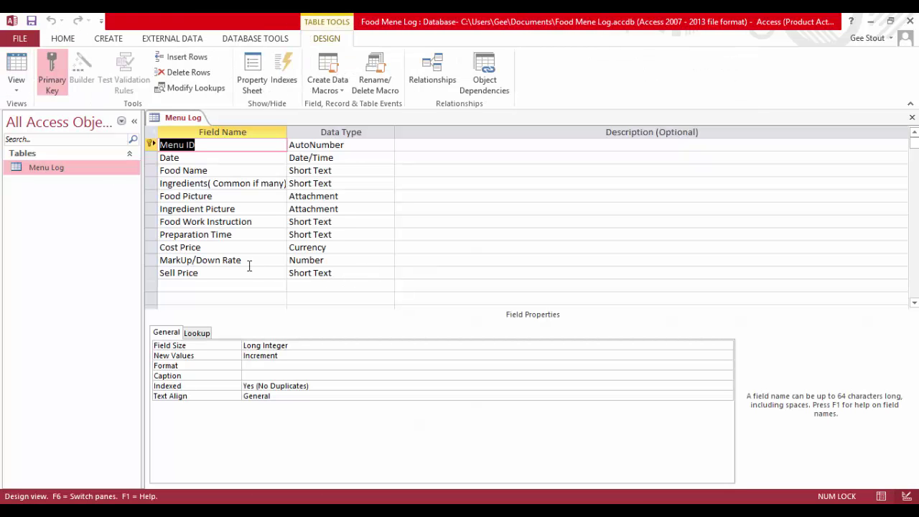
left_click(391, 274)
left_click(387, 272)
left_click(362, 415)
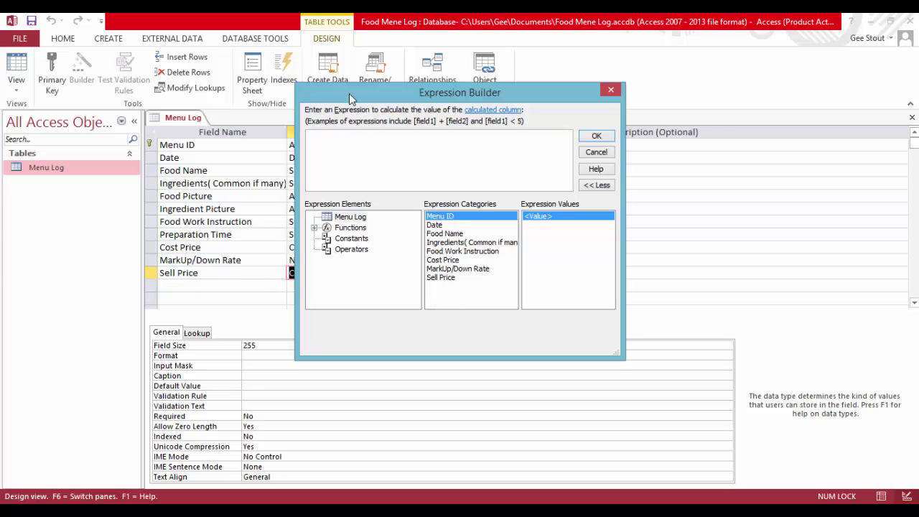
left_click_drag(352, 99, 533, 94)
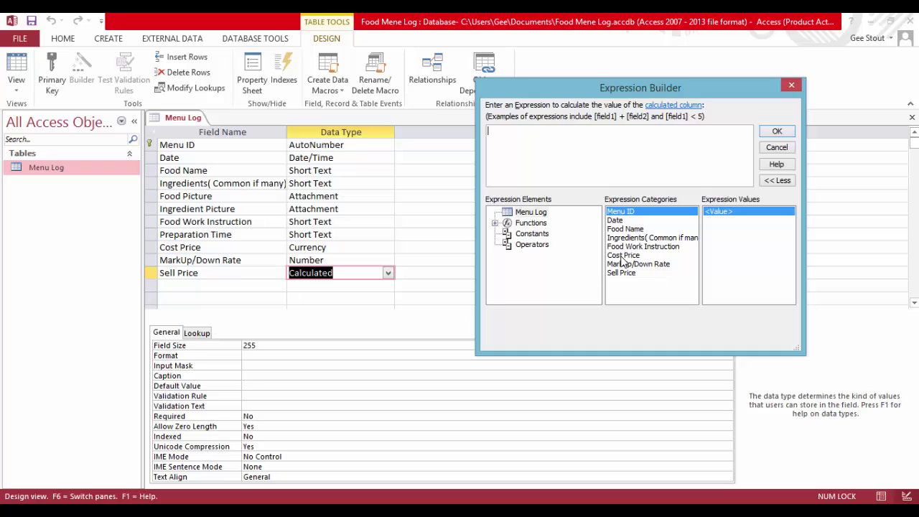
double_click(622, 256)
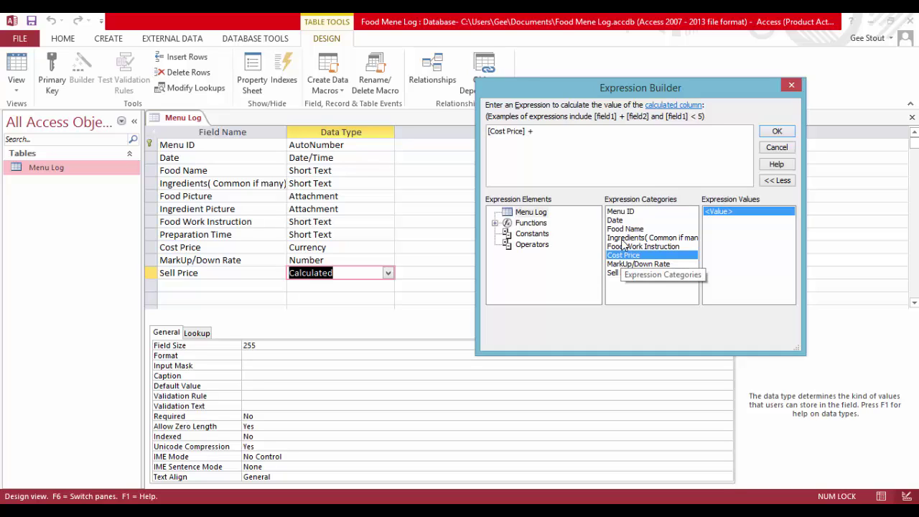
double_click(634, 264)
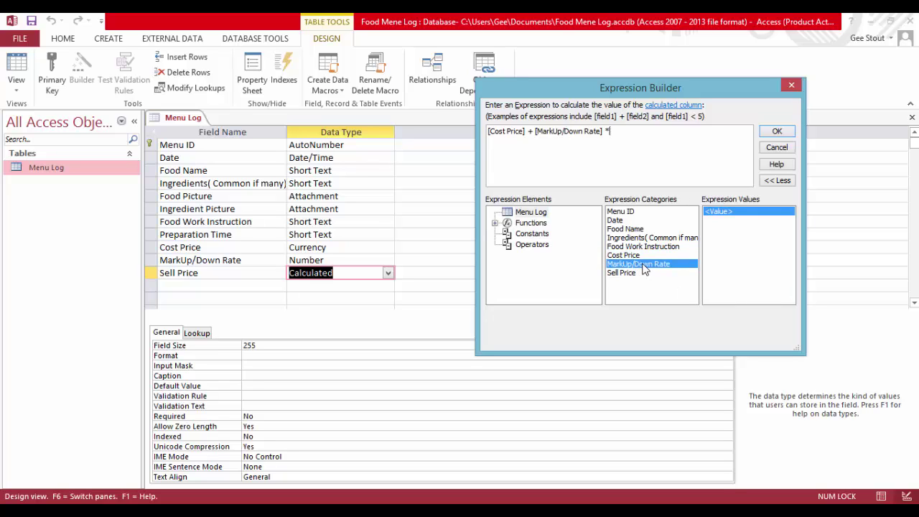
double_click(642, 267)
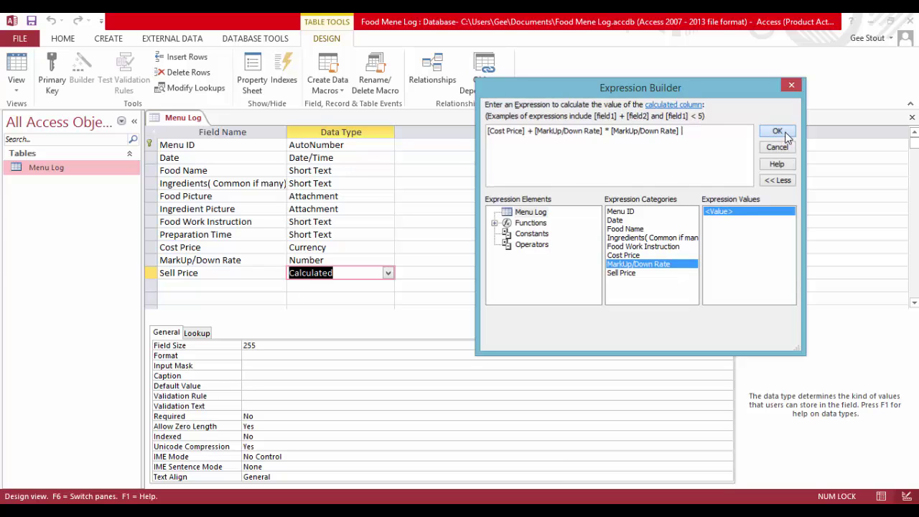
left_click(778, 132)
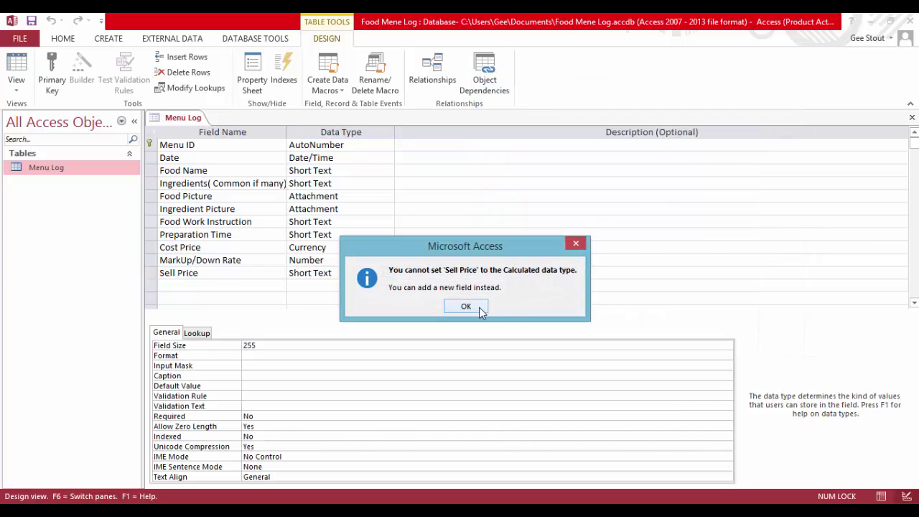
left_click(466, 306)
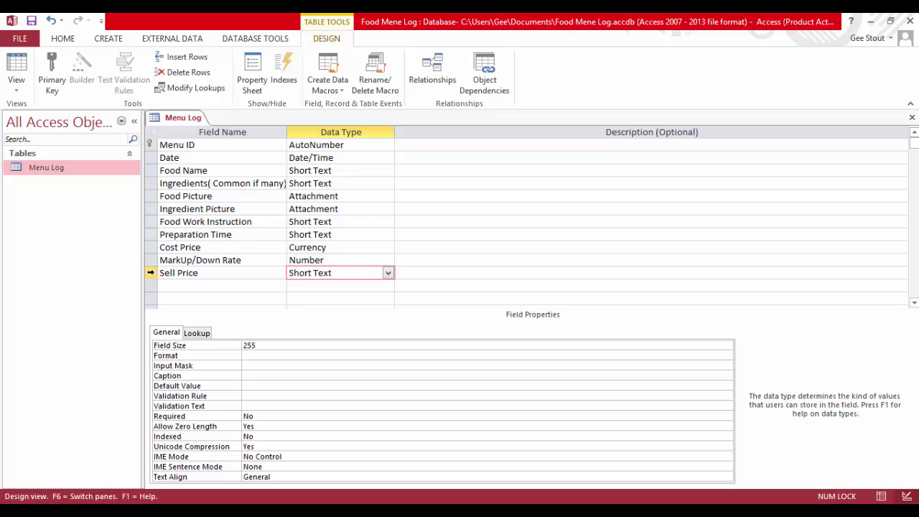
Insert a Calculated field computing [Cost Price]+[Cost Price]*[MarkUp/Down Rate] above Sell Price
right_click(151, 273)
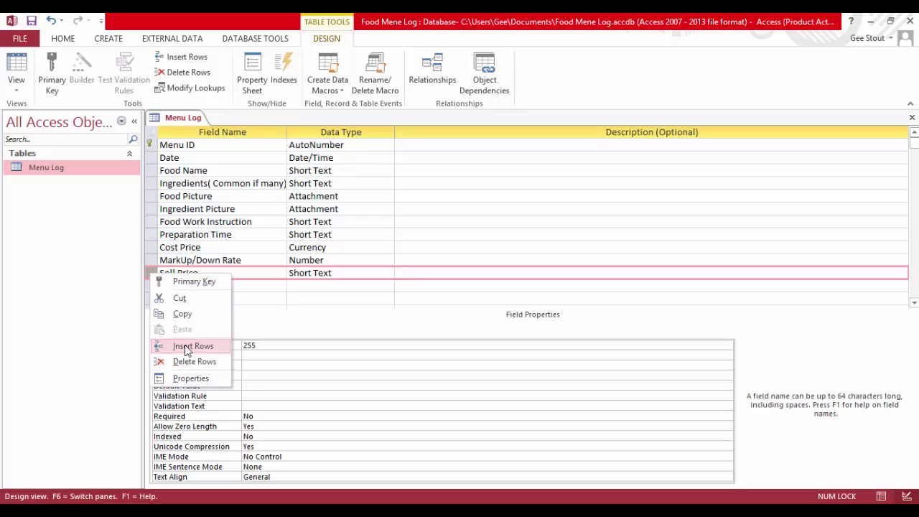
left_click(185, 346)
left_click(180, 273)
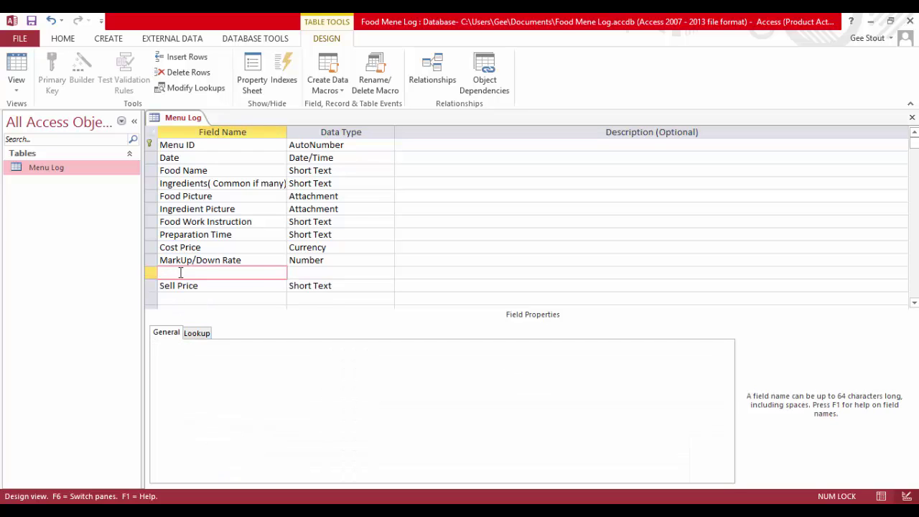
left_click(385, 273)
left_click(337, 415)
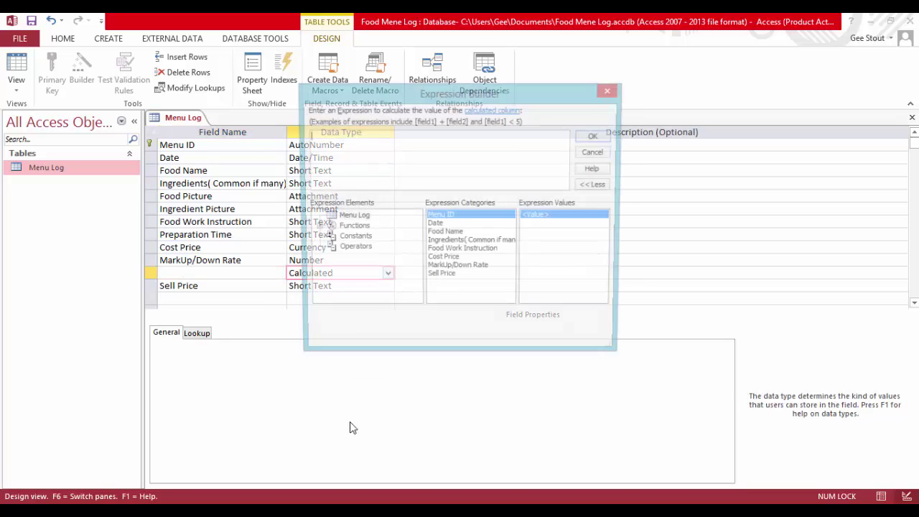
double_click(451, 262)
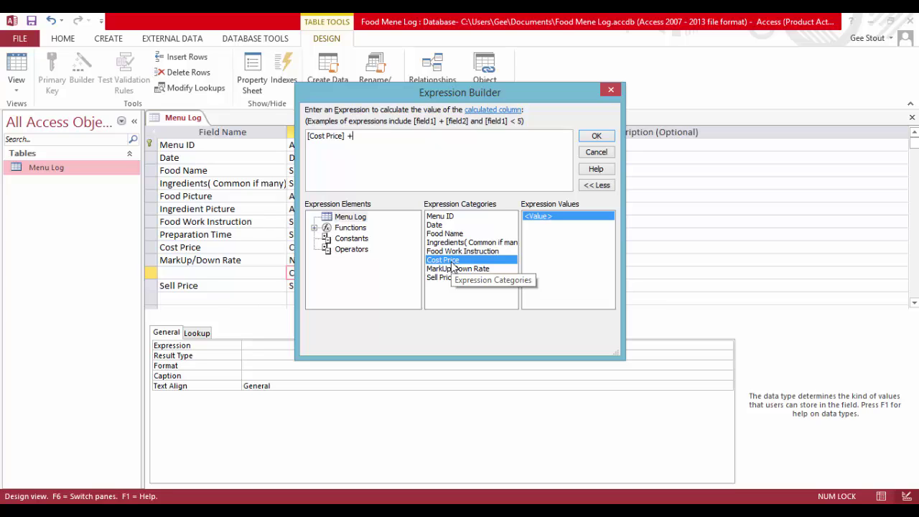
double_click(458, 261)
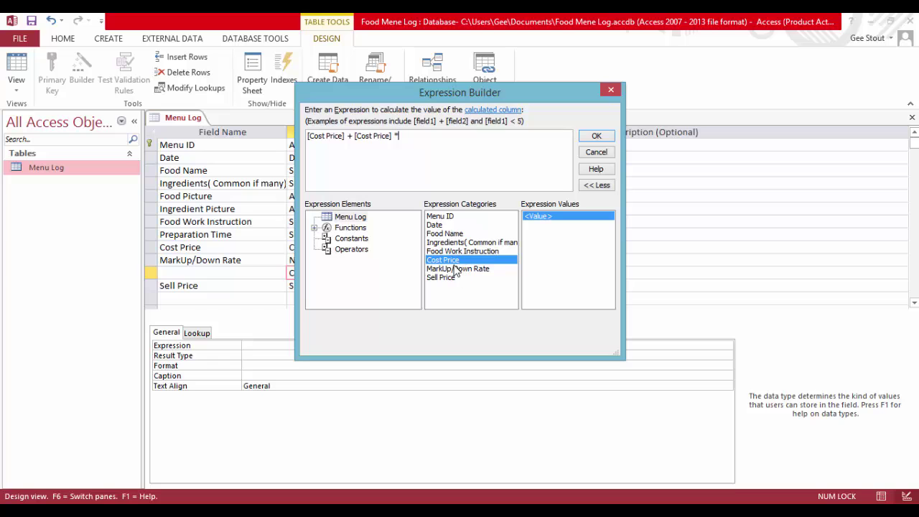
double_click(459, 269)
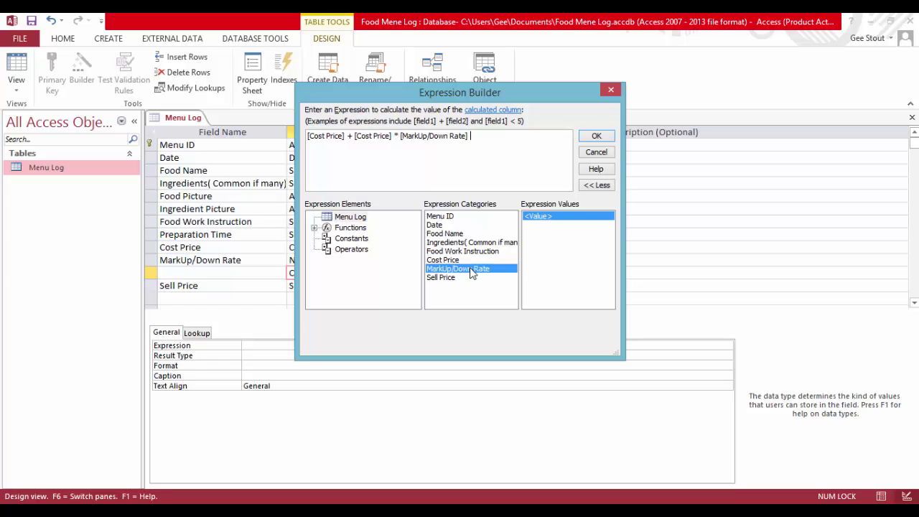
left_click(593, 137)
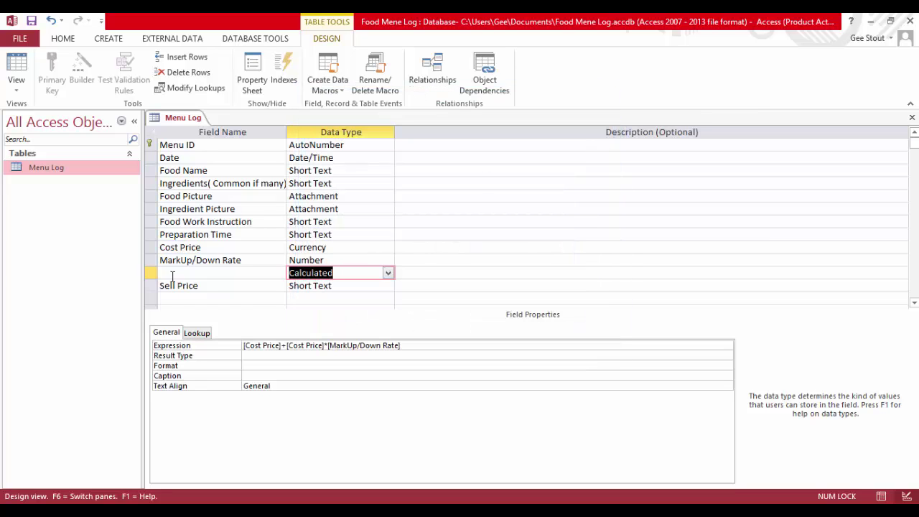
Delete the old Short Text Sell Price row and start naming the calculated field
left_click(150, 285)
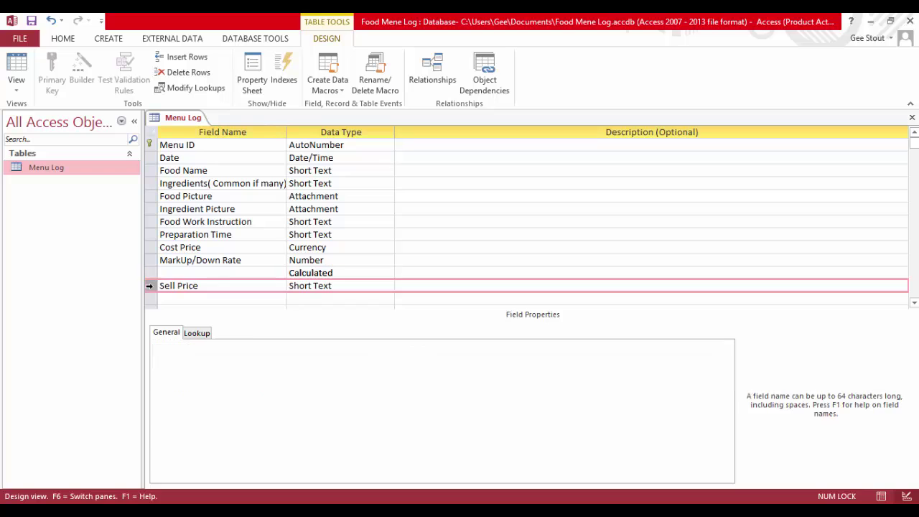
right_click(150, 285)
left_click(185, 381)
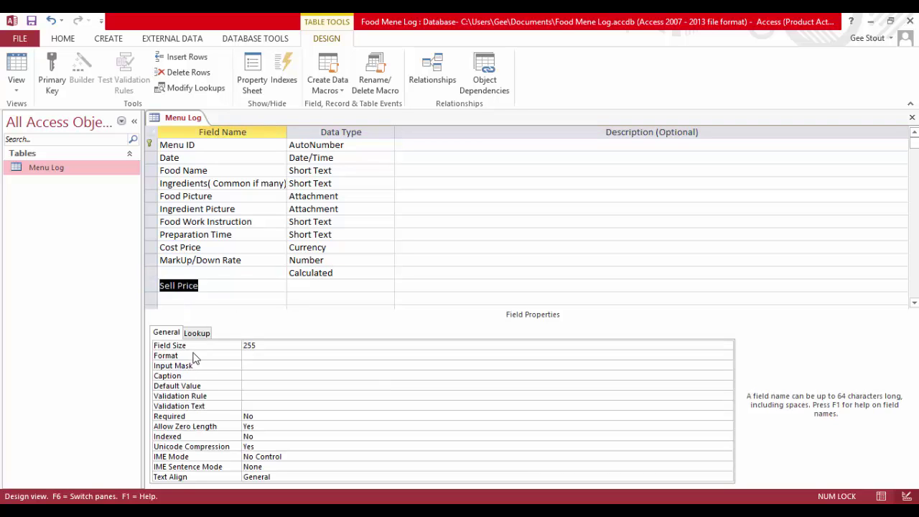
left_click(200, 272)
type("Sell Price")
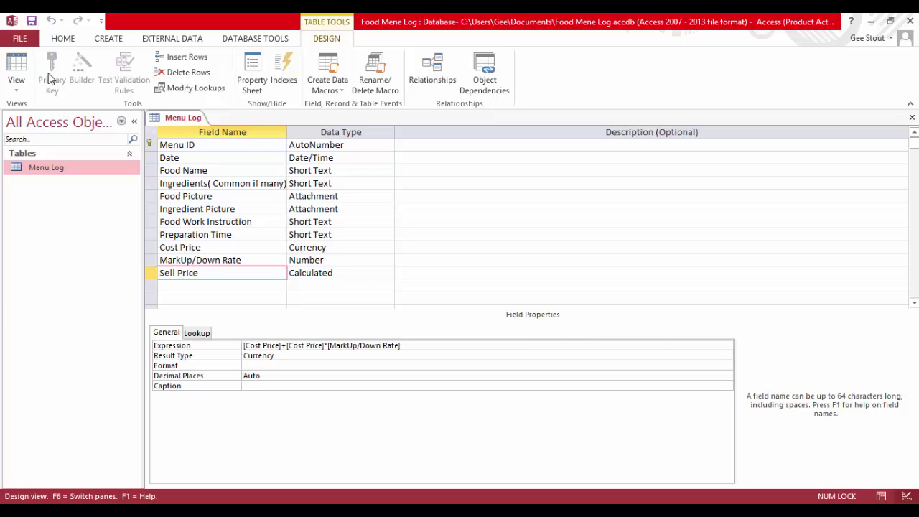
In Datasheet View, auto-fit the MarkUp/Down Rate, Date, Ingredients, Preparation Time and Food Work Instruction columns
left_click(16, 65)
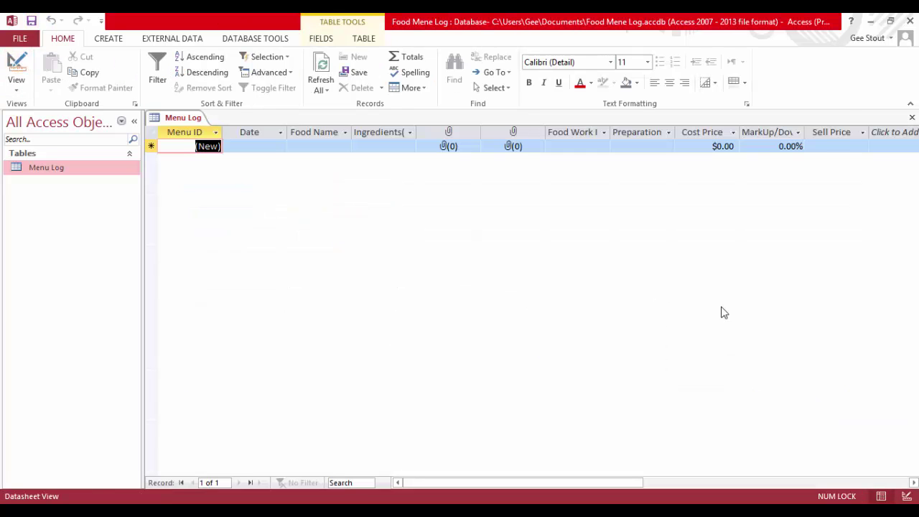
left_click(802, 133)
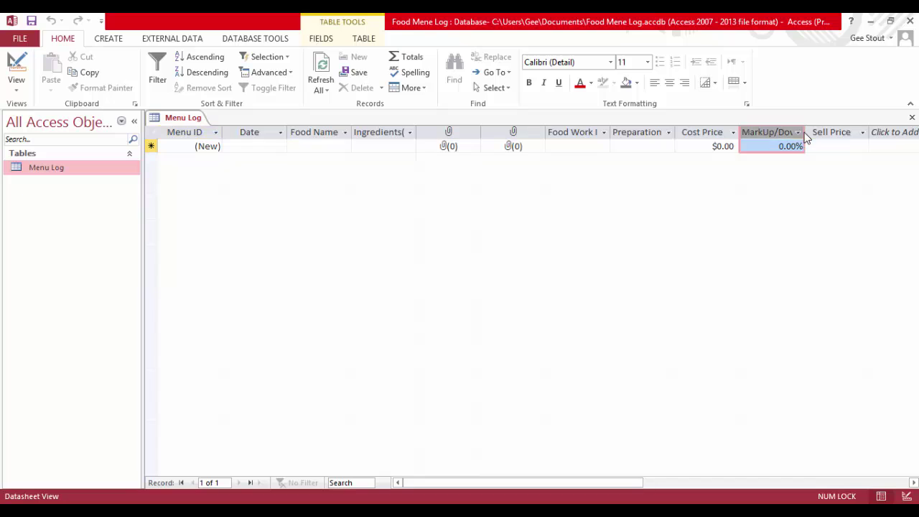
left_click(804, 128)
double_click(804, 128)
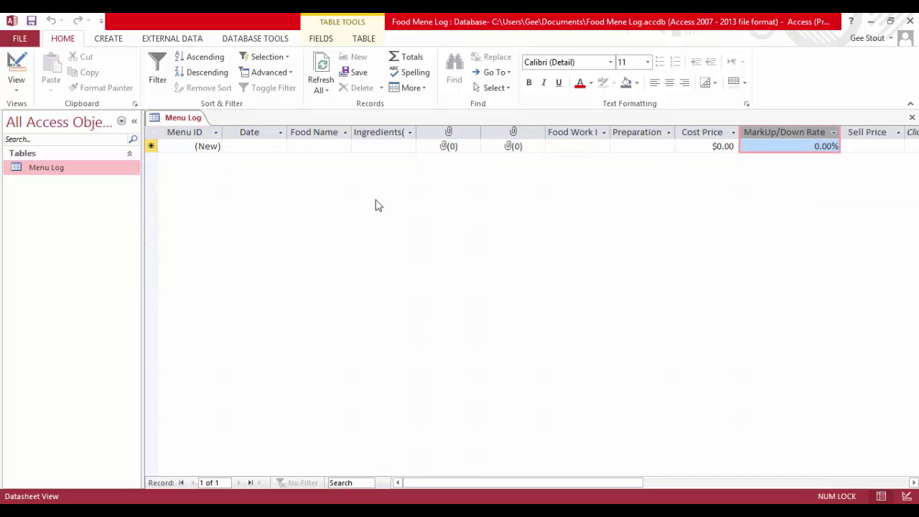
double_click(287, 126)
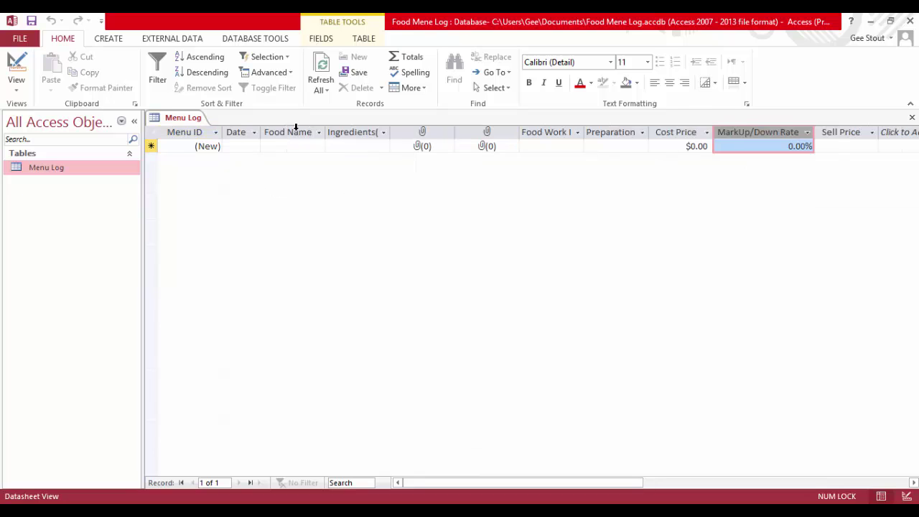
double_click(390, 132)
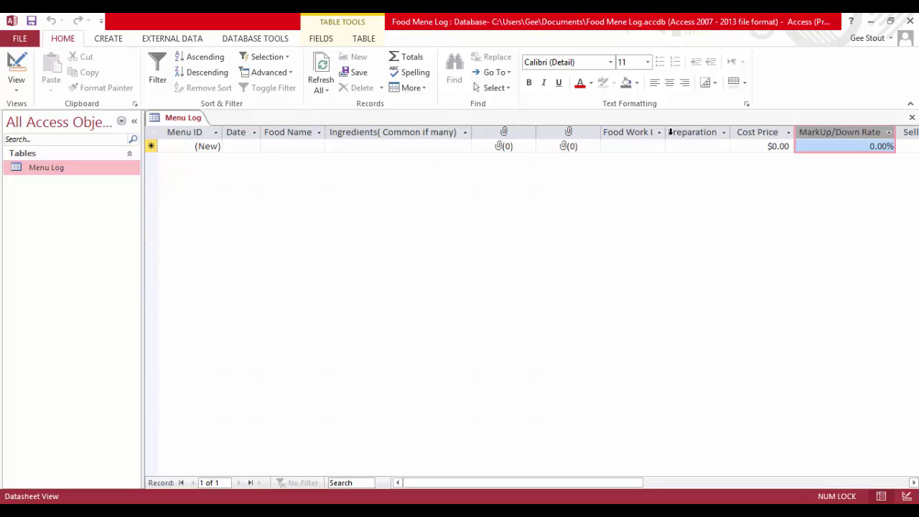
double_click(730, 132)
left_click(692, 151)
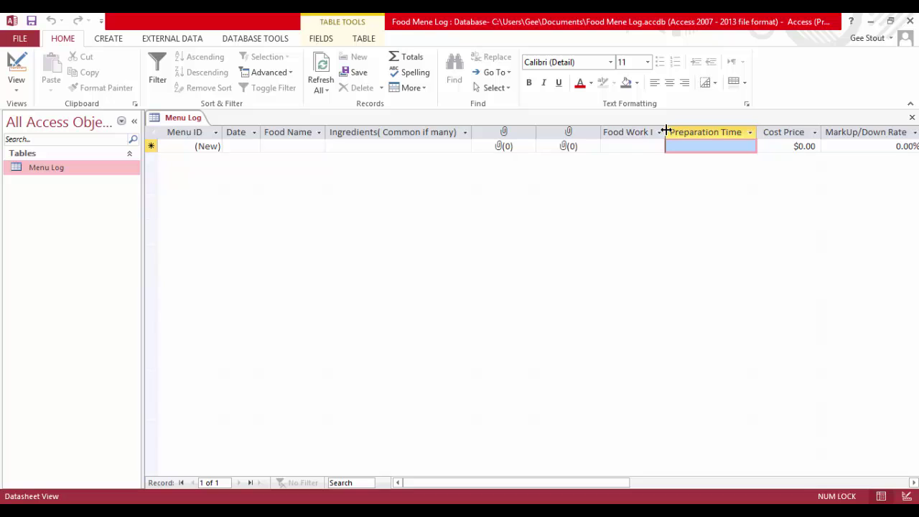
double_click(665, 132)
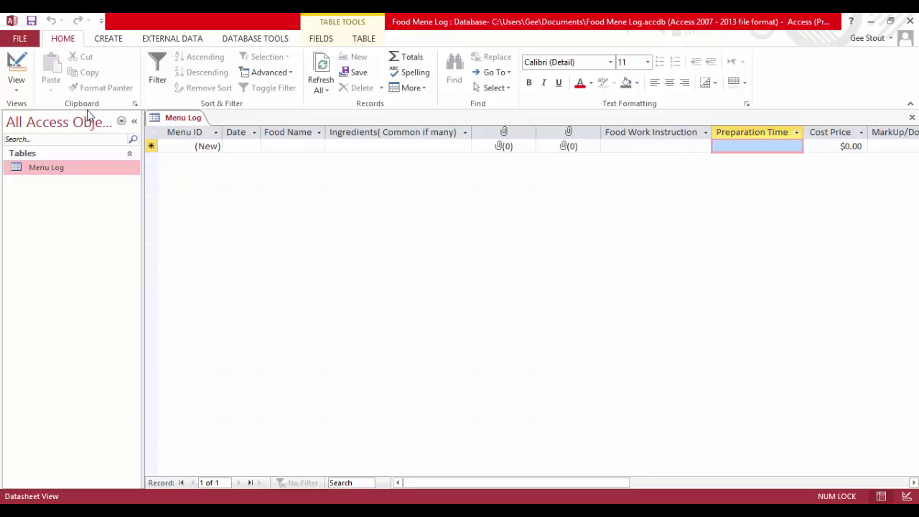
In Design View, try converting Food Work Instruction to Attachment and dismiss the resulting error
left_click(17, 62)
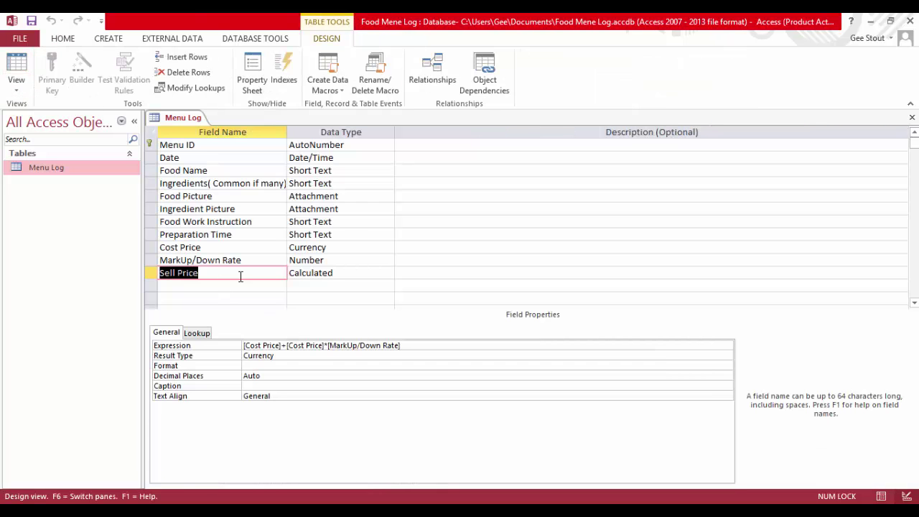
left_click(312, 221)
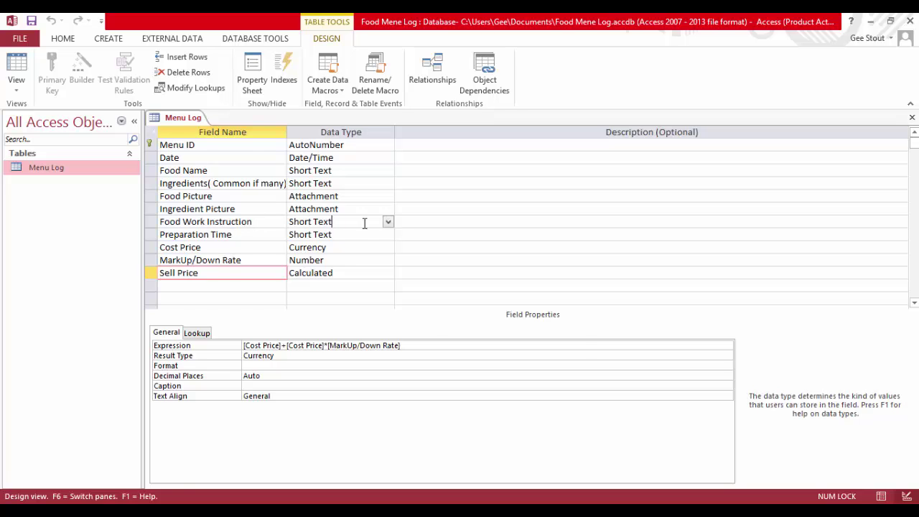
left_click(387, 221)
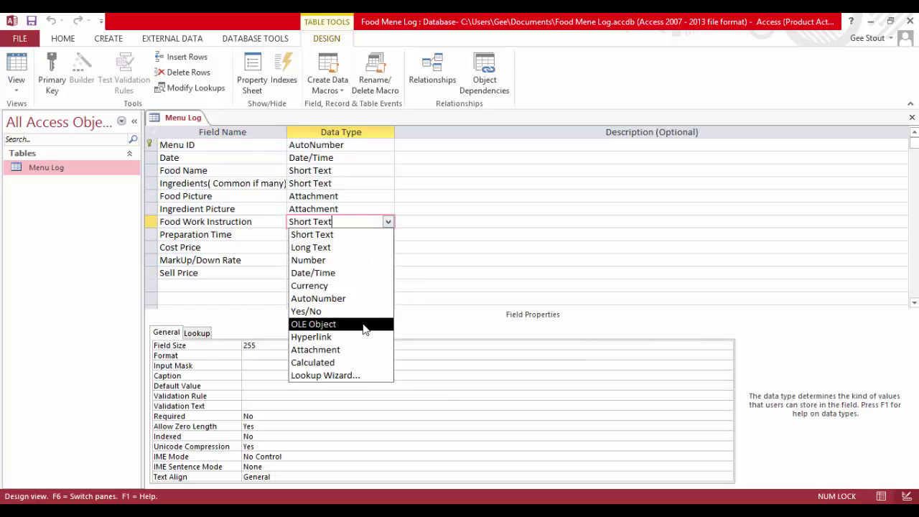
left_click(354, 350)
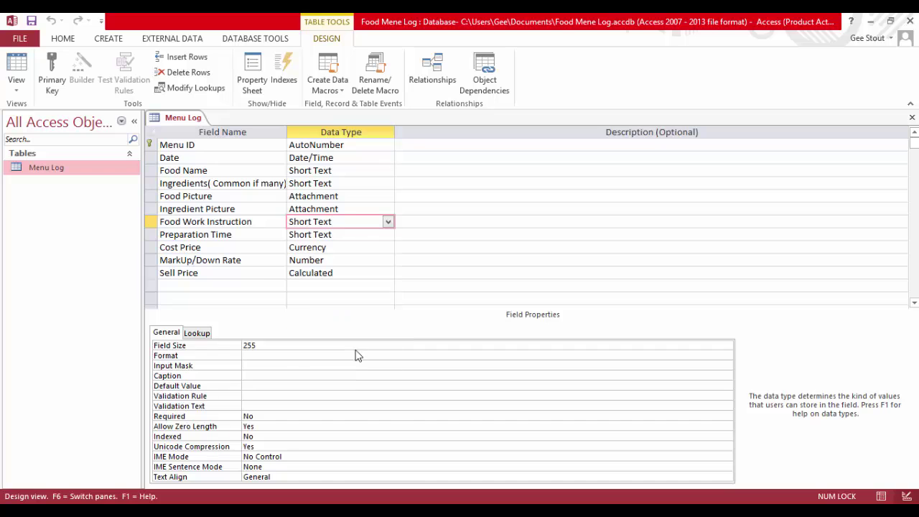
left_click(466, 306)
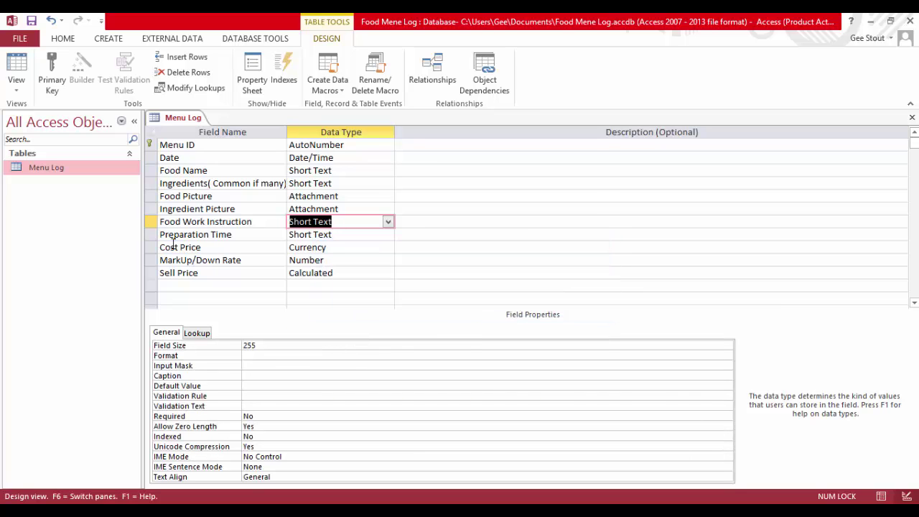
Insert a new Attachment field row above Food Work Instruction
left_click(151, 224)
right_click(151, 227)
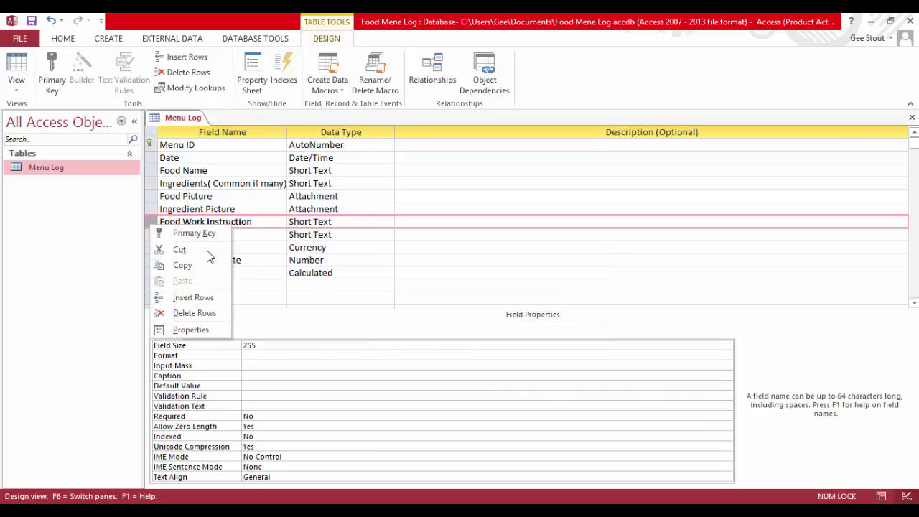
left_click(207, 294)
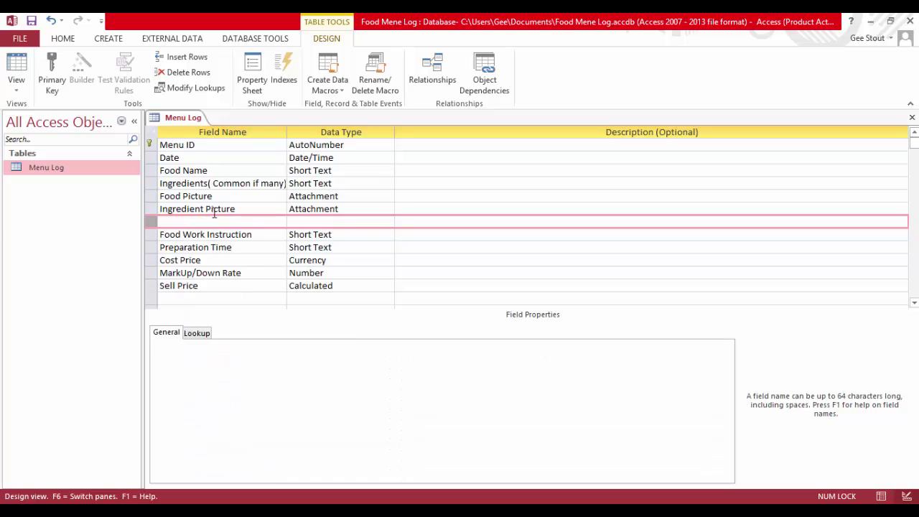
left_click(320, 224)
left_click(387, 222)
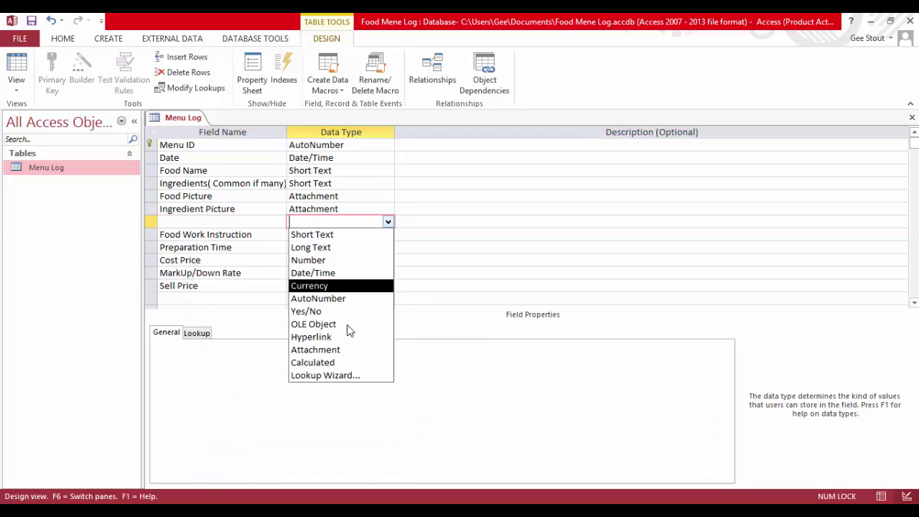
left_click(341, 350)
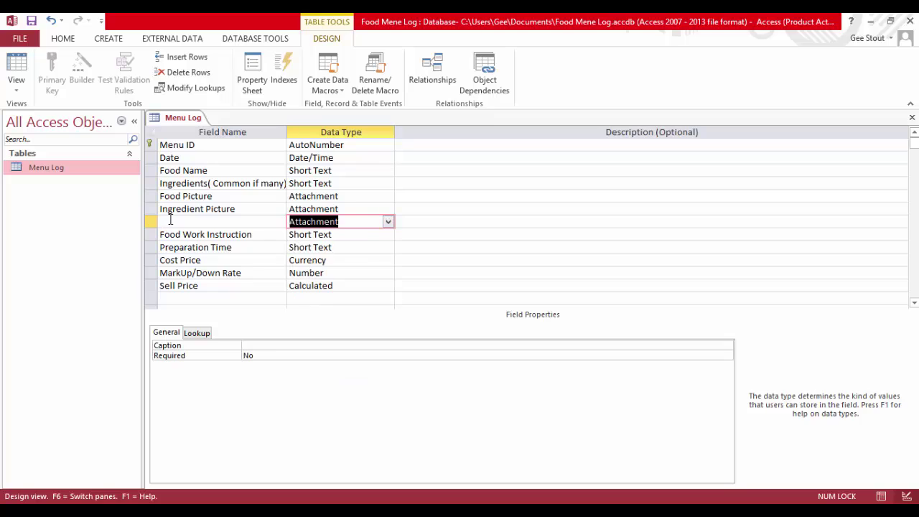
left_click(170, 221)
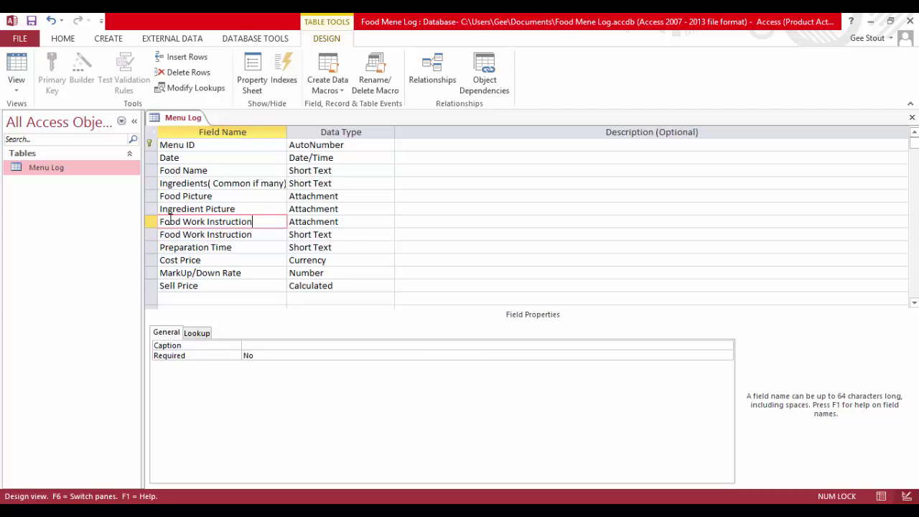
Delete the old Short Text Food Work Instruction field and show the datasheet
left_click(151, 234)
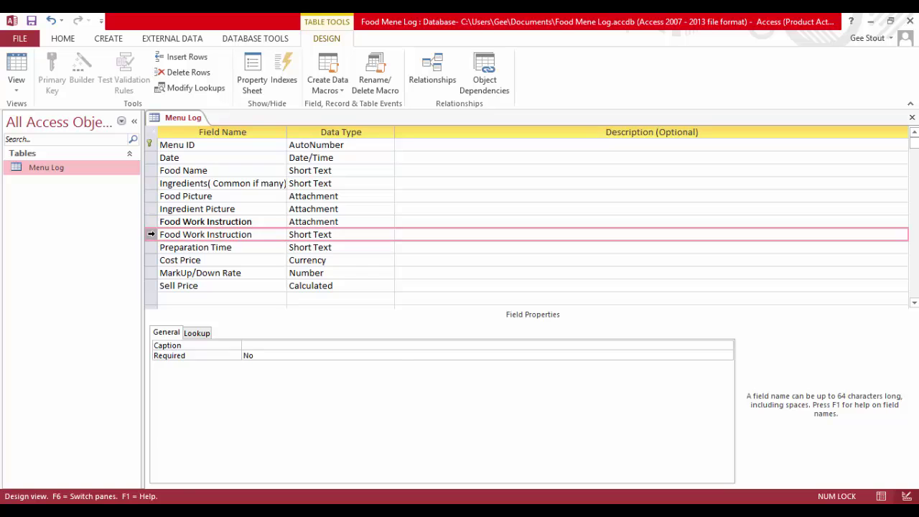
right_click(151, 240)
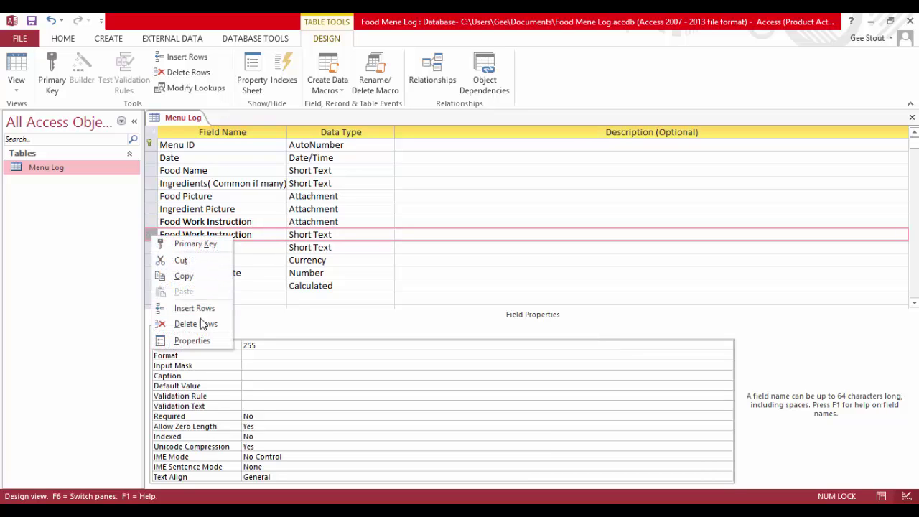
left_click(201, 322)
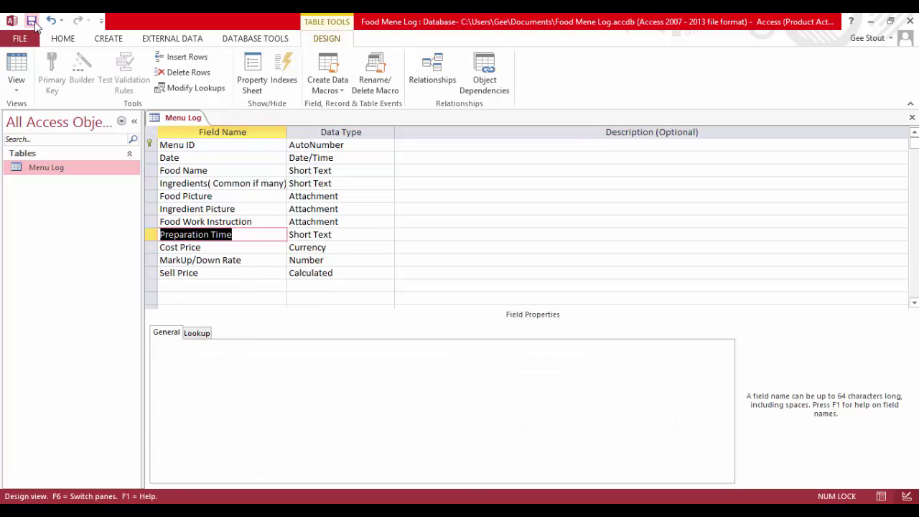
left_click(17, 63)
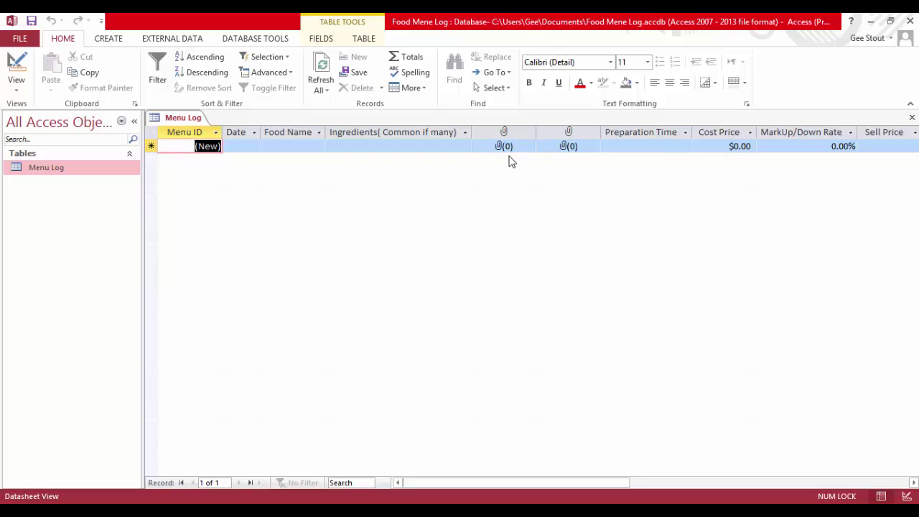
Caption the Food Work Instruction field 'Food Work Instruction' and save the table design
left_click(17, 65)
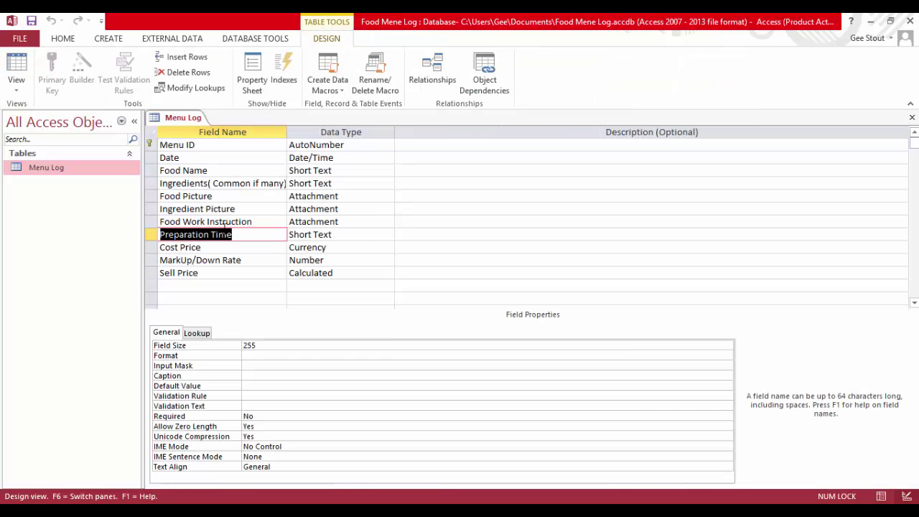
left_click(188, 221)
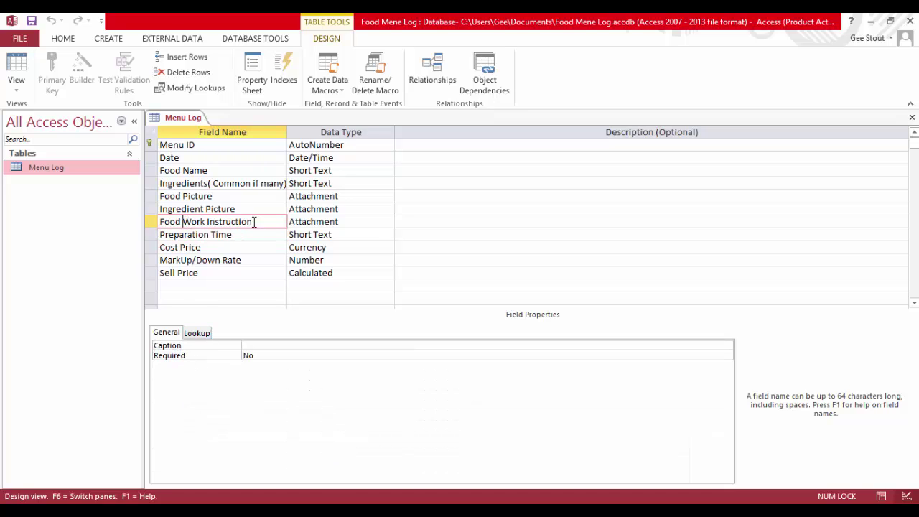
left_click_drag(254, 222, 156, 227)
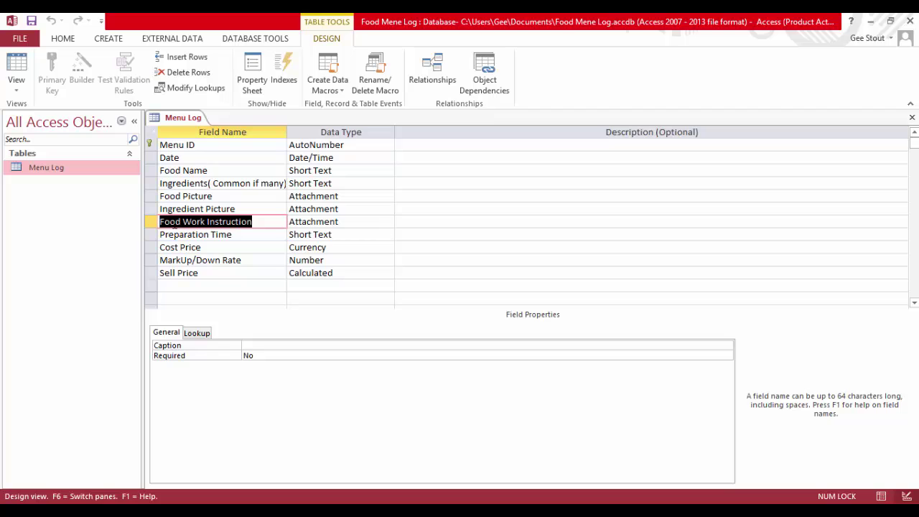
right_click(176, 224)
left_click(207, 263)
left_click(265, 346)
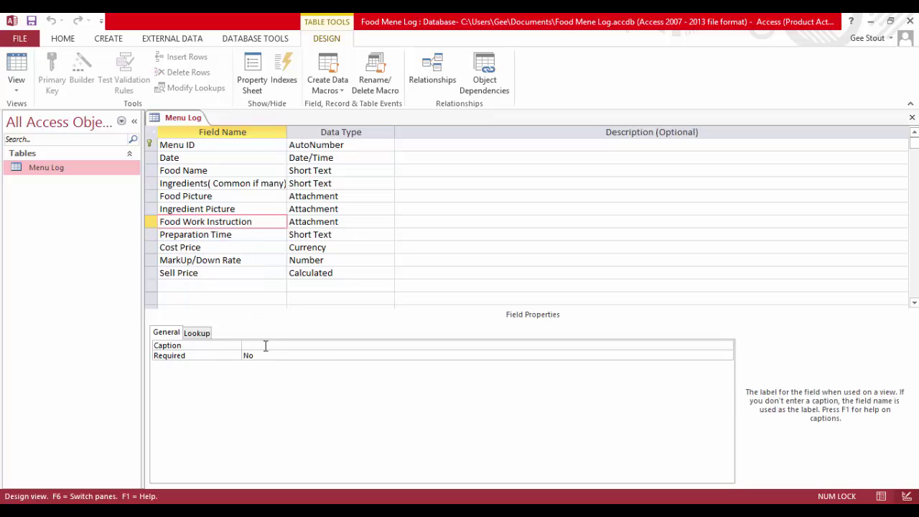
key("ctrl+v")
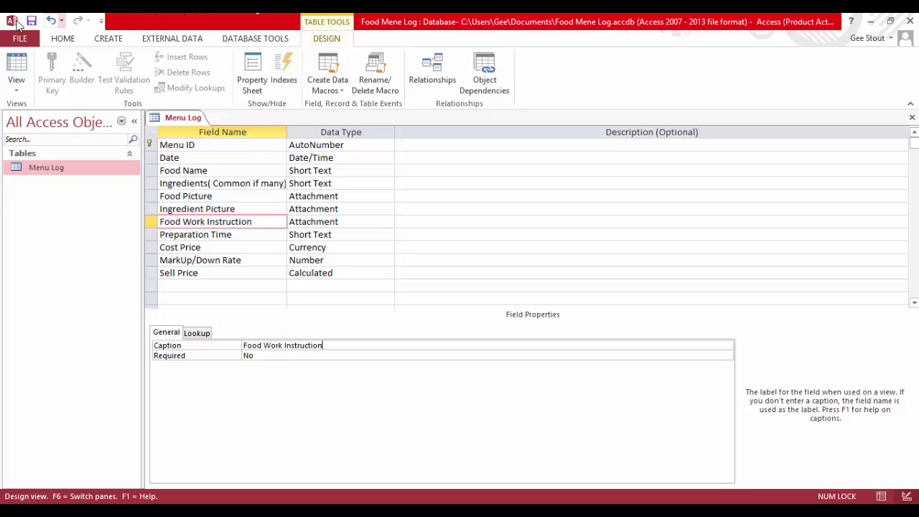
left_click(32, 21)
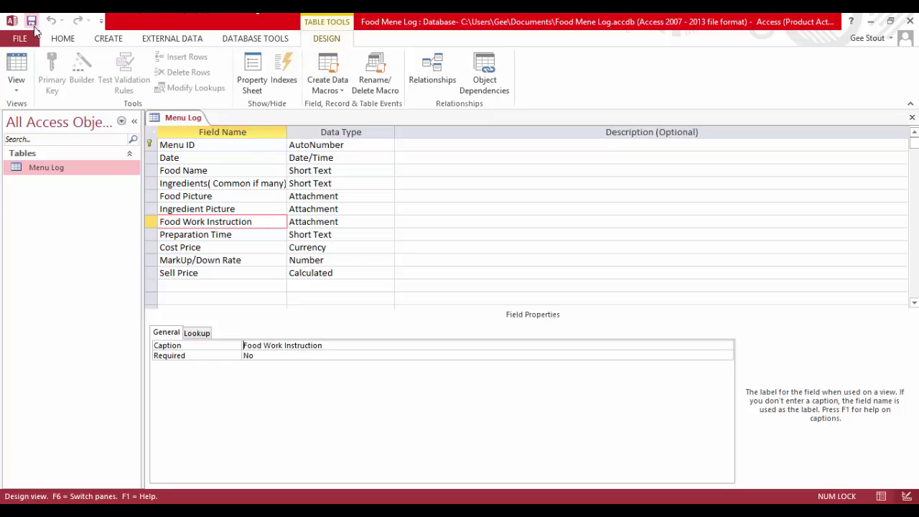
Rename Ingredient Picture to 'Ingredients Picture' and use that name as its caption
left_click(306, 210)
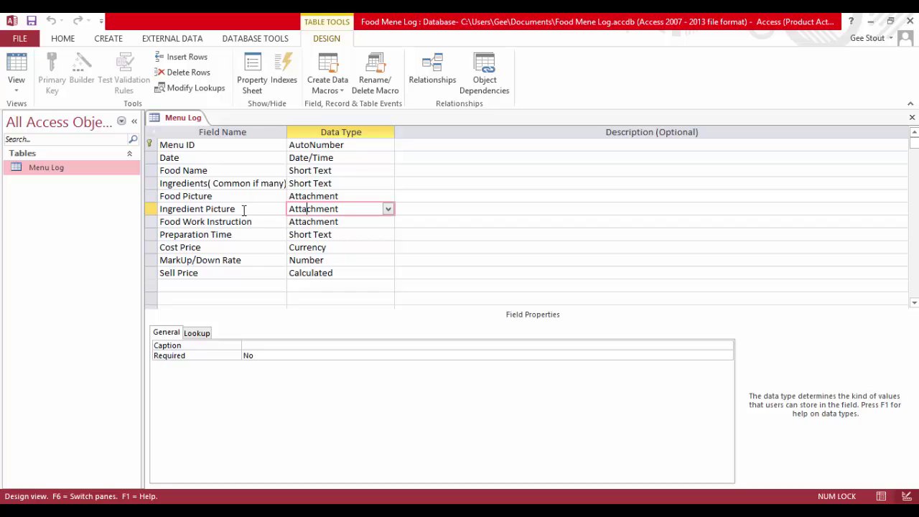
left_click_drag(244, 211, 340, 215)
left_click_drag(191, 209, 151, 209)
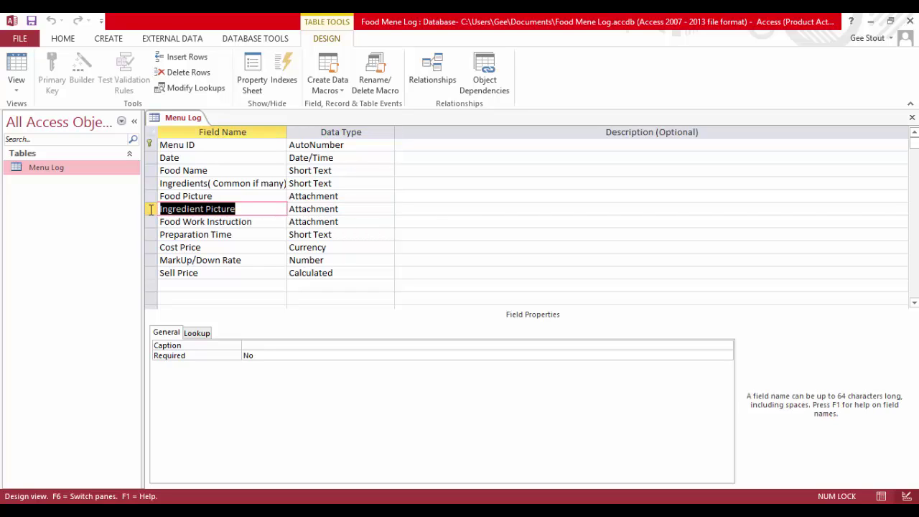
left_click(204, 209)
type("s")
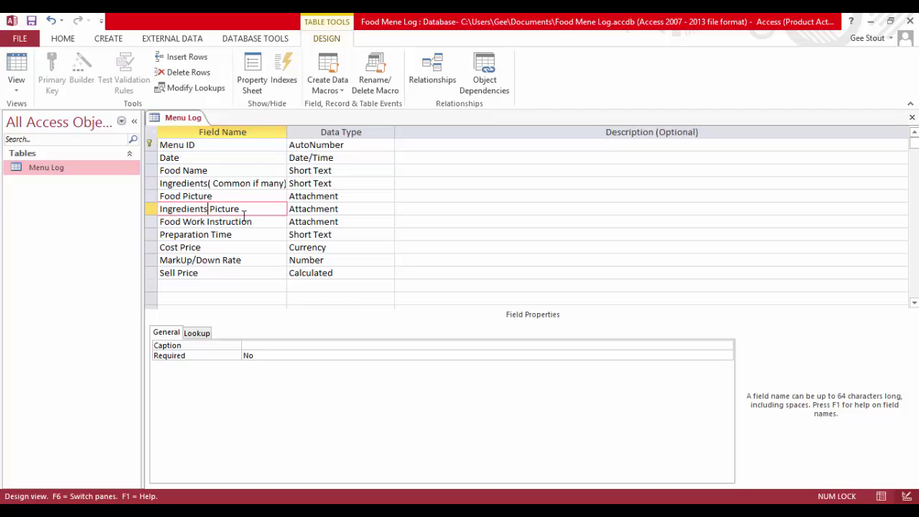
left_click_drag(242, 210, 157, 211)
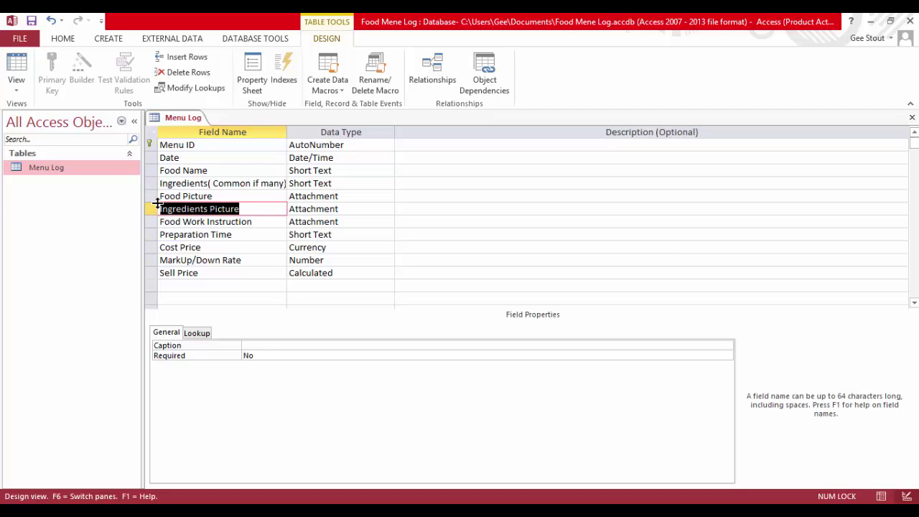
right_click(212, 214)
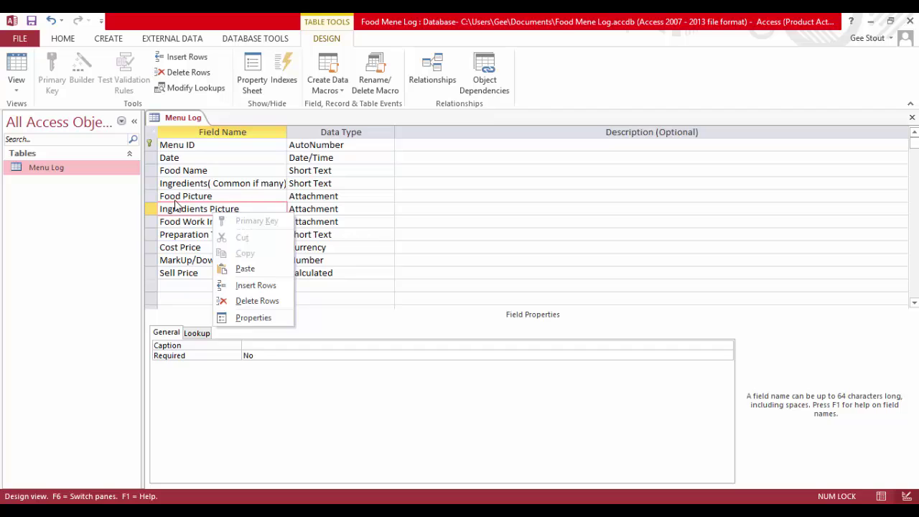
left_click(175, 201)
left_click_drag(243, 213, 156, 211)
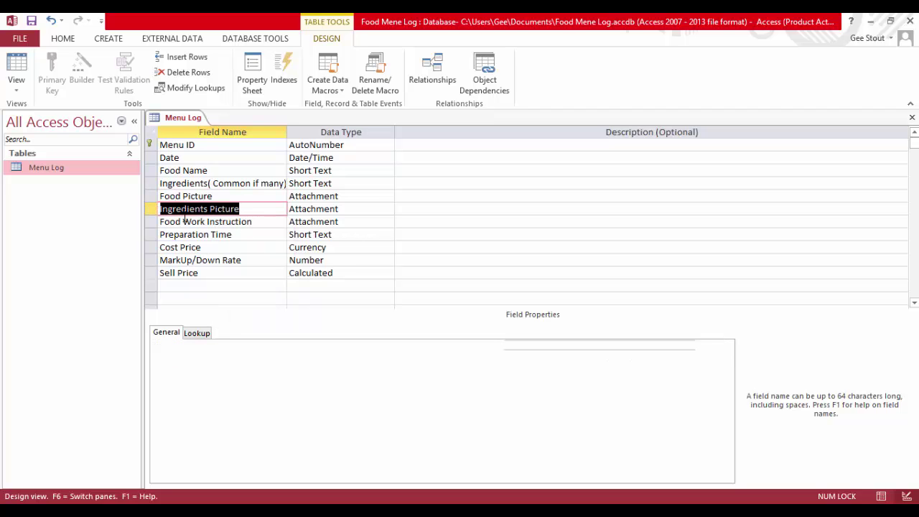
right_click(193, 207)
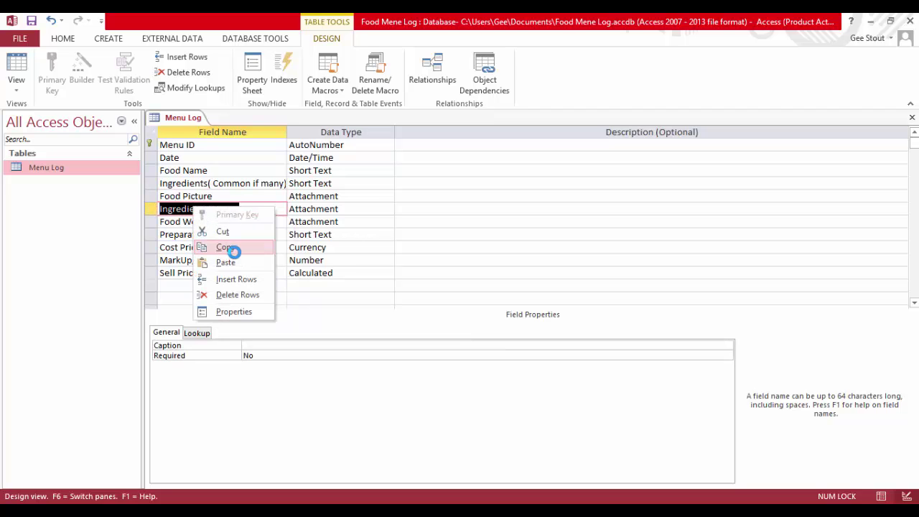
left_click(234, 252)
left_click(256, 345)
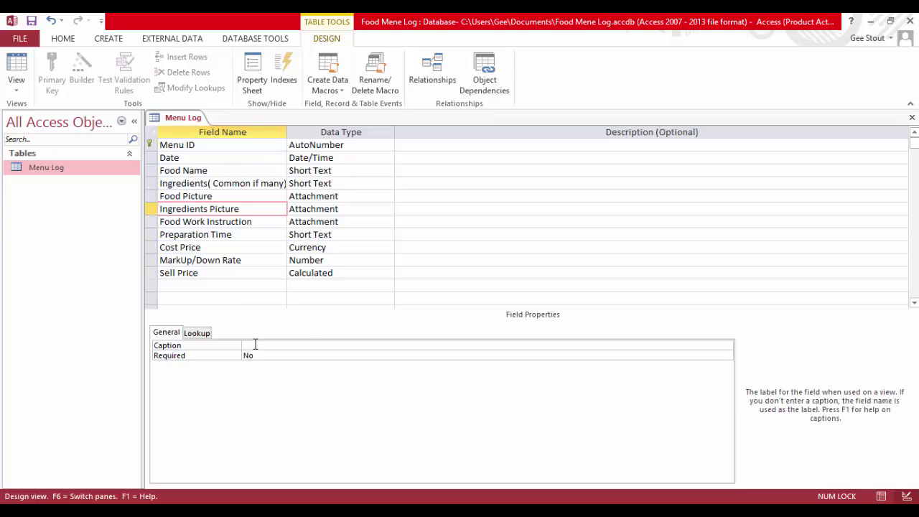
key("ctrl+v")
Caption the Food Picture field 'Food Picture' and switch to Datasheet View
left_click(214, 193)
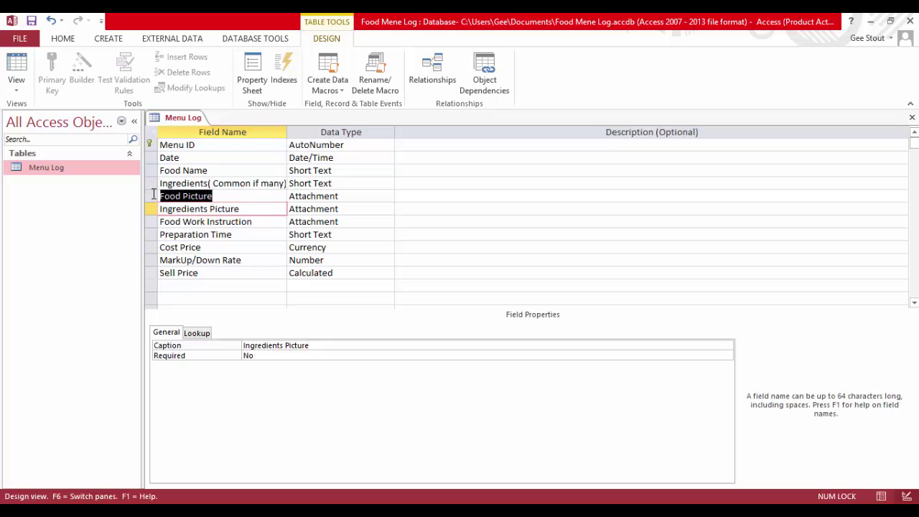
right_click(180, 199)
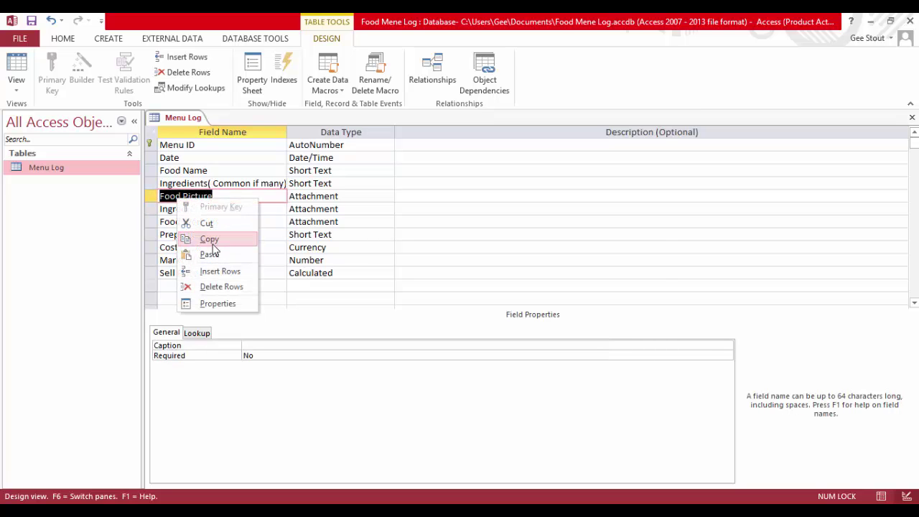
left_click(214, 241)
left_click(254, 345)
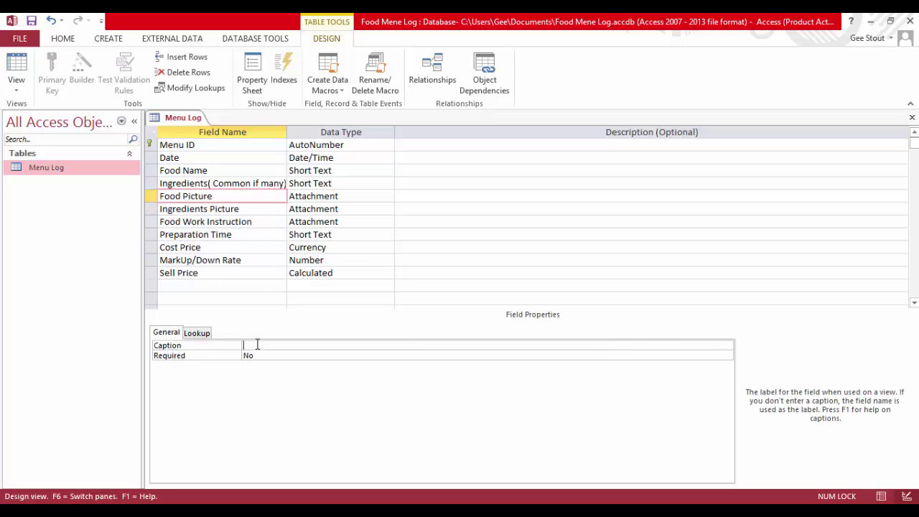
key("ctrl+v")
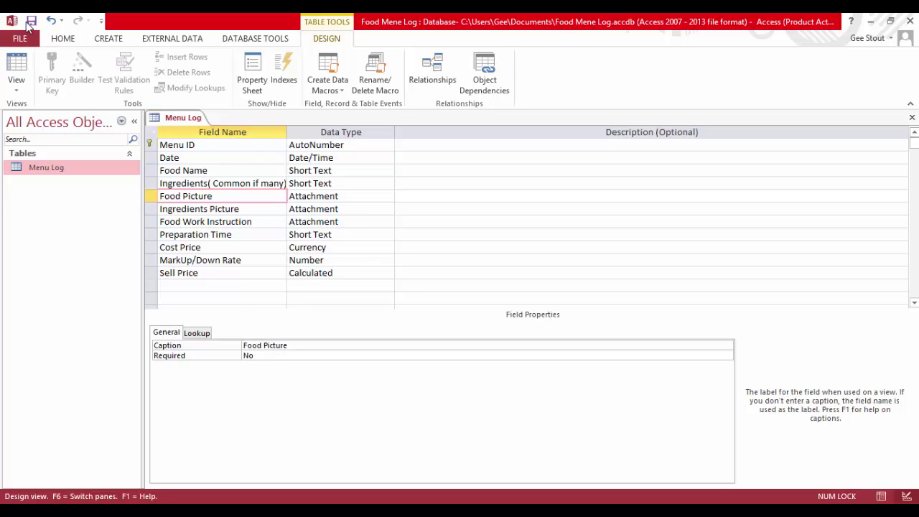
left_click(16, 68)
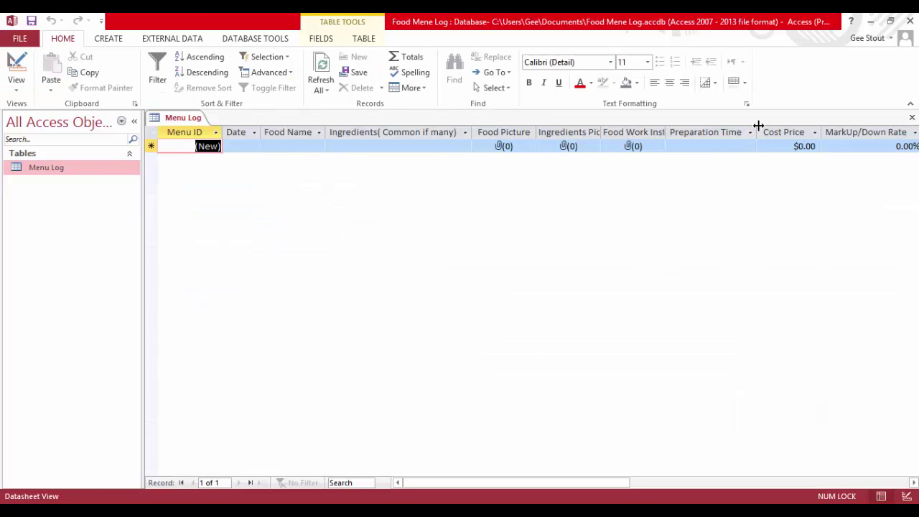
Narrow the Preparation Time and MarkUp/Down Rate columns and date the new record 5 May 2015
left_click_drag(758, 129, 717, 132)
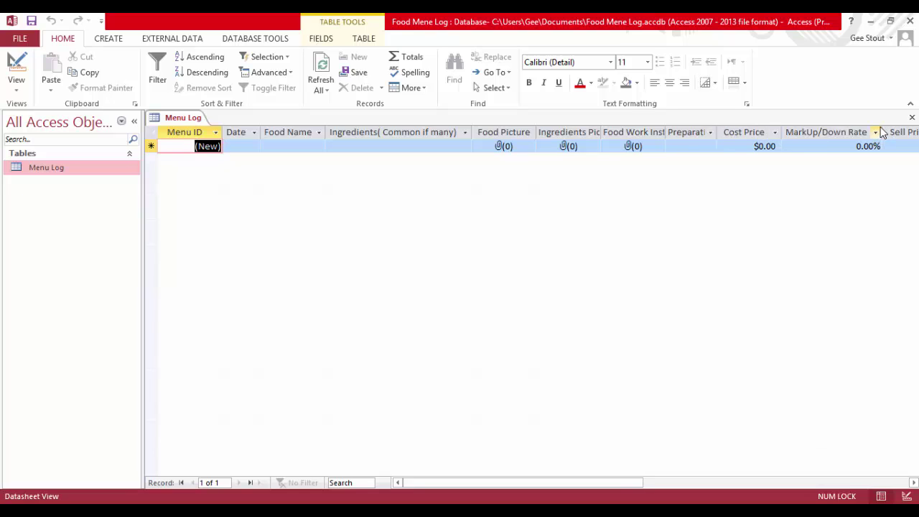
left_click_drag(884, 132, 846, 132)
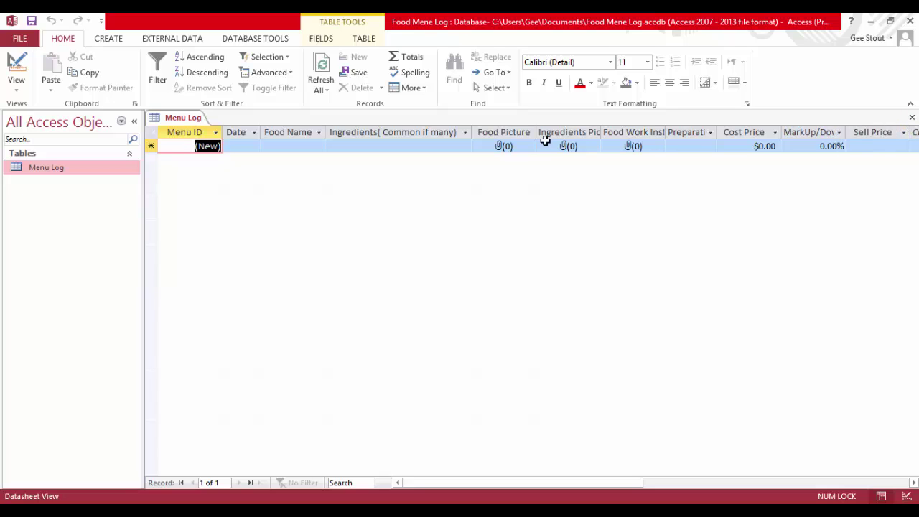
left_click(252, 147)
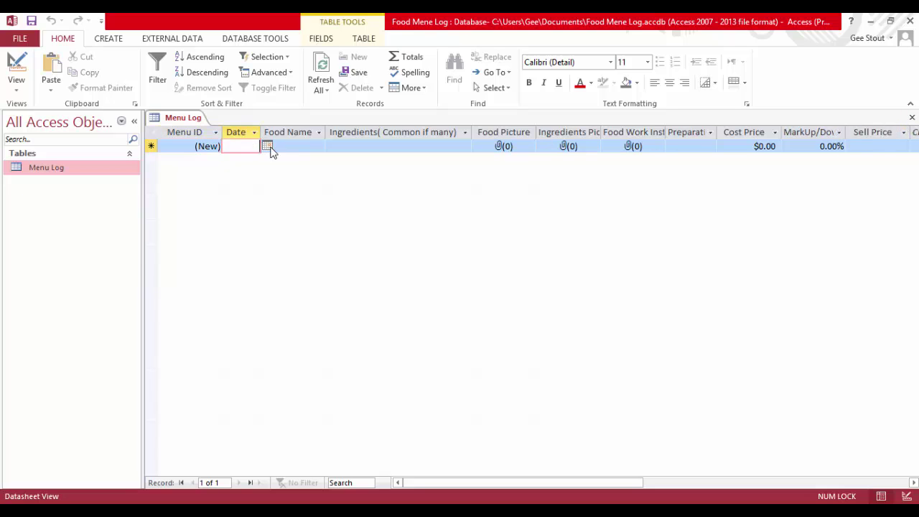
left_click(267, 148)
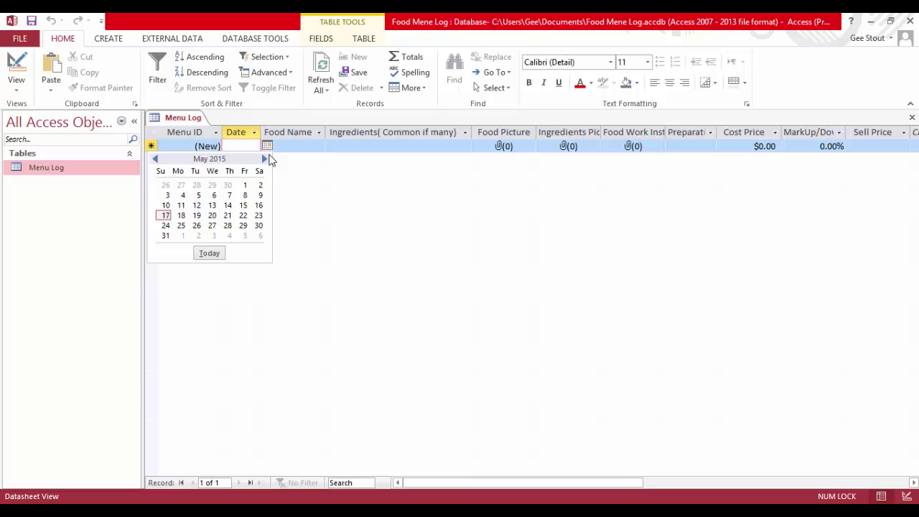
left_click(199, 195)
Enter Food Name 'Filabast Roll' and ingredients 'Corn, Oil , Rice. Dough' for record 1
left_click(304, 146)
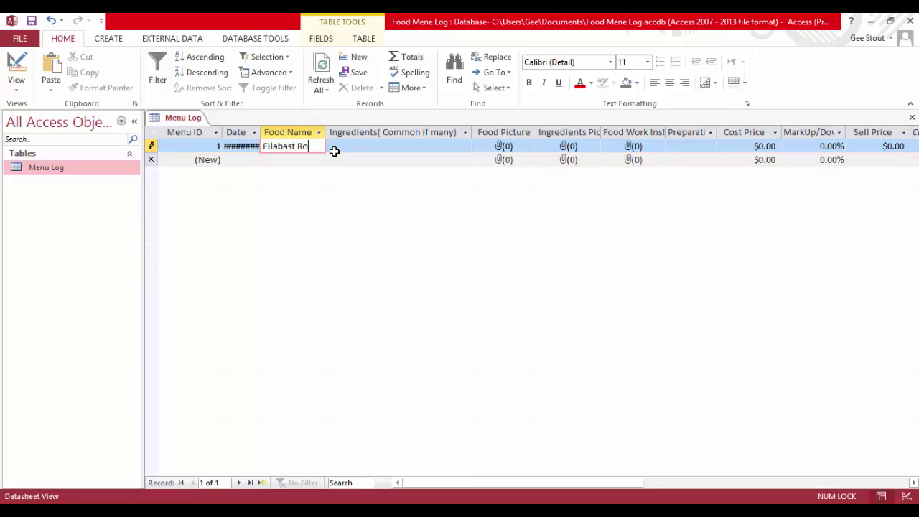
left_click(334, 151)
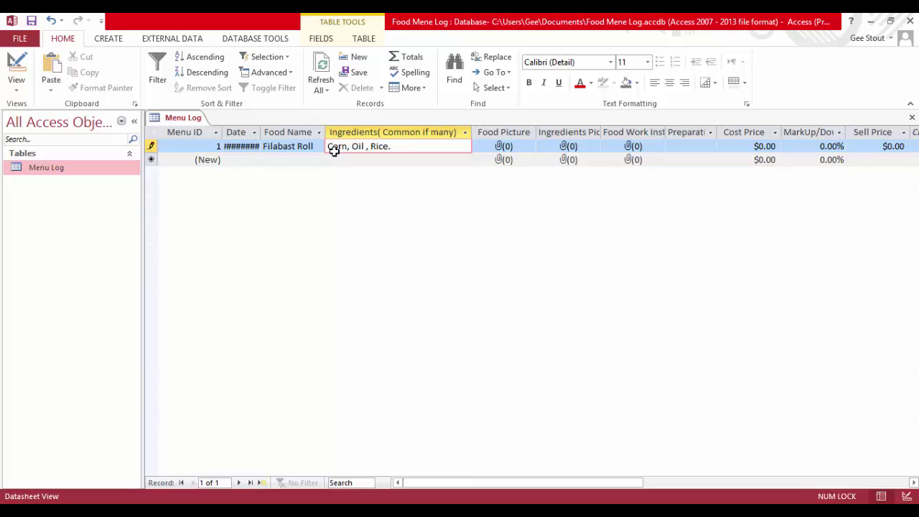
key("Tab")
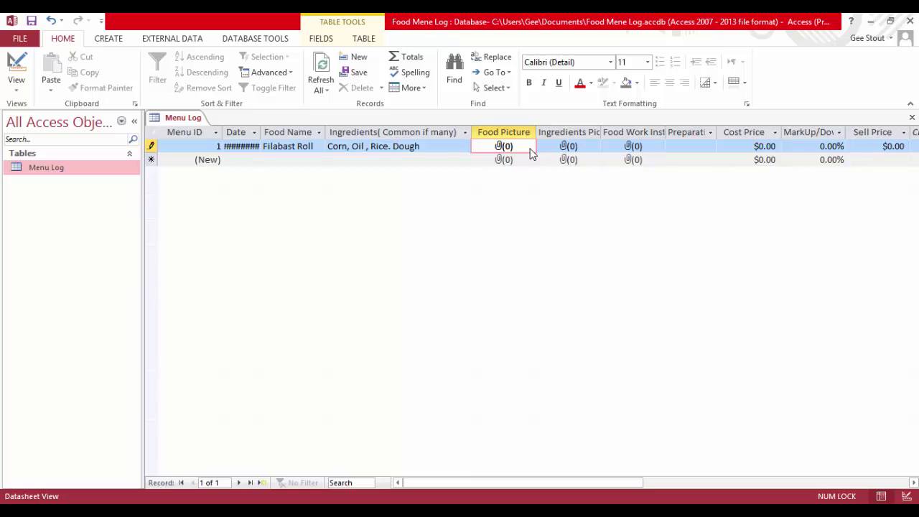
Attach the gh image file to record 1's Food Picture
double_click(530, 151)
left_click(552, 224)
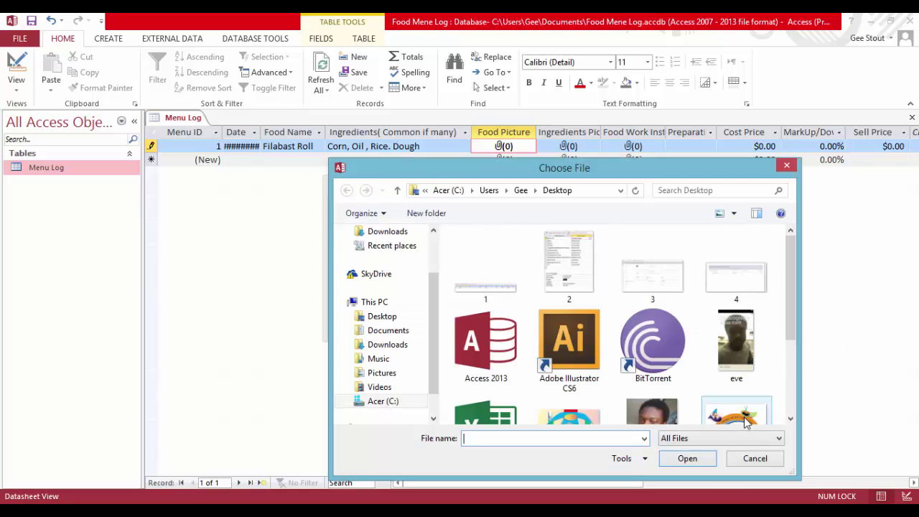
double_click(743, 418)
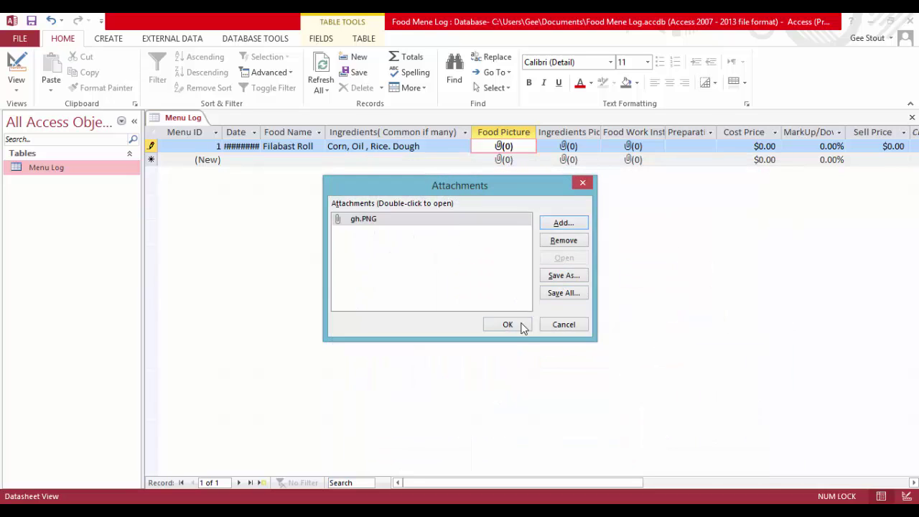
left_click(521, 326)
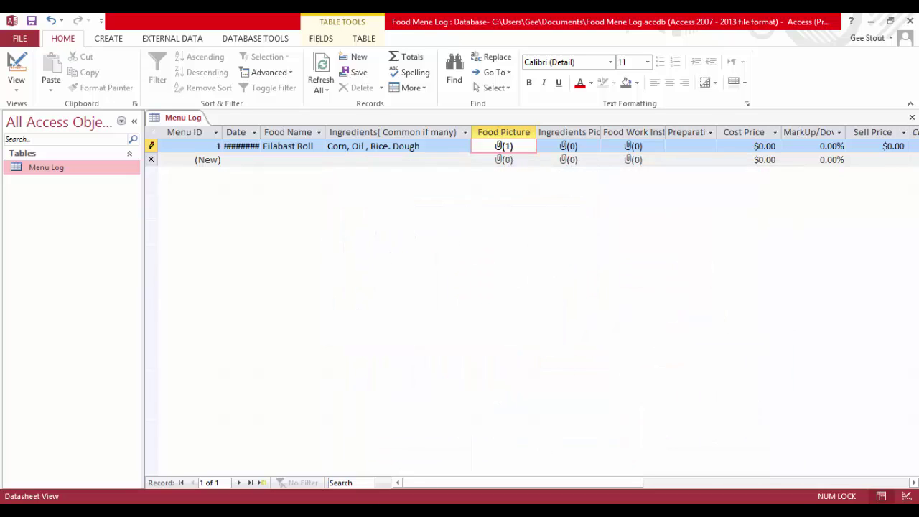
key("alt+Tab")
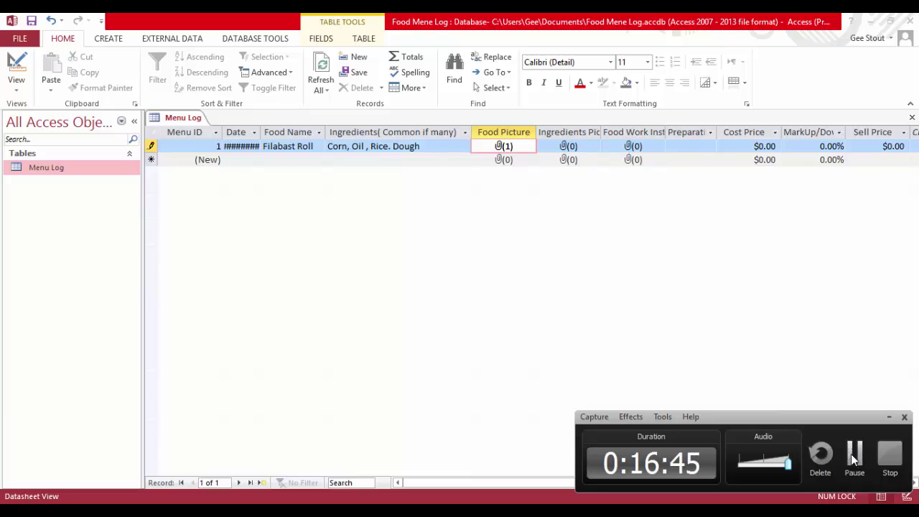
left_click(854, 459)
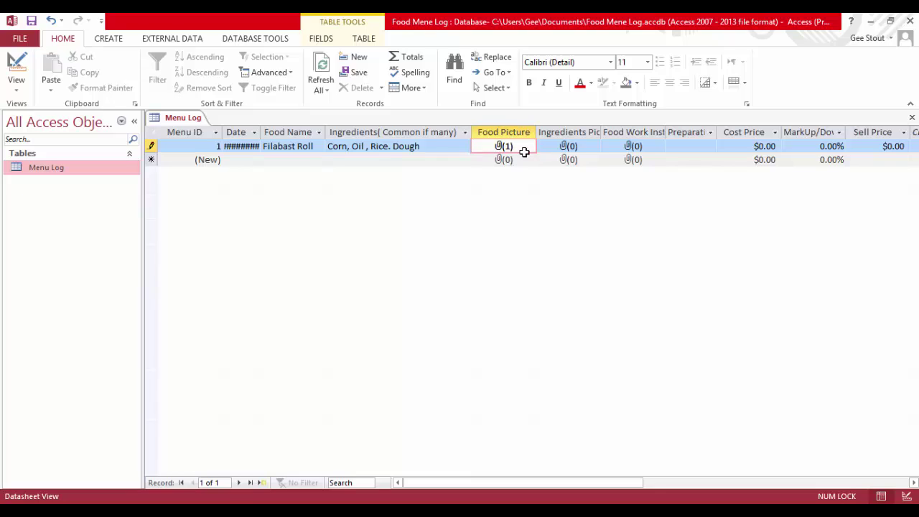
Attach fds.PNG to the Ingredients Picture field
left_click(570, 145)
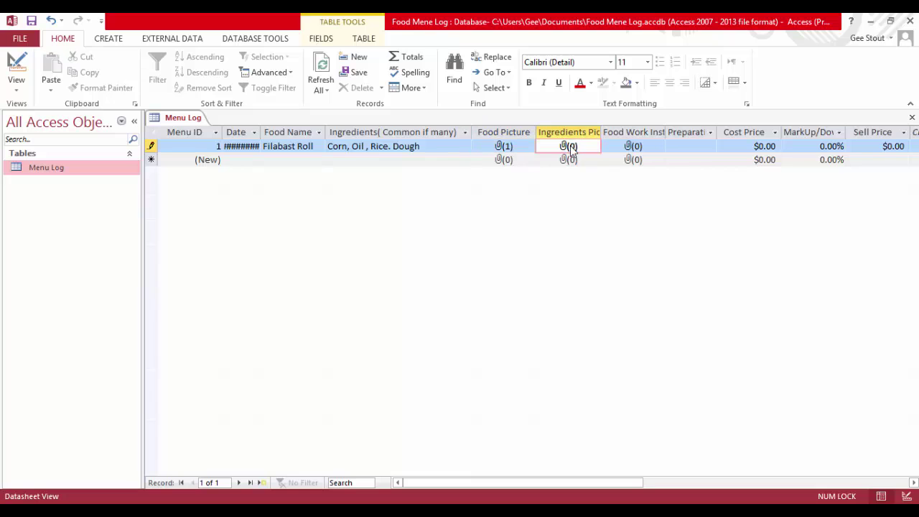
double_click(578, 152)
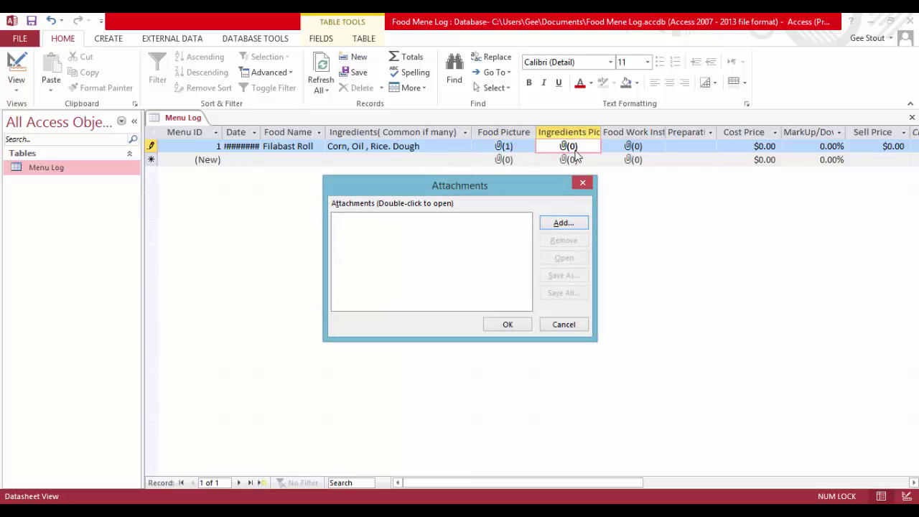
left_click(563, 224)
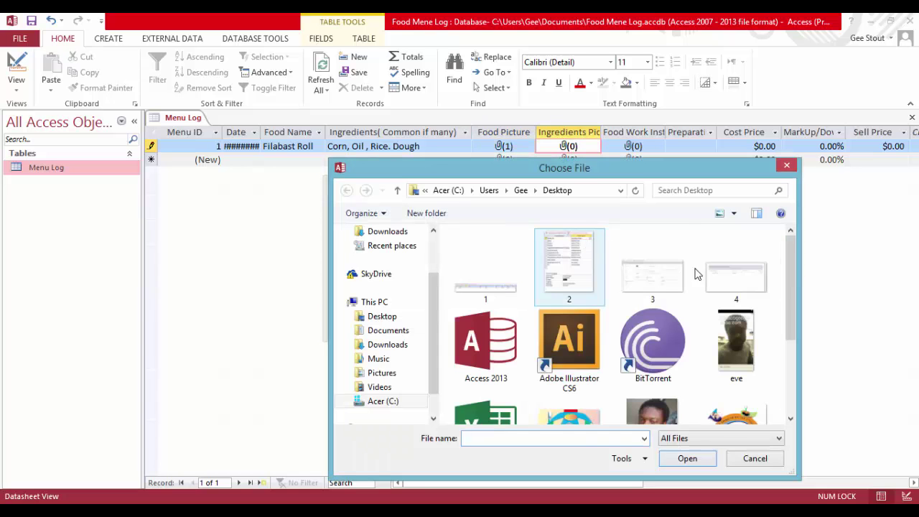
double_click(582, 415)
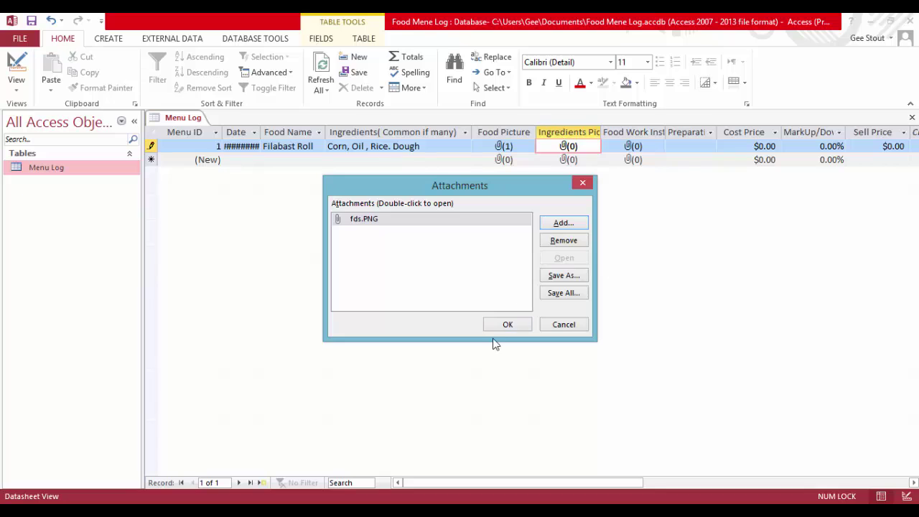
left_click(508, 324)
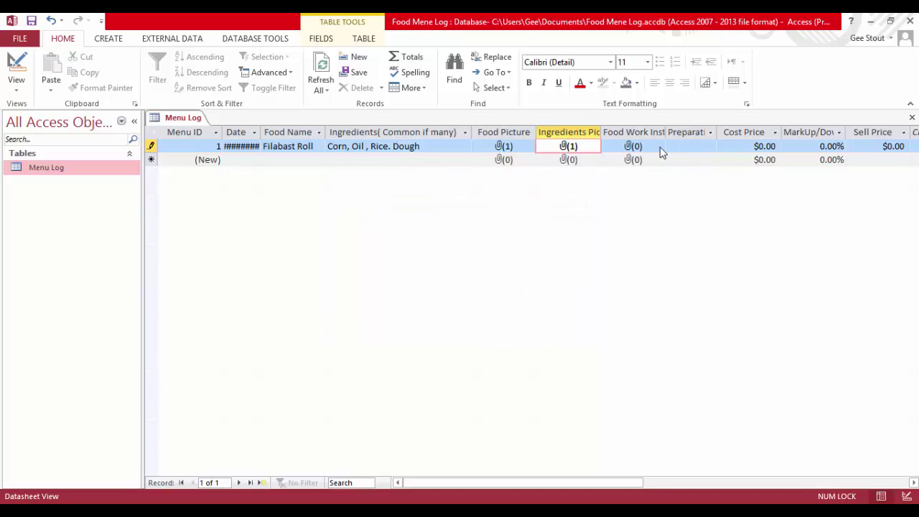
Attach 2.PNG to the Food Work Instruction field
double_click(655, 146)
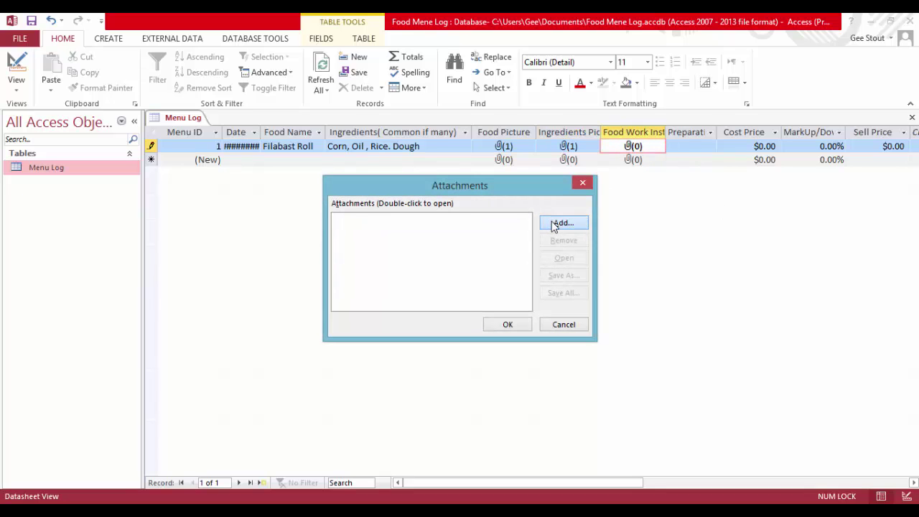
left_click(562, 223)
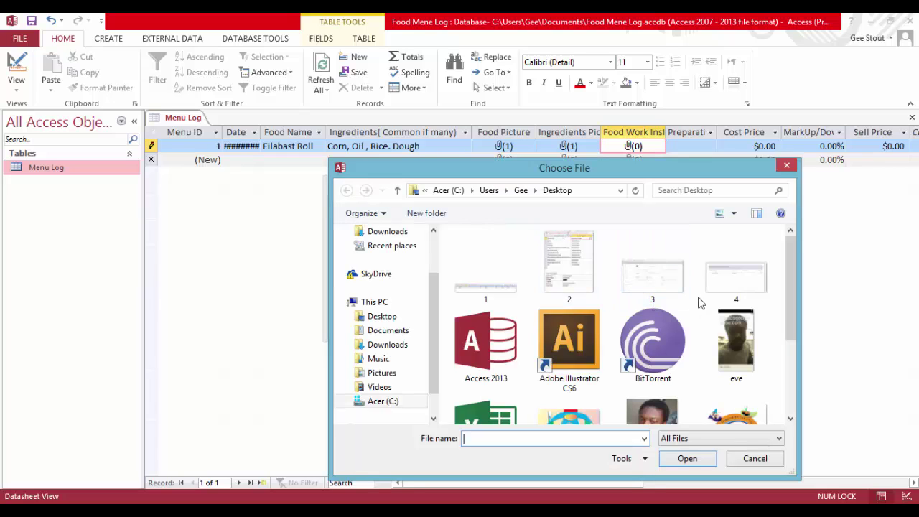
mouse_move(793, 243)
left_mouse_down()
mouse_move(798, 330)
mouse_move(796, 238)
left_mouse_up()
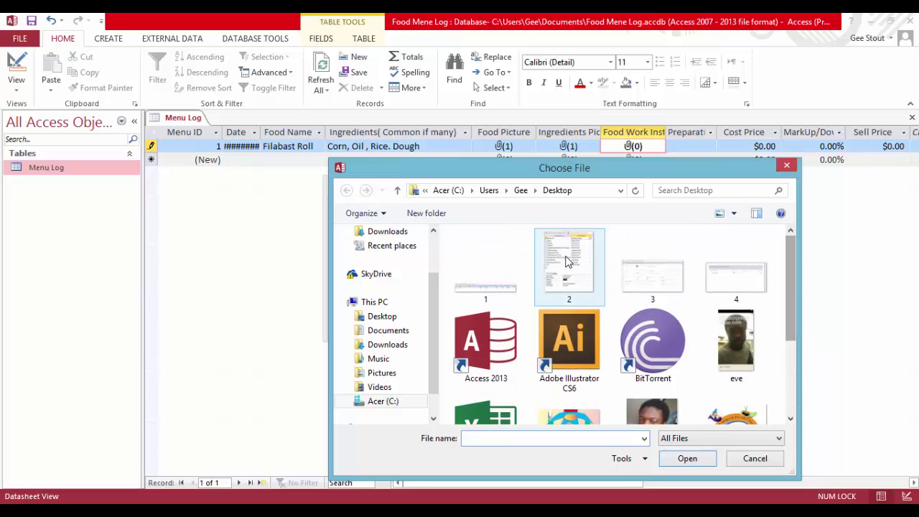
double_click(569, 262)
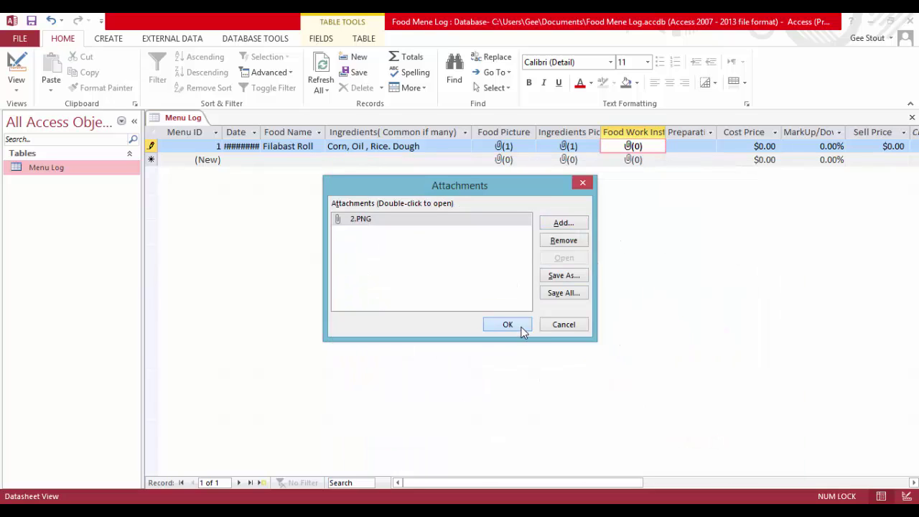
left_click(522, 326)
Set Preparation Time to 4Mins and Cost Price to $5.00
left_click(708, 147)
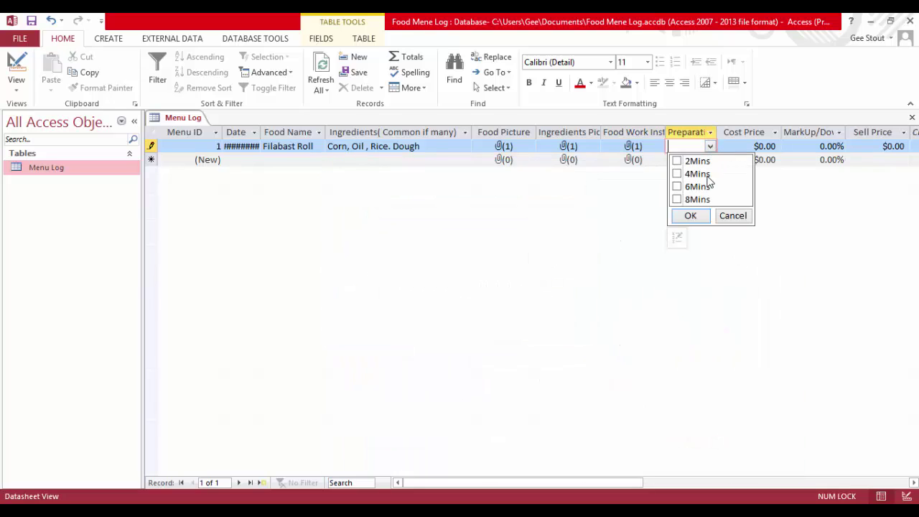
left_click(677, 175)
left_click(776, 150)
mouse_move(777, 147)
left_mouse_down()
mouse_move(748, 147)
mouse_move(770, 148)
mouse_move(760, 147)
left_mouse_up()
type("5")
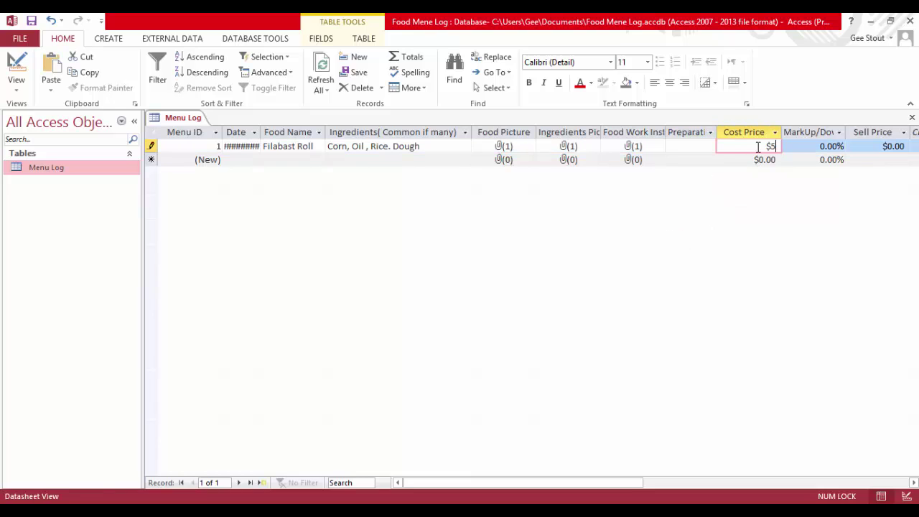
key("Tab")
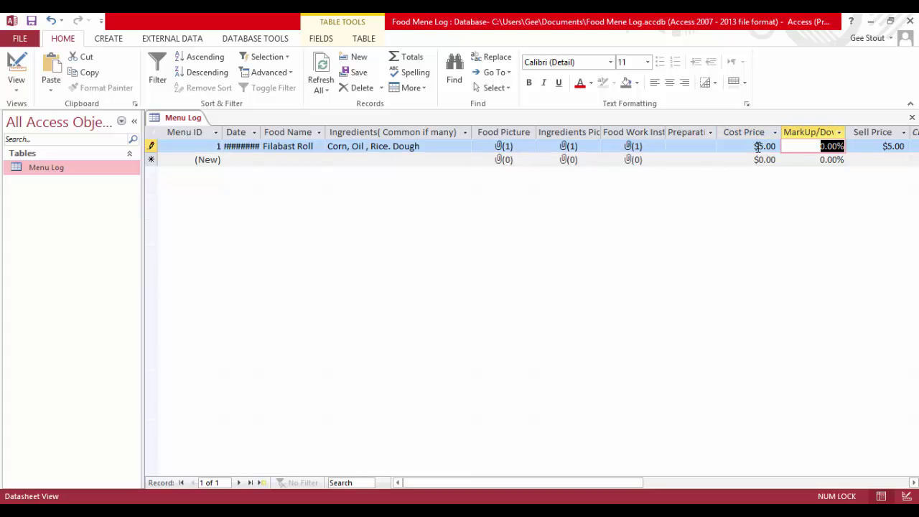
Enter a 2% markup so Sell Price calculates $5.10, and autofit the Date column
type("2")
key("Tab")
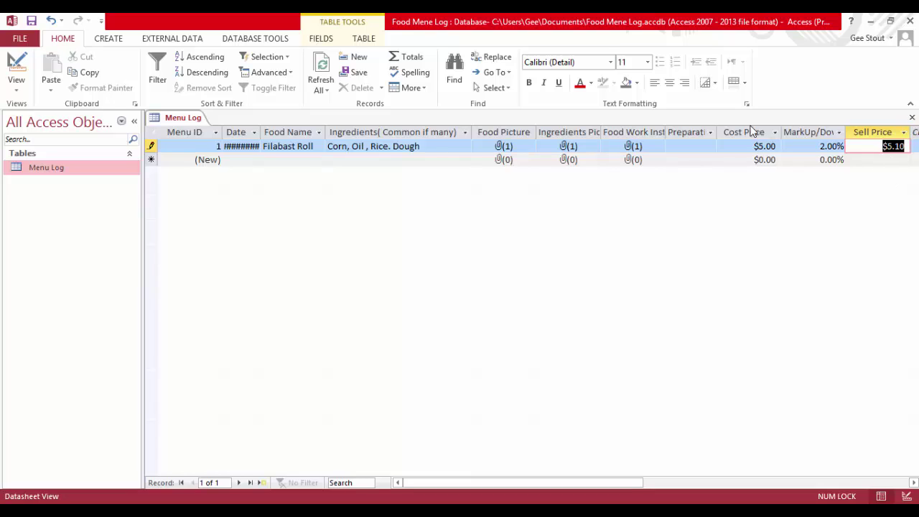
double_click(262, 130)
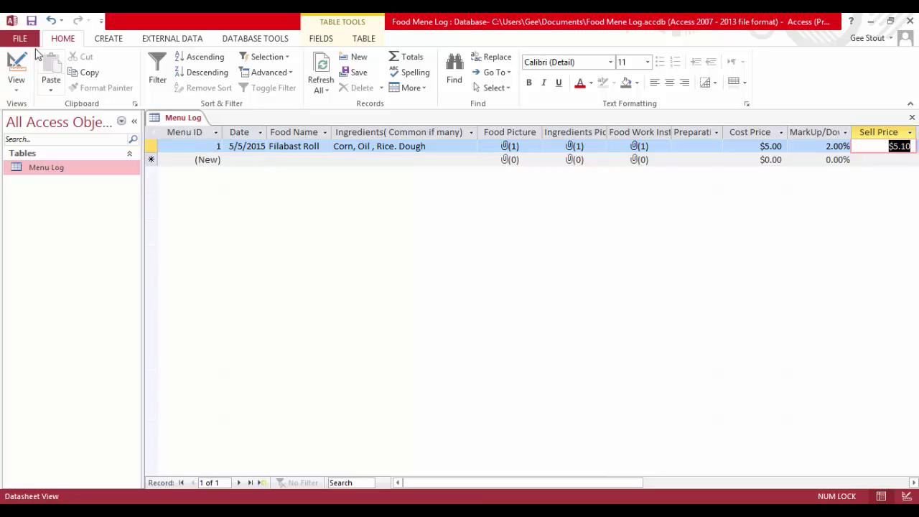
Set the Menu ID Format property to '1001' in Design View and save
left_click(13, 63)
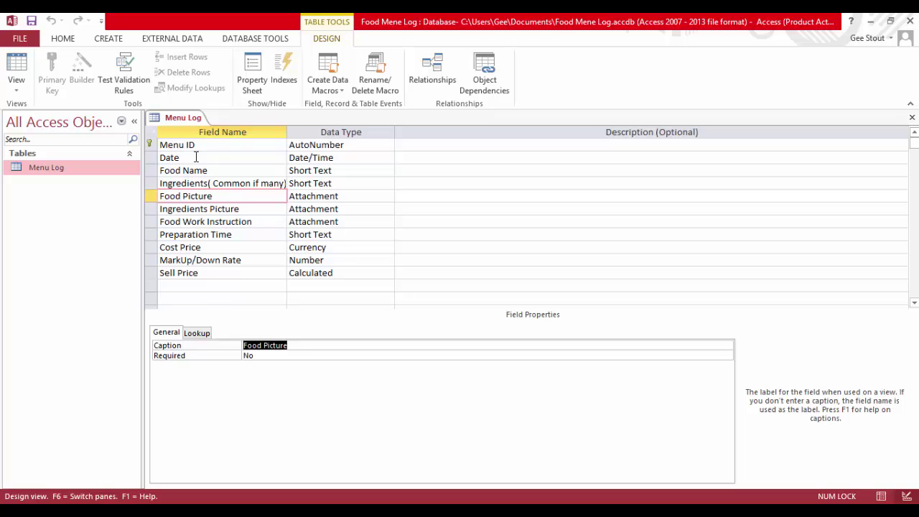
left_click(209, 147)
left_click(338, 145)
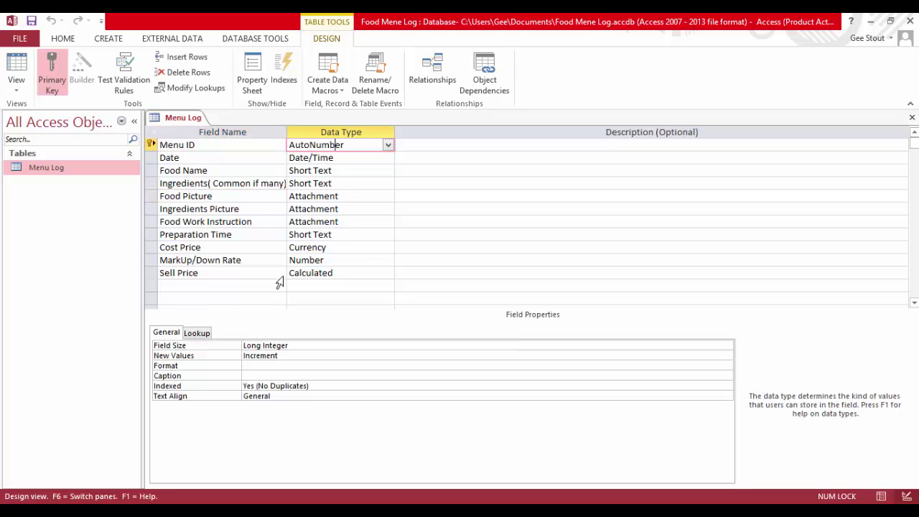
left_click(257, 373)
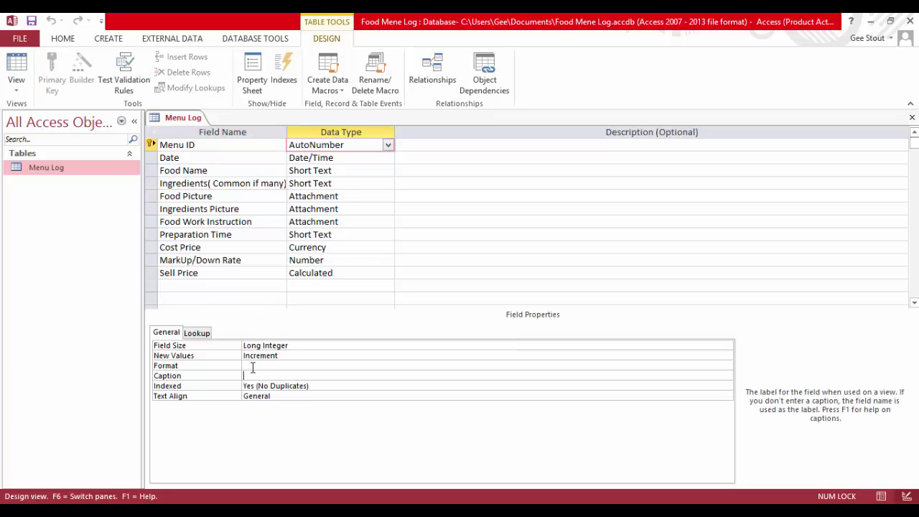
left_click(252, 367)
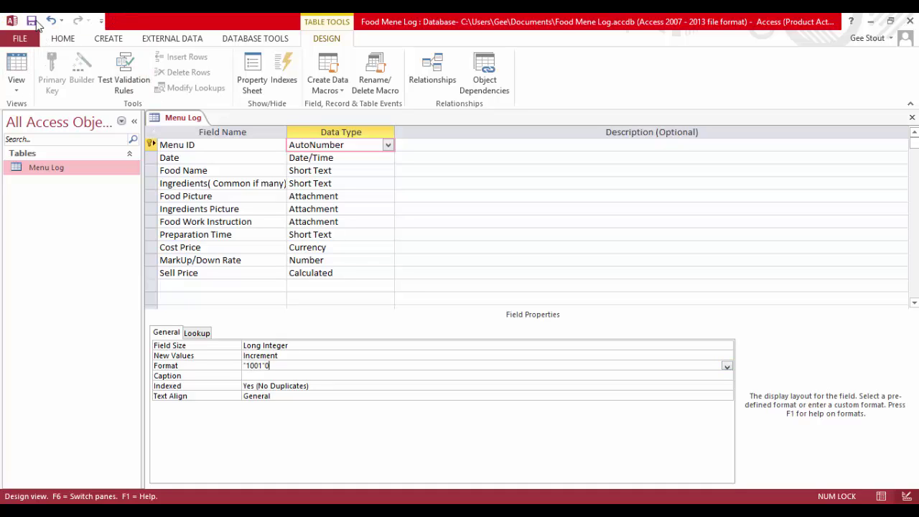
left_click(30, 20)
Re-edit the Menu ID format, save, and return to the datasheet showing ID 1001
left_click(17, 66)
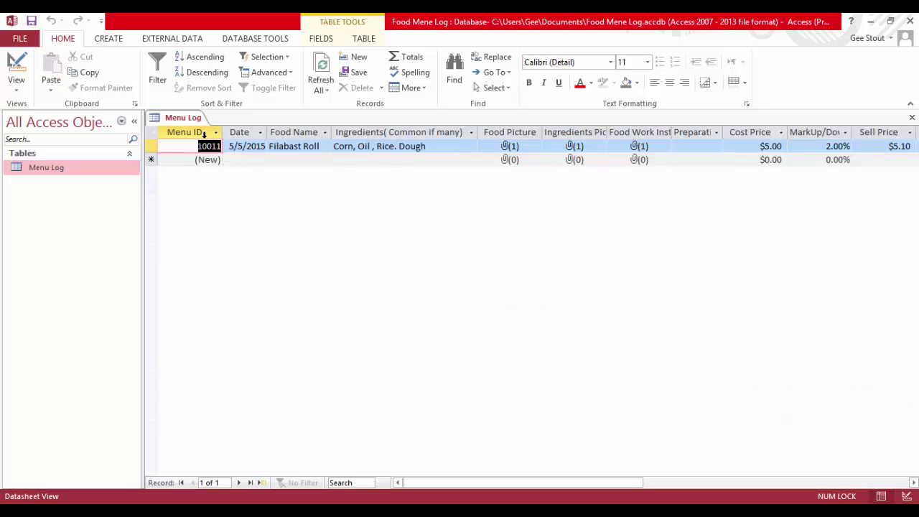
left_click(15, 66)
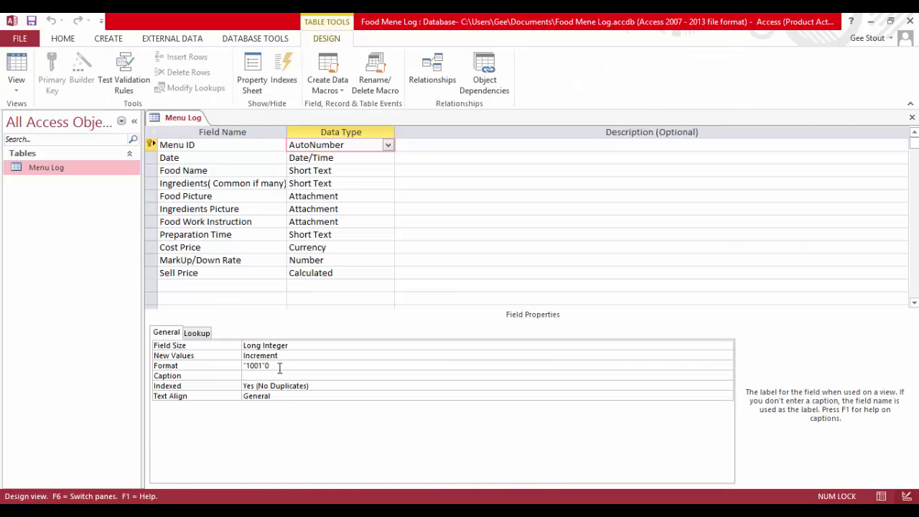
left_click(279, 368)
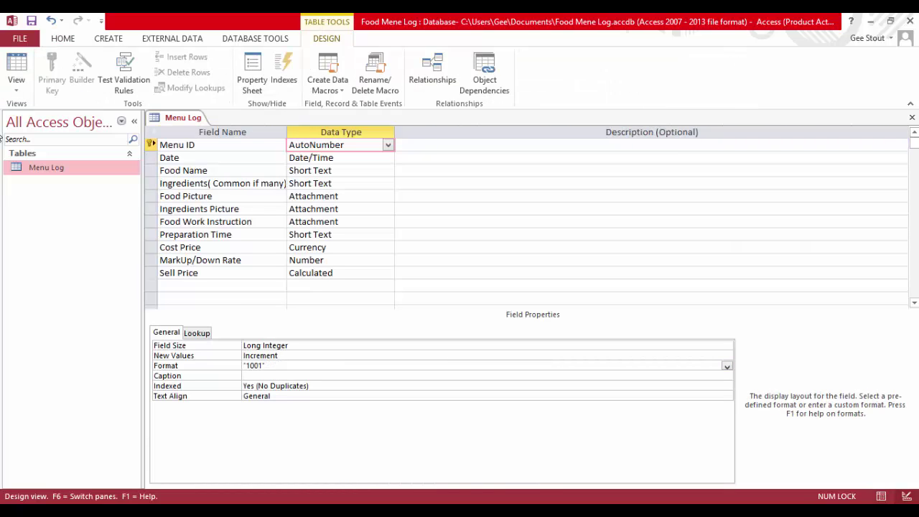
left_click(16, 69)
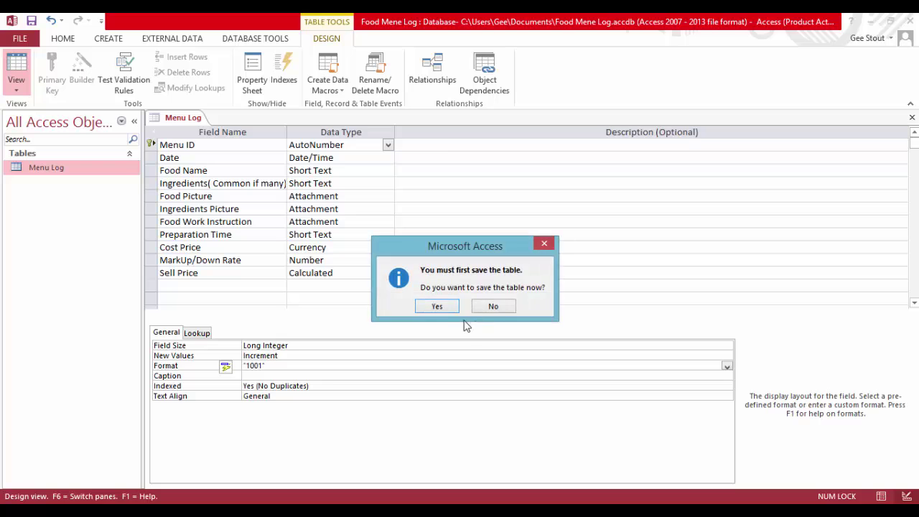
left_click(440, 305)
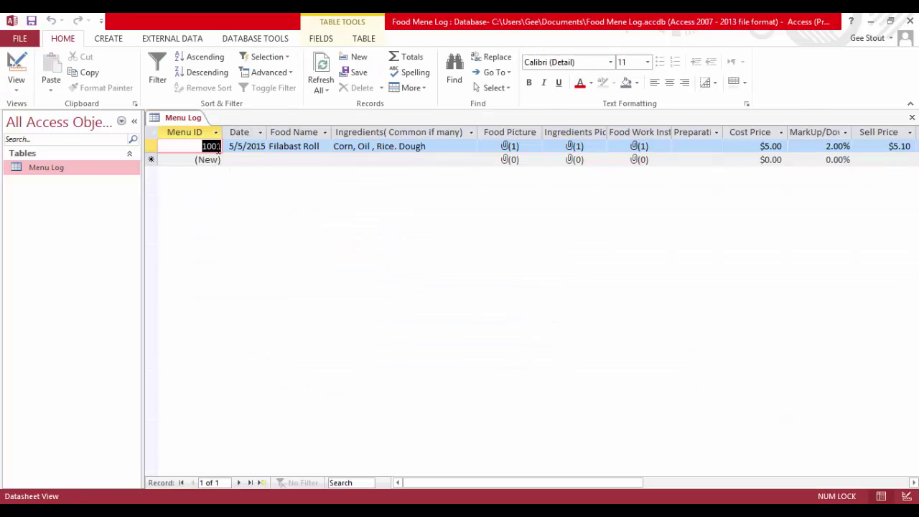
left_click(253, 160)
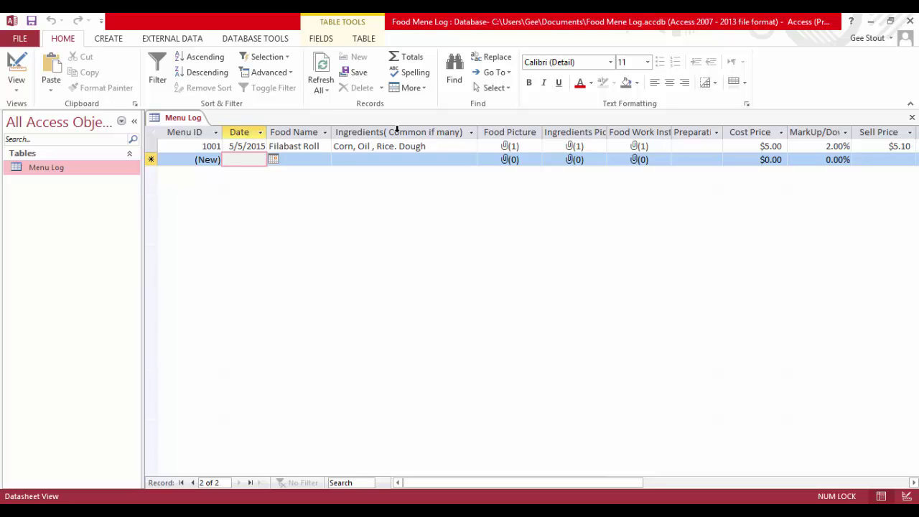
Generate a quick form from the Menu Log table and view it in Form View showing record 1001
left_click(109, 40)
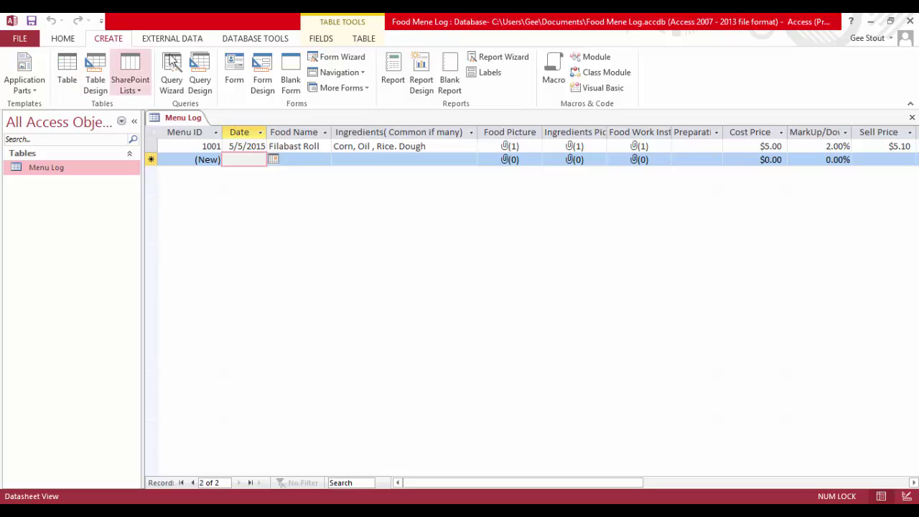
left_click(232, 68)
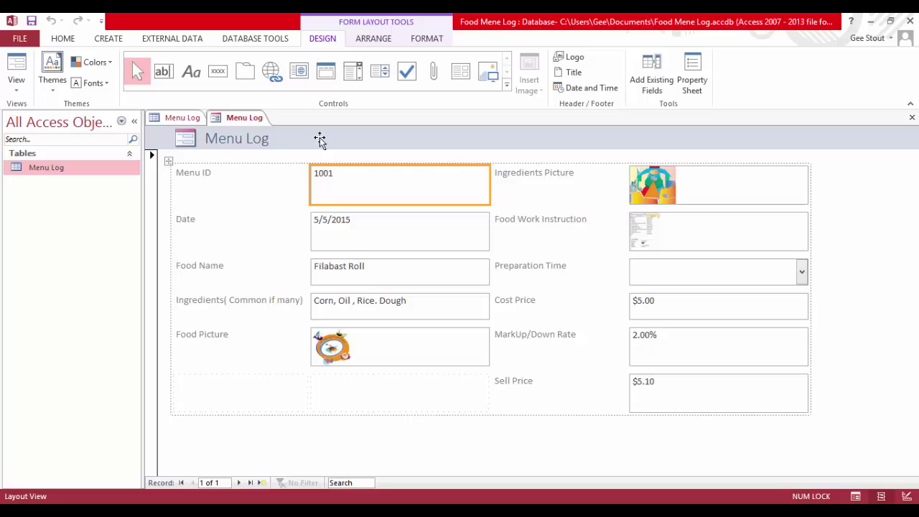
left_click(870, 225)
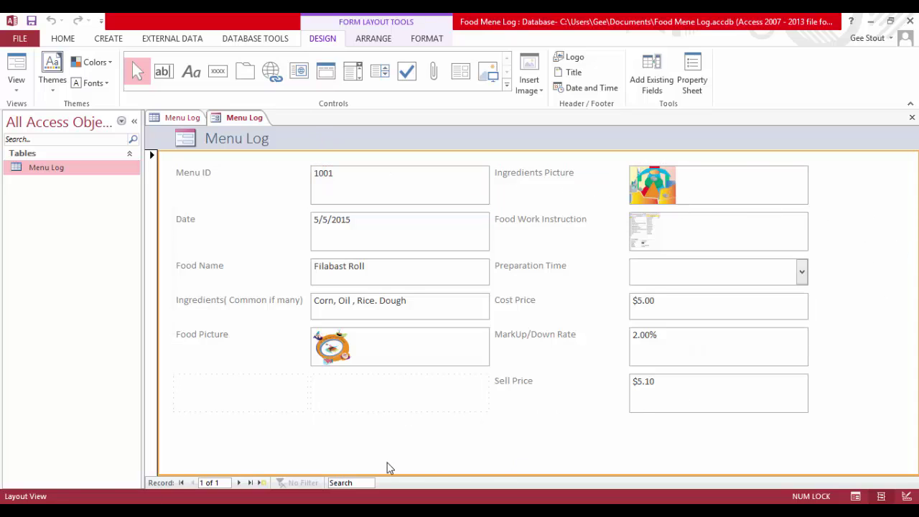
left_click(16, 68)
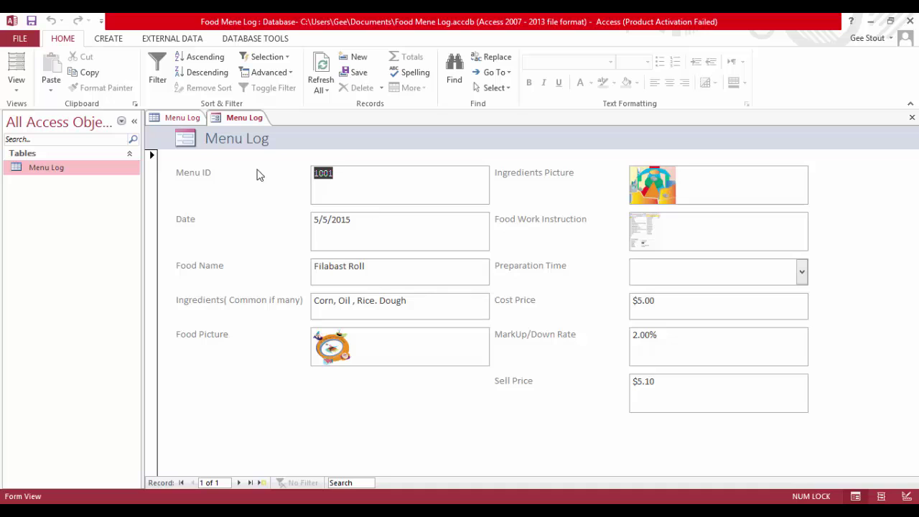
left_click(181, 119)
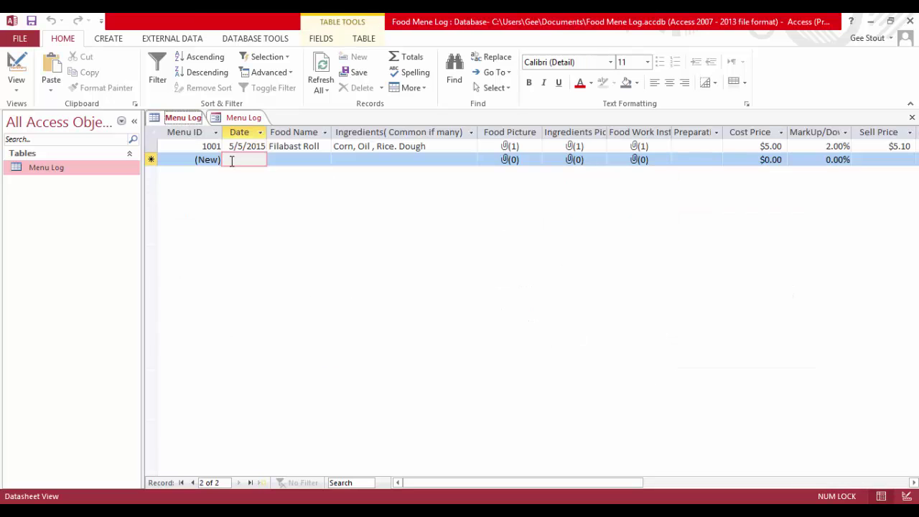
left_click(238, 118)
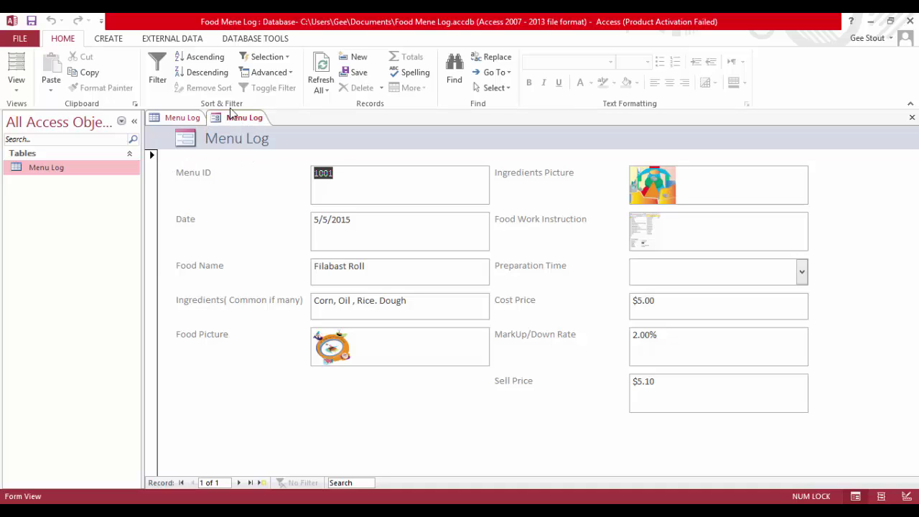
Close all objects, saving the new form as 'Menu Log Form', and reopen the Menu Log table
right_click(236, 120)
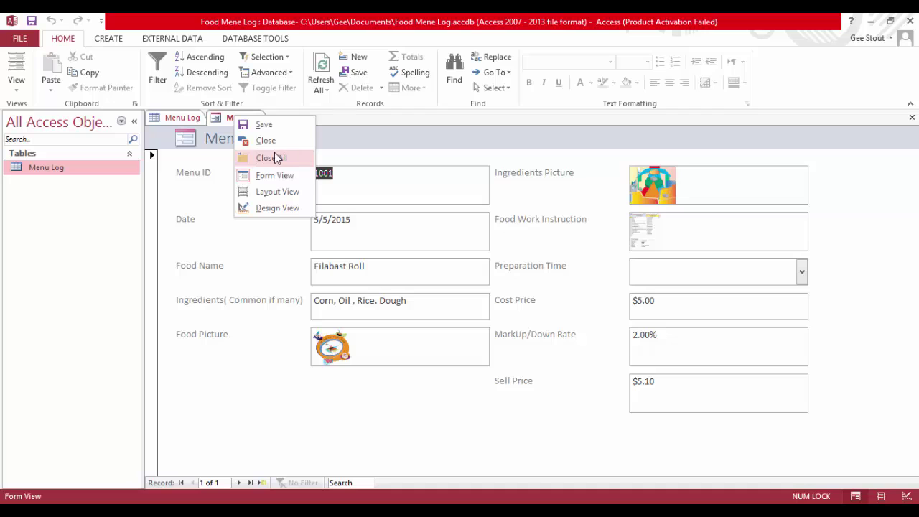
left_click(275, 158)
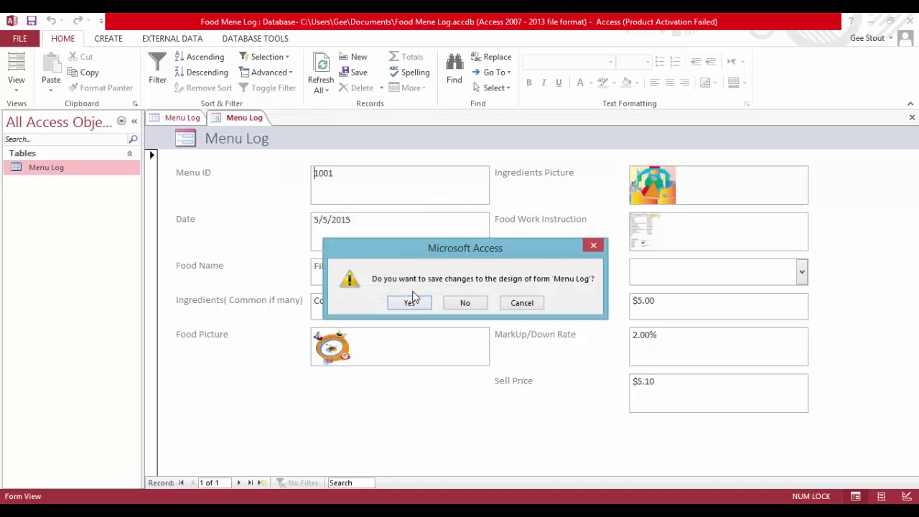
left_click(414, 302)
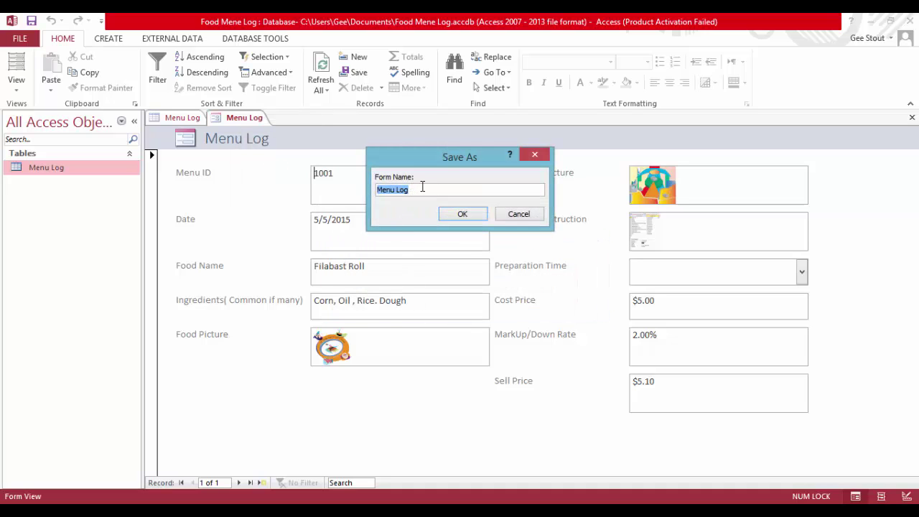
left_click(423, 187)
key("Return")
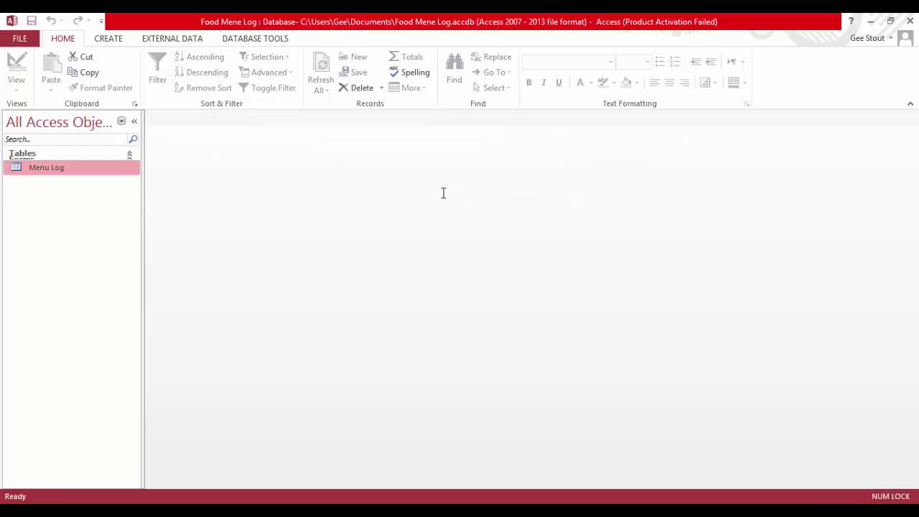
double_click(53, 170)
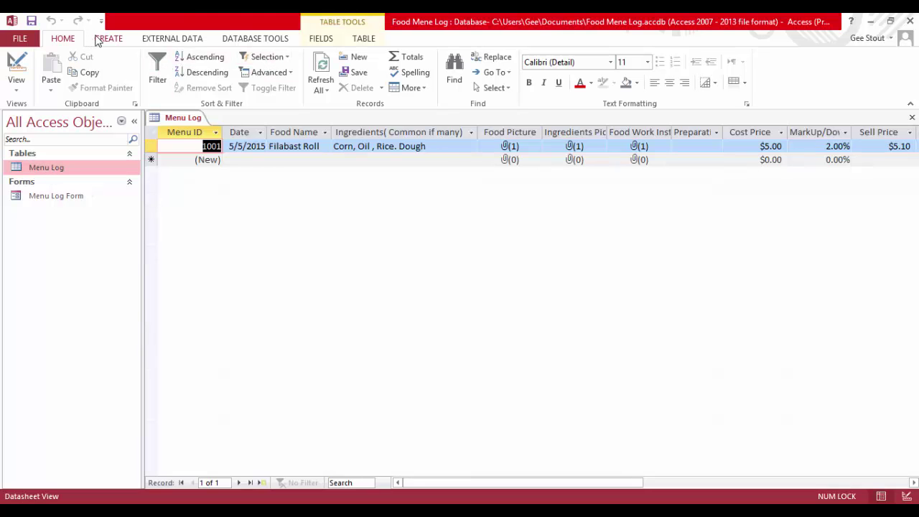
Start the Report Wizard and add the Menu ID, Food Name and Food Picture fields
left_click(101, 40)
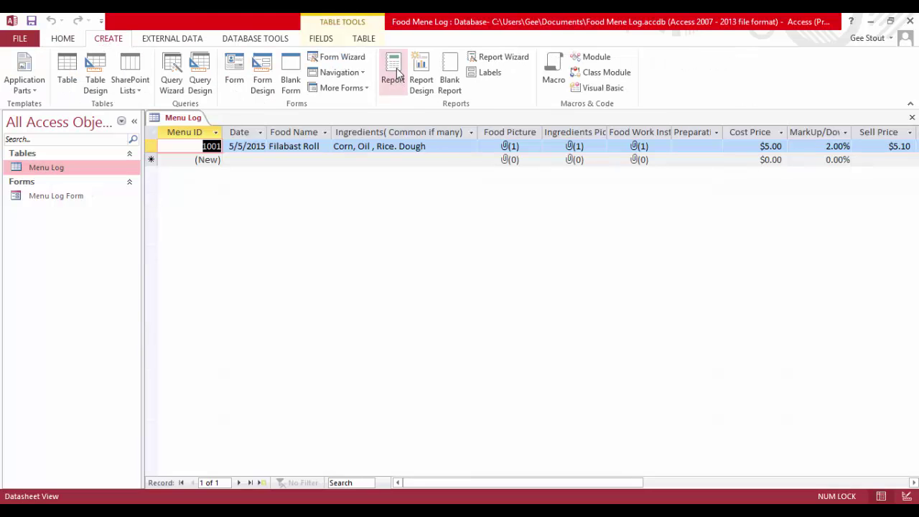
left_click(498, 57)
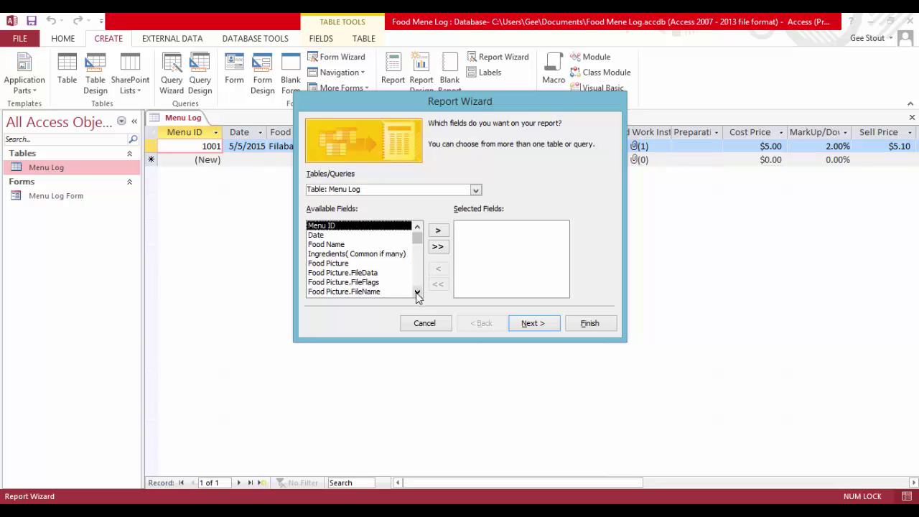
double_click(323, 227)
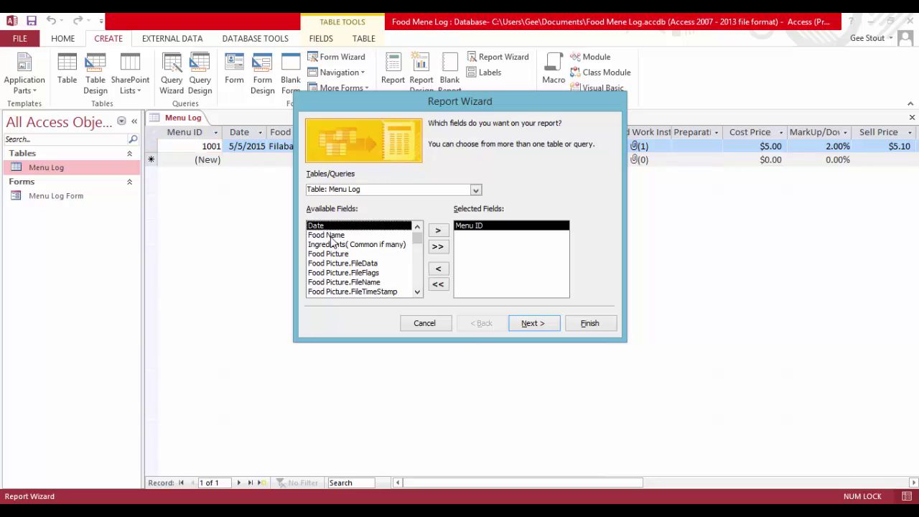
double_click(329, 235)
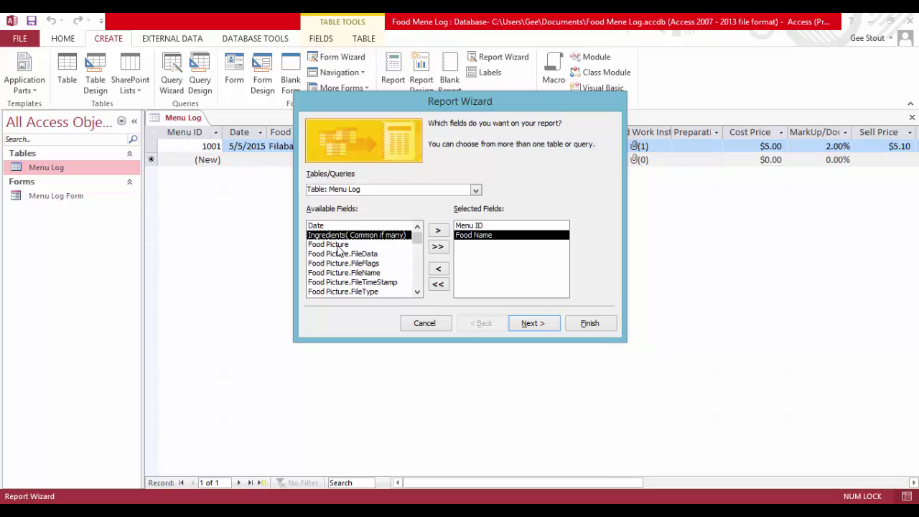
double_click(337, 244)
Add Sell Price to the selected fields and finish the report with default settings
left_click(417, 291)
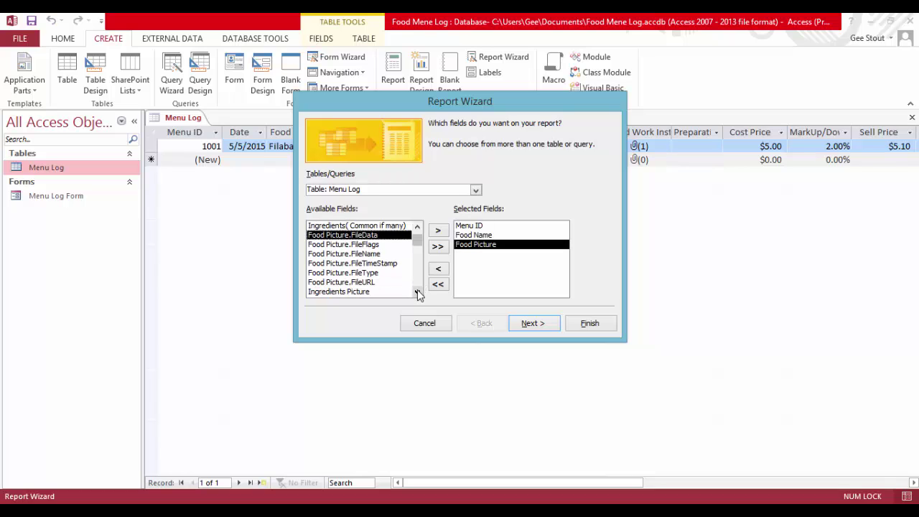
left_click(417, 291)
left_click(417, 292)
left_click(417, 291)
left_click(417, 291)
left_click(417, 292)
left_click(417, 292)
left_click(417, 291)
left_click(417, 292)
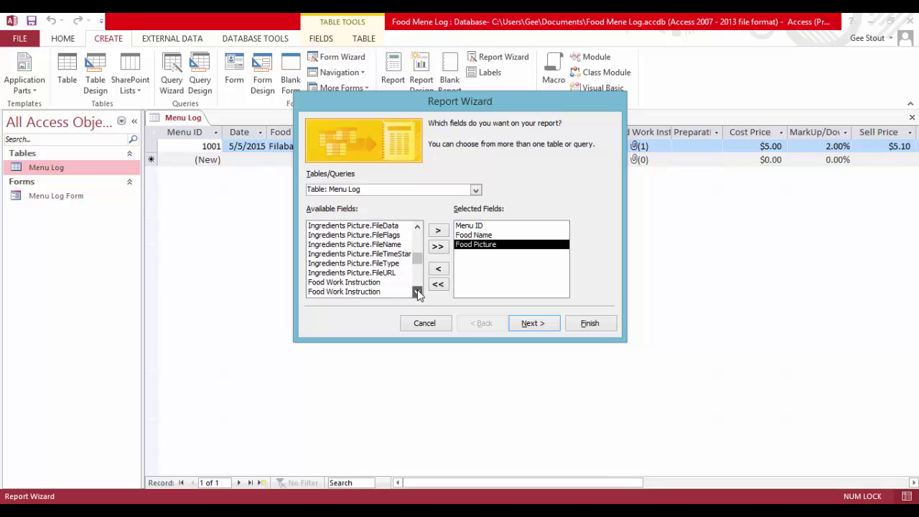
left_click(417, 291)
left_click(417, 292)
left_click(417, 291)
left_click(417, 291)
left_click(418, 292)
left_click(417, 292)
left_click(417, 292)
left_click(417, 291)
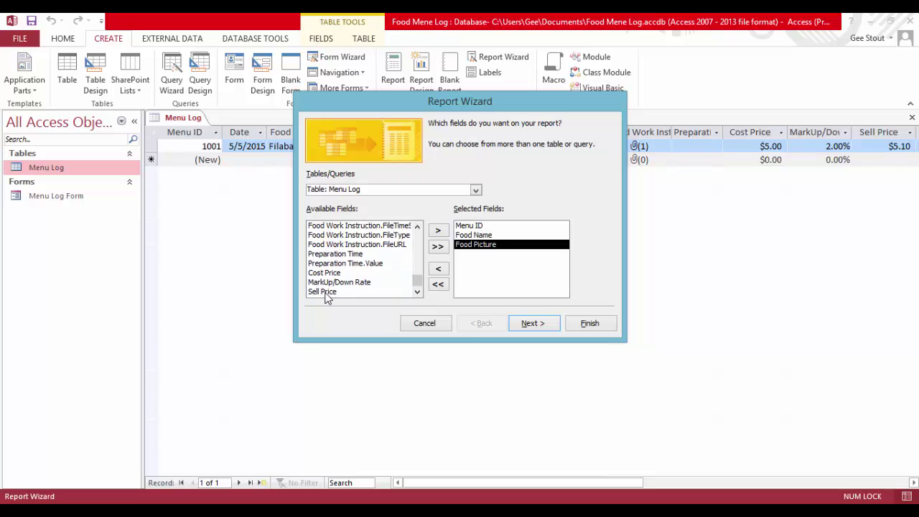
double_click(325, 291)
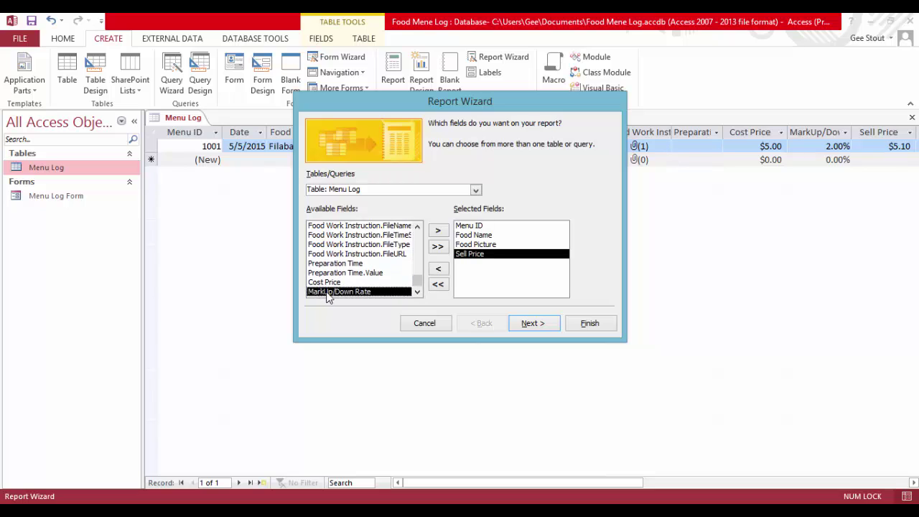
left_click(588, 324)
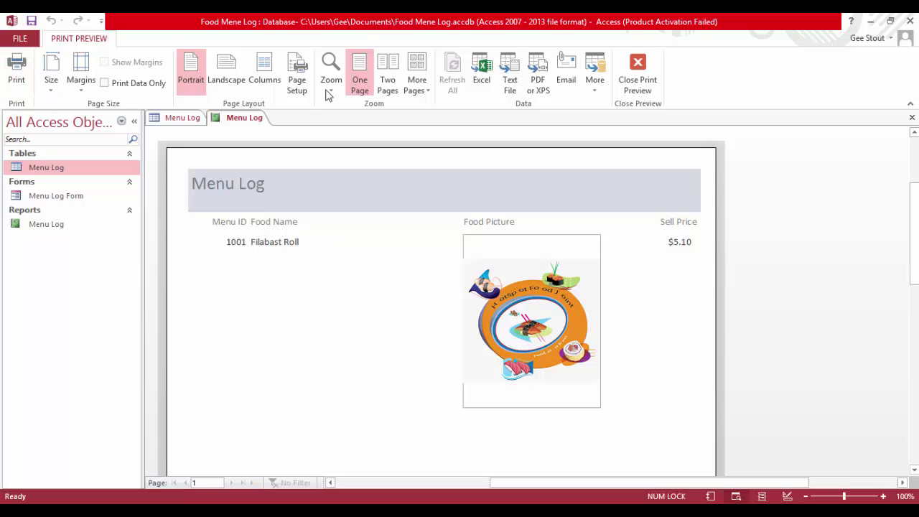
Leave print preview and delete the date and 'Page 1 of 1' boxes in Layout View
left_click(642, 69)
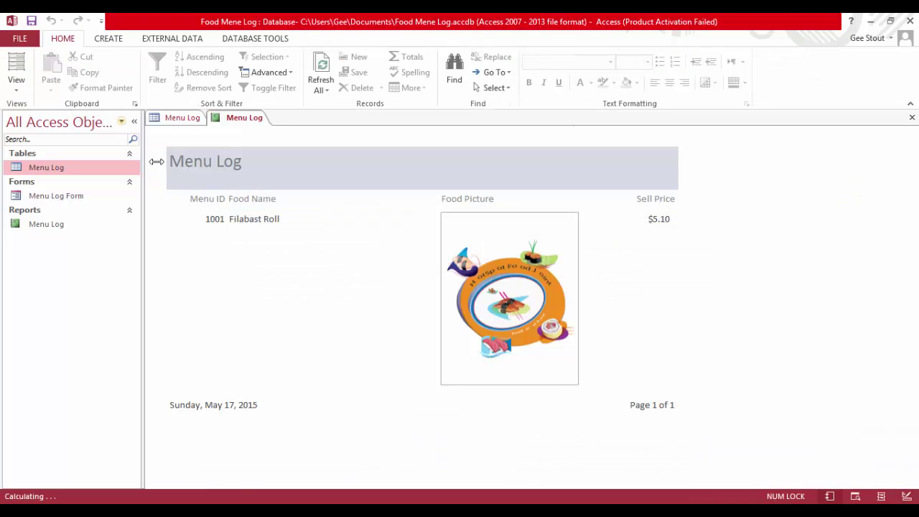
left_click(16, 66)
left_click(207, 409)
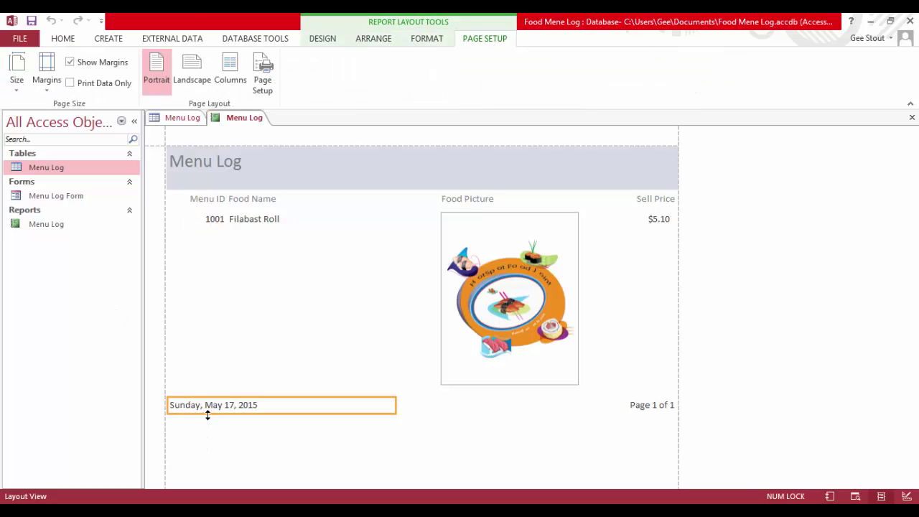
key("Delete")
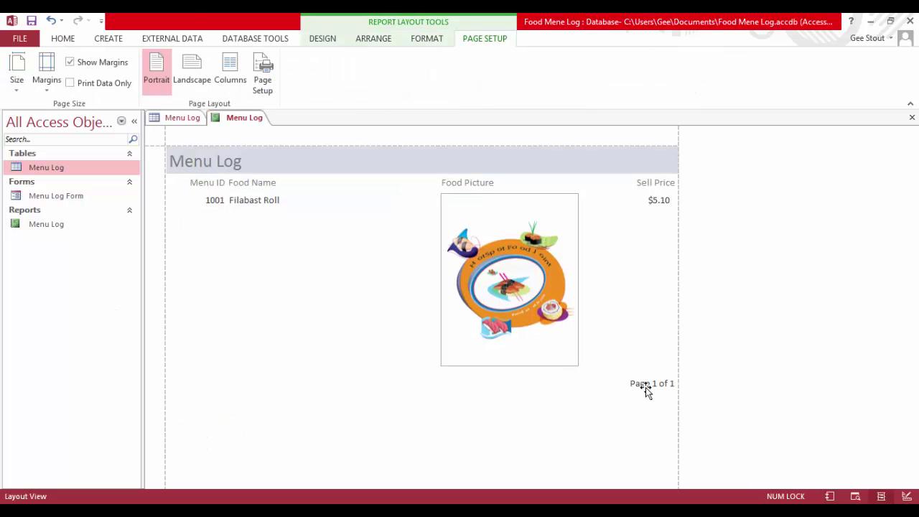
left_click(645, 387)
key("Delete")
left_click(221, 167)
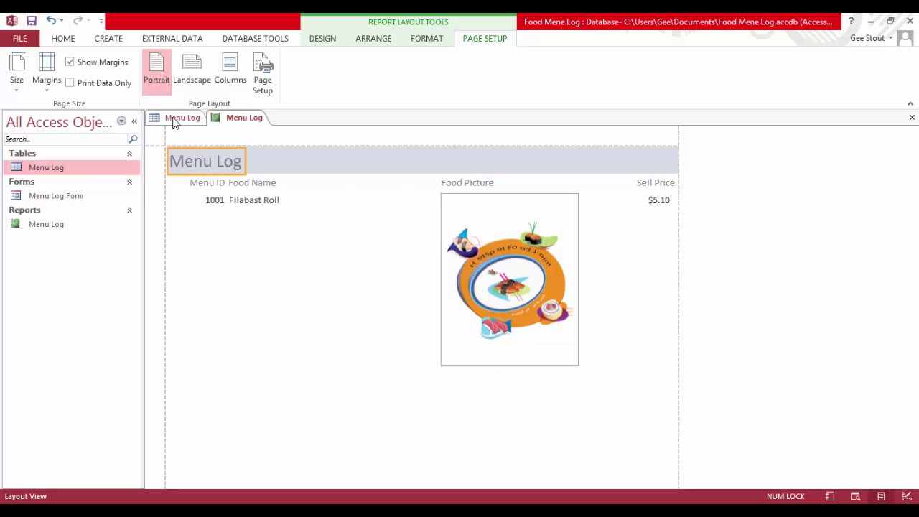
Close all open objects, saving the report design changes
right_click(239, 118)
left_click(273, 156)
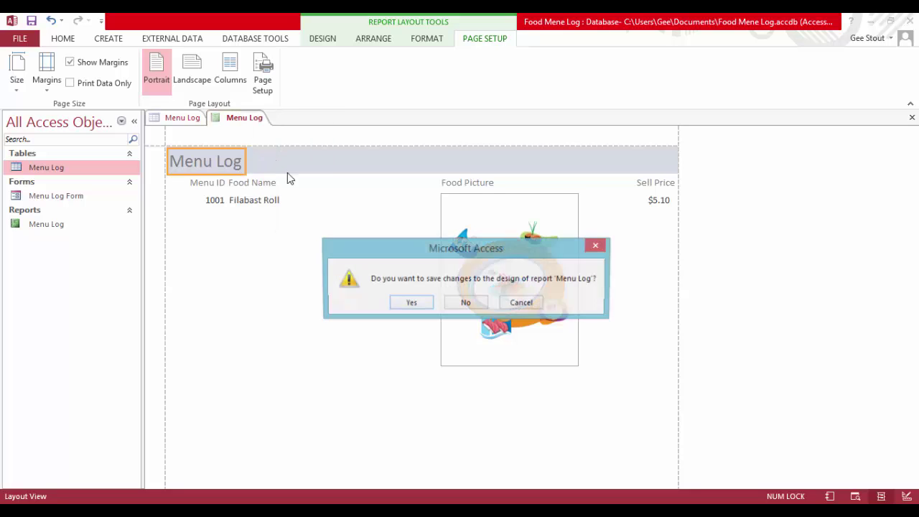
left_click(408, 301)
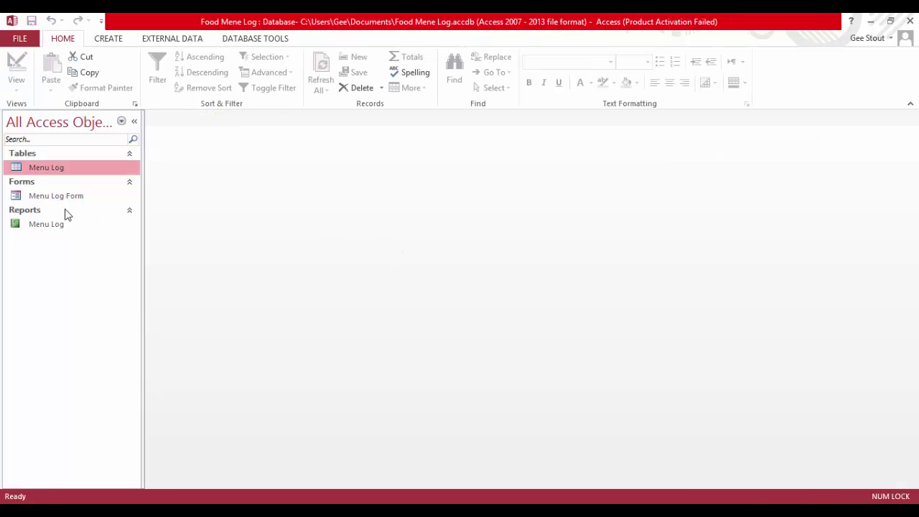
left_click(58, 223)
Rename the Menu Log report to 'Menu Log Report' in the navigation pane
right_click(58, 223)
left_click(98, 297)
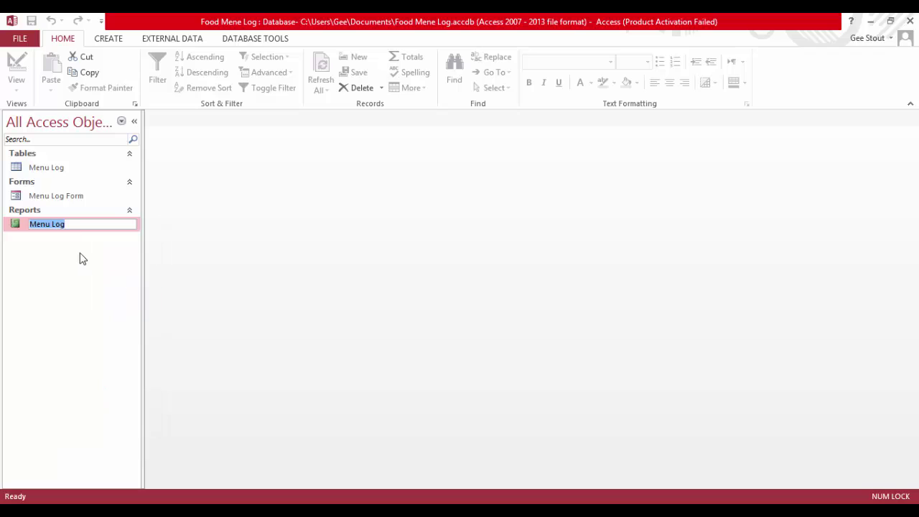
left_click(83, 226)
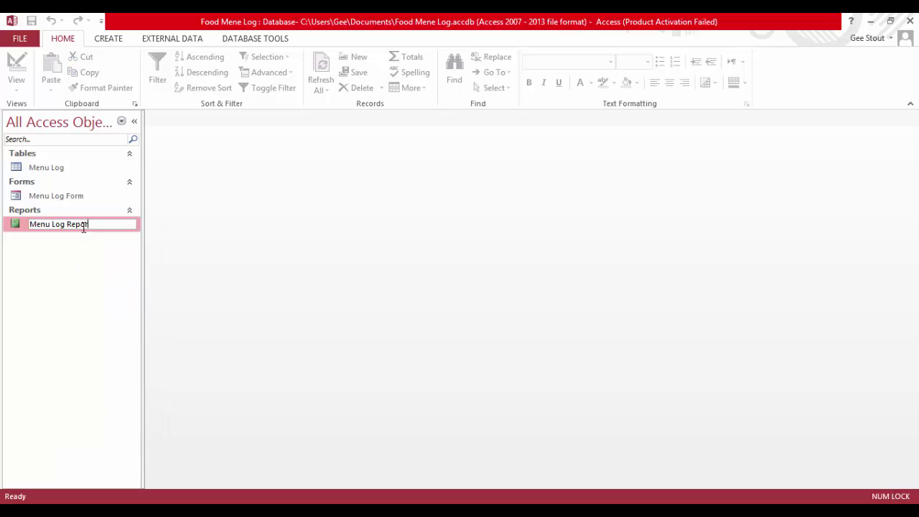
key("Return")
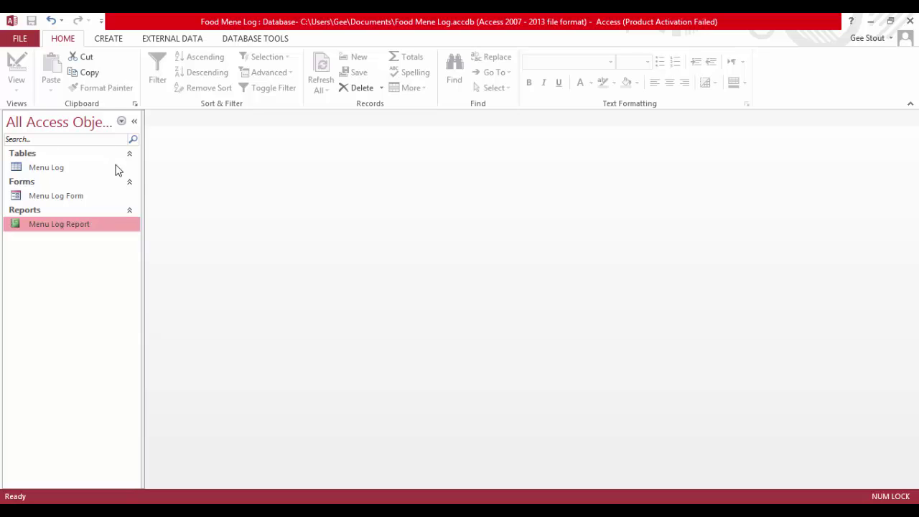
left_click(108, 40)
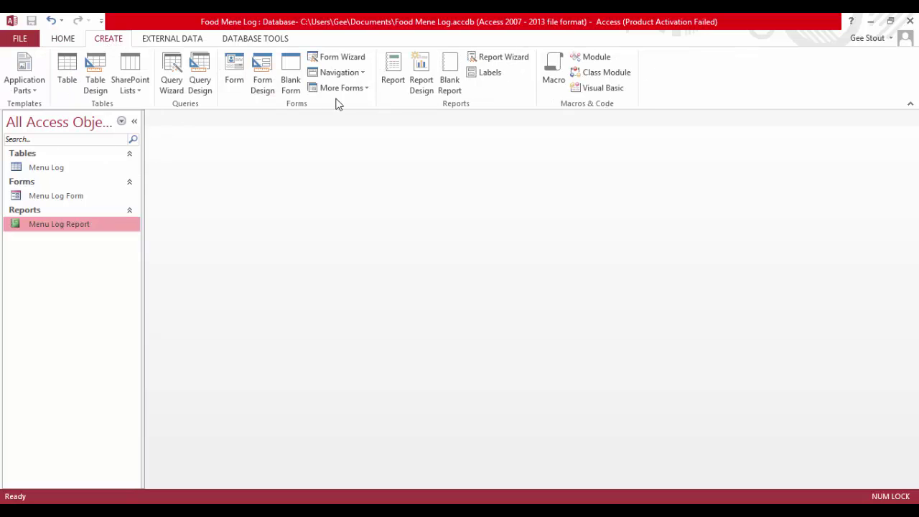
Create a Horizontal Tabs and Vertical Tabs, Left navigation form titled 'User Interface'
left_click(363, 73)
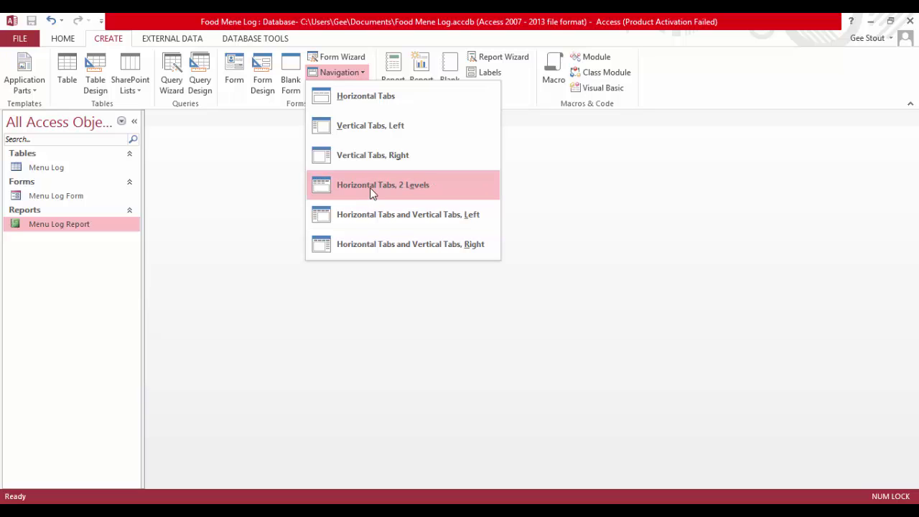
left_click(374, 214)
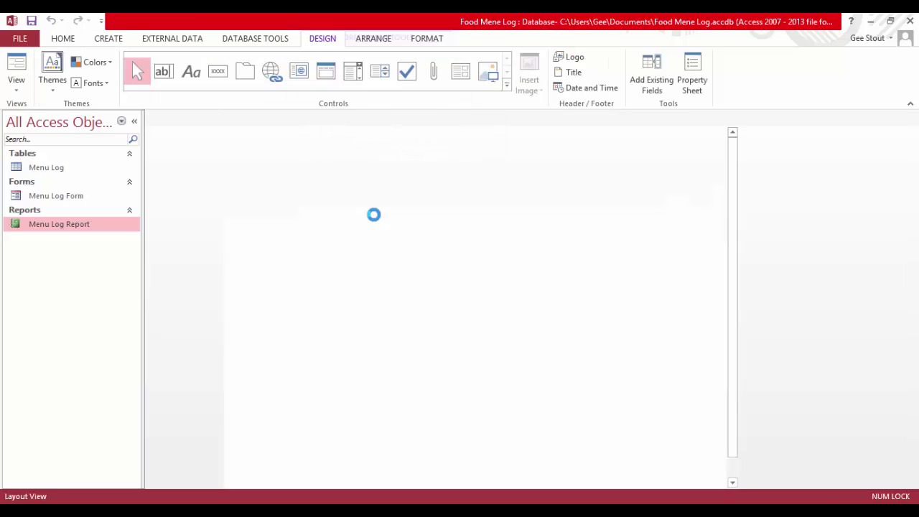
double_click(273, 138)
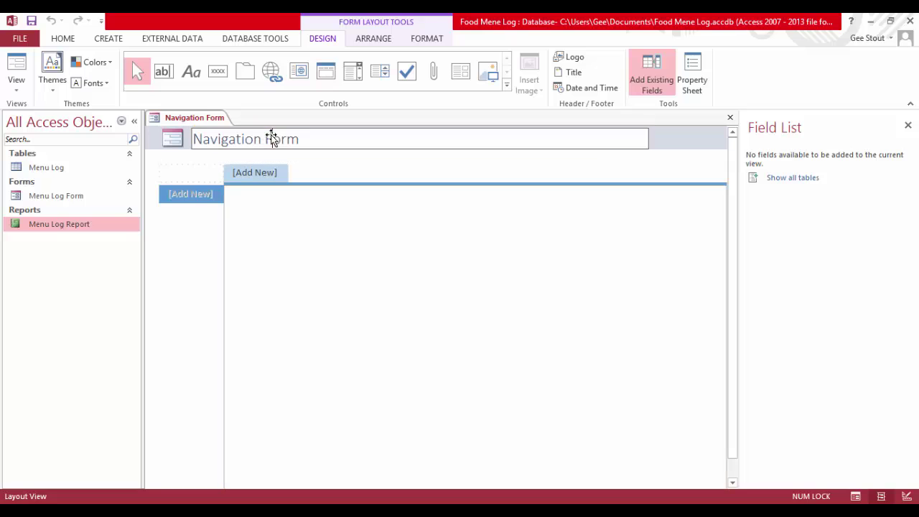
left_click_drag(299, 138, 166, 145)
type("Use")
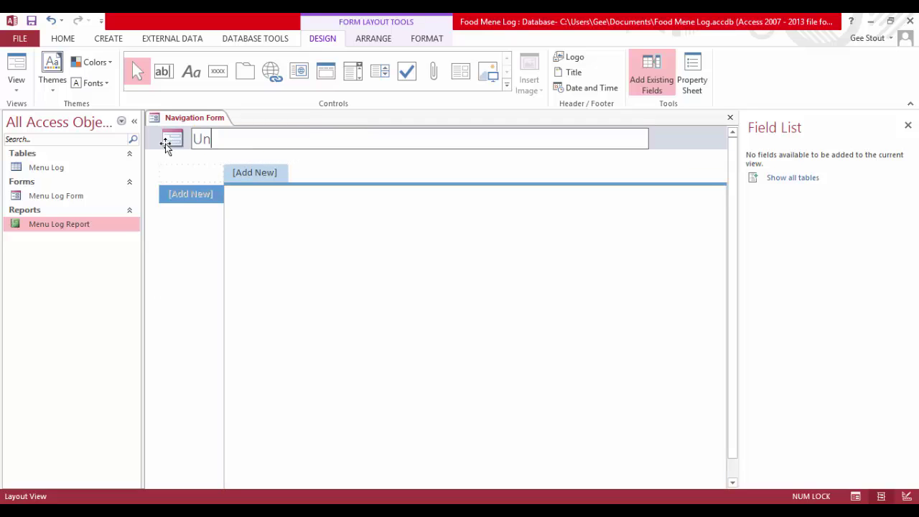
type("r Interface")
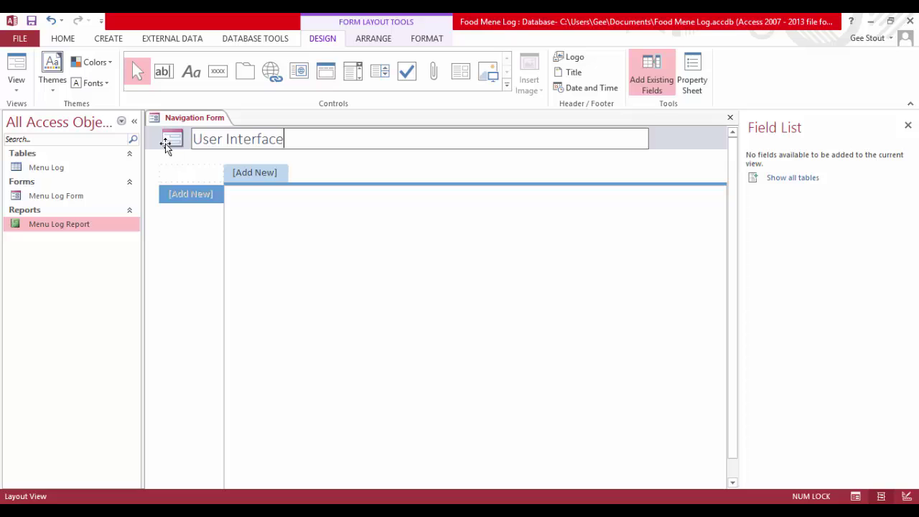
key("Return")
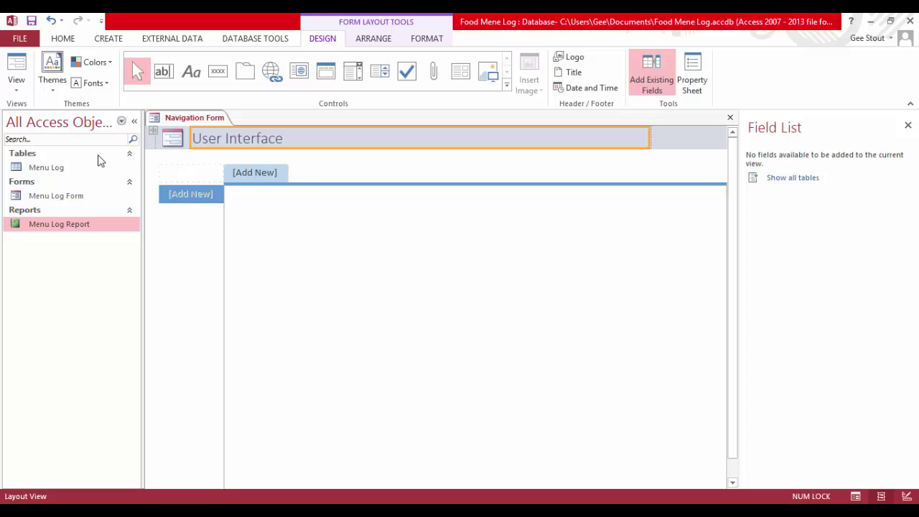
Add Menu Log Form and Menu Log Report as the navigation form's top tabs
left_click(191, 194)
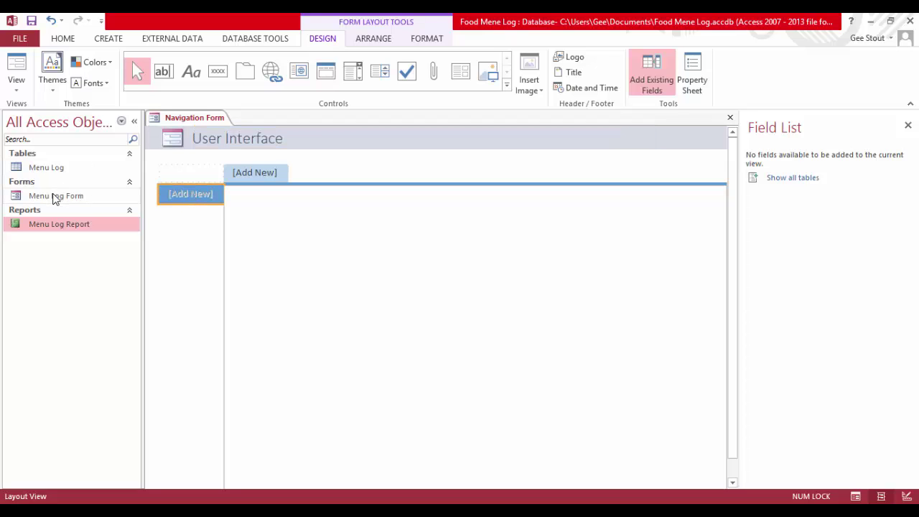
left_click_drag(55, 195, 258, 179)
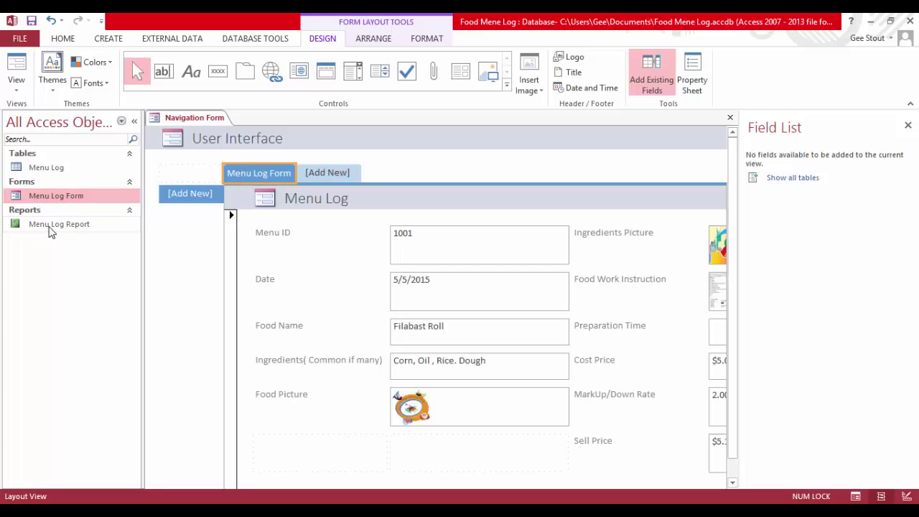
left_click_drag(301, 182, 310, 174)
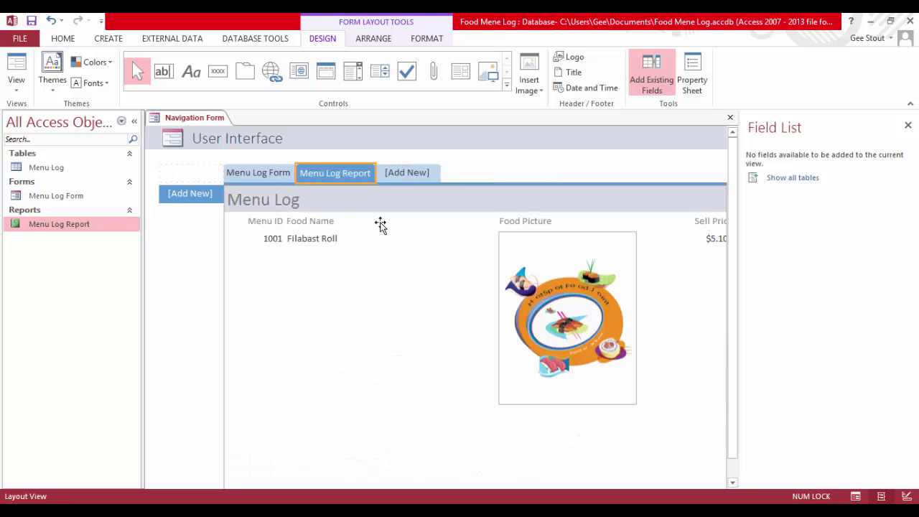
left_click(189, 196)
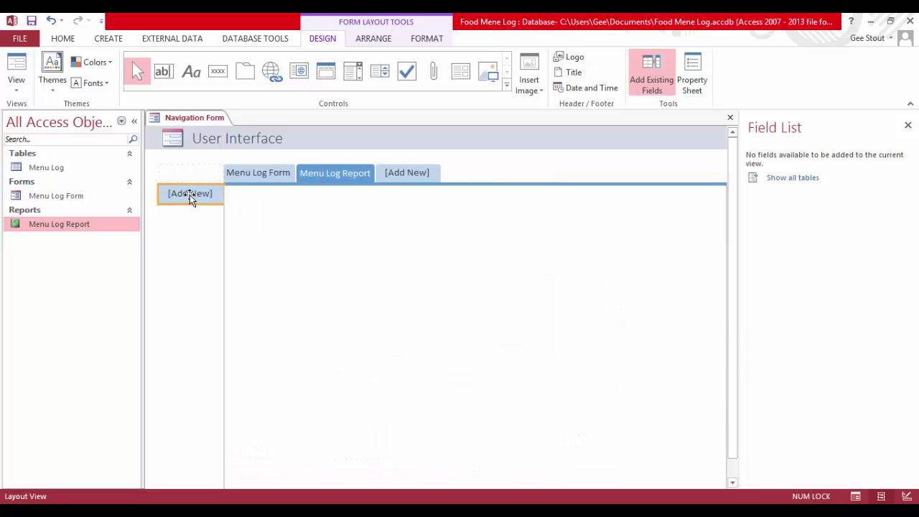
left_click(241, 177)
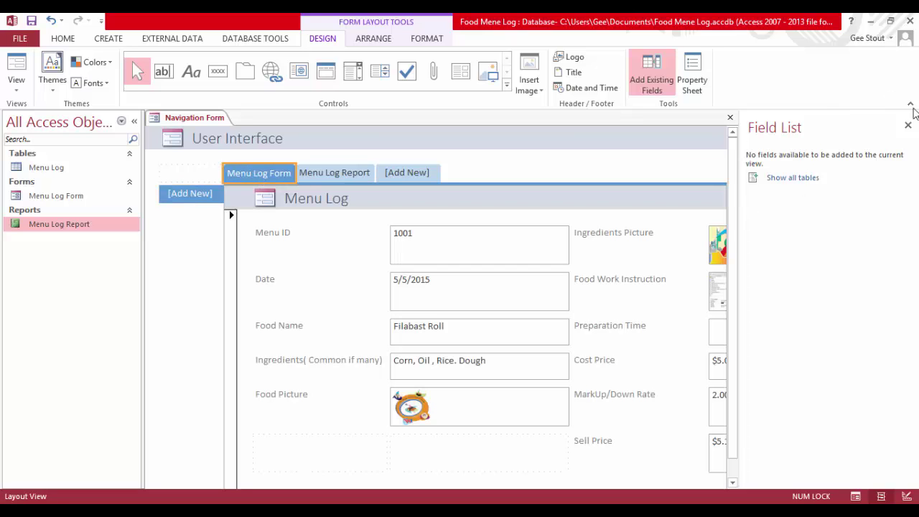
Close the Field List, collapse the Tables group, and check both tabs' contents
left_click(907, 125)
scroll(627, 170, "down", 1)
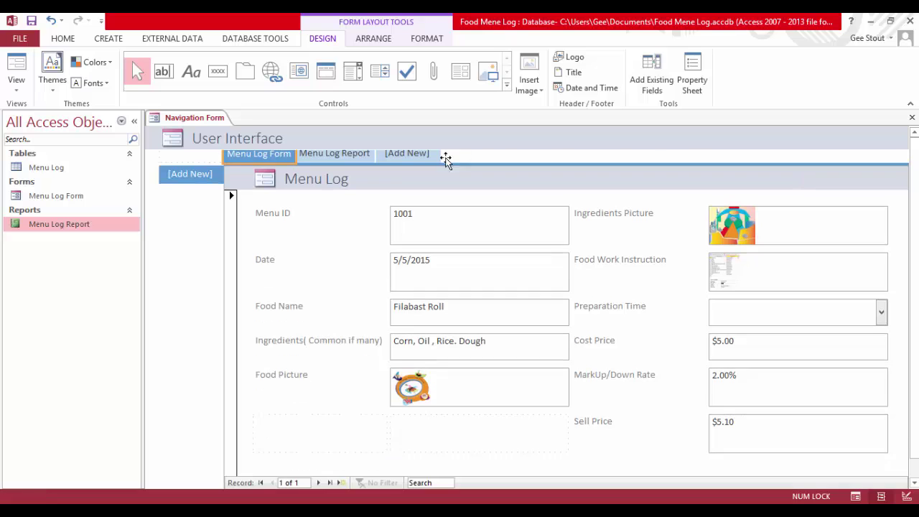
scroll(248, 160, "up", 1)
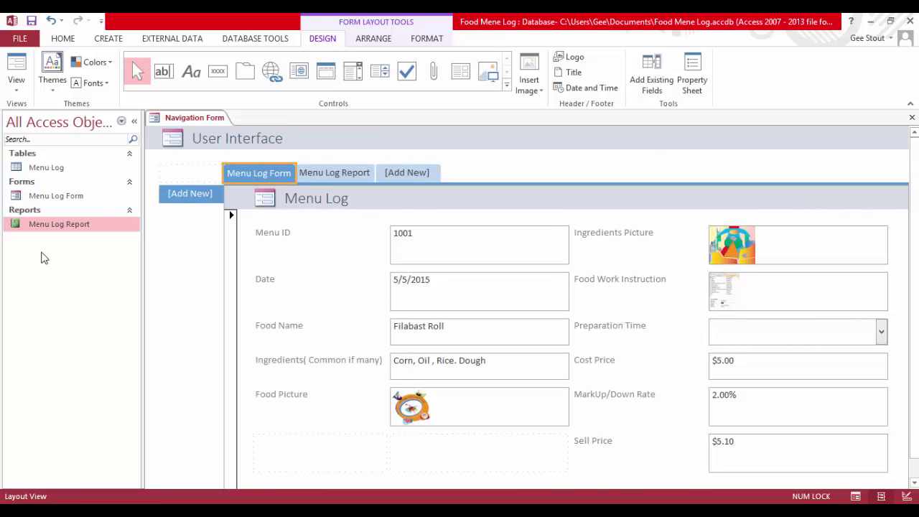
left_click(34, 168)
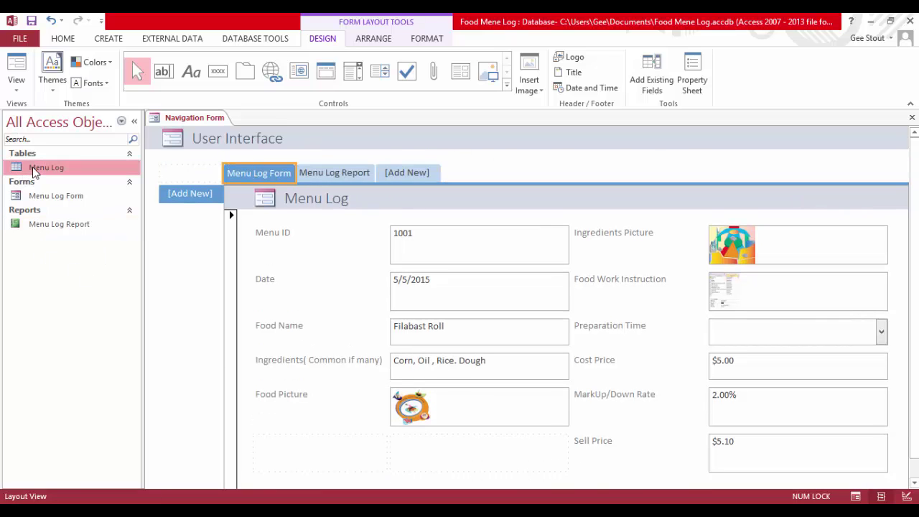
left_click(132, 153)
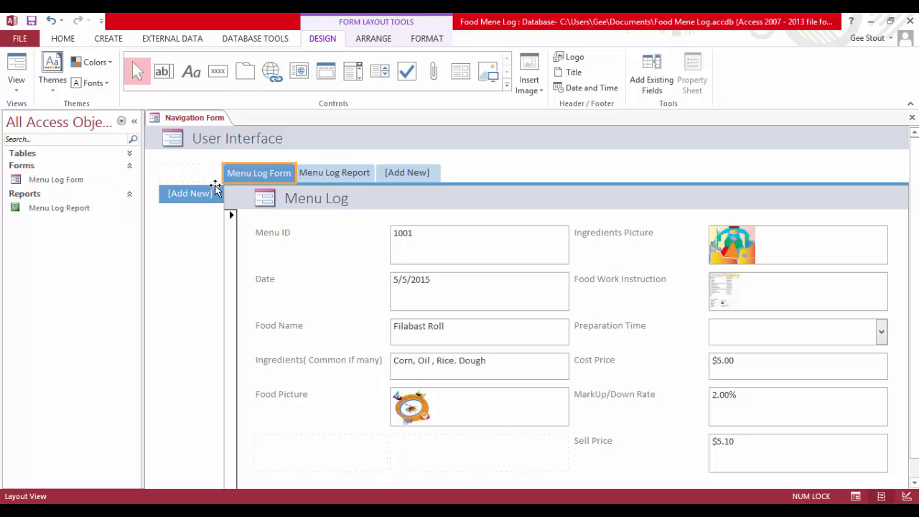
left_click(336, 174)
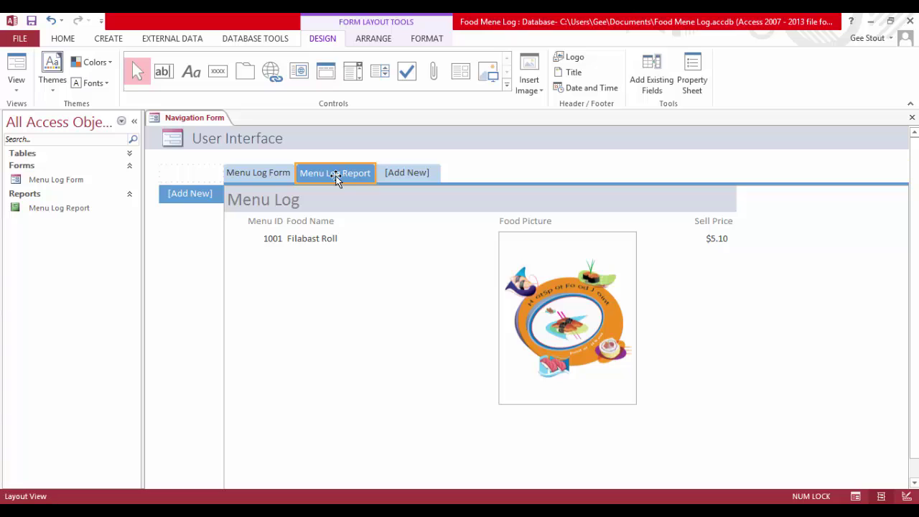
left_click(257, 177)
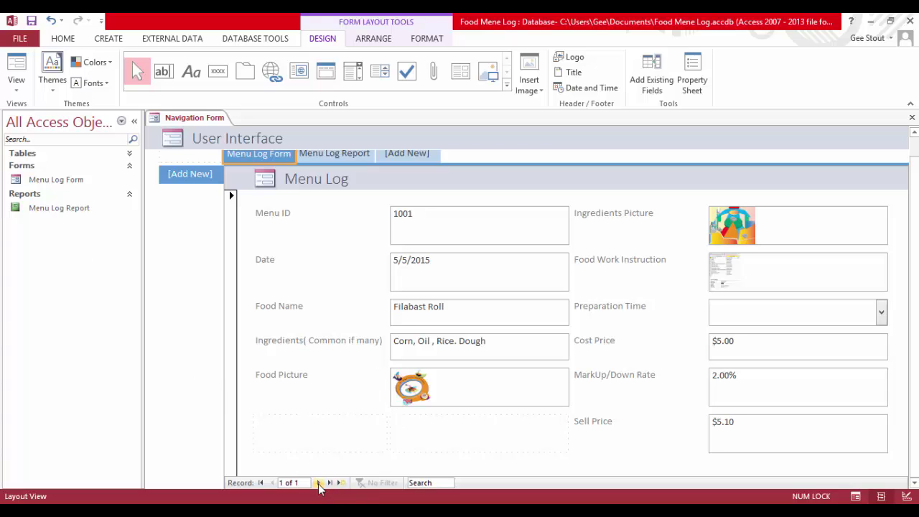
Move to a new blank record and switch the navigation form to Form View
left_click(320, 485)
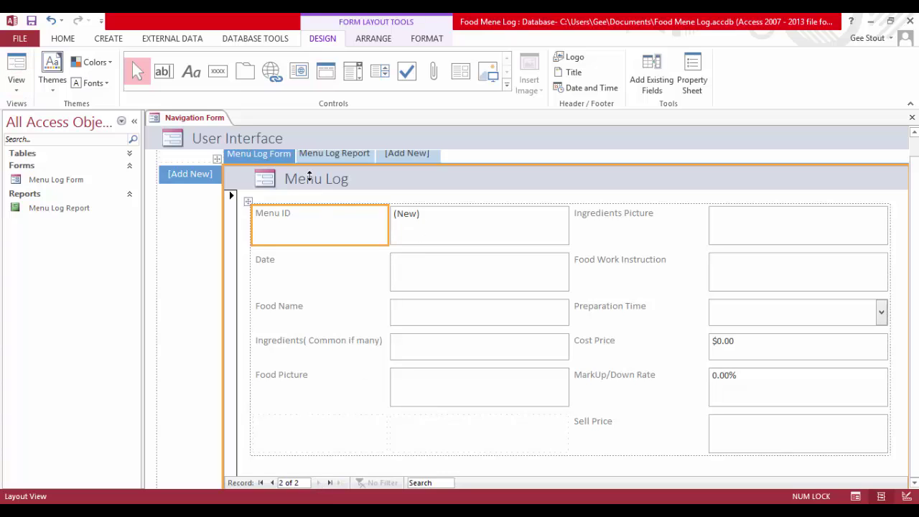
left_click(426, 228)
left_click(431, 270)
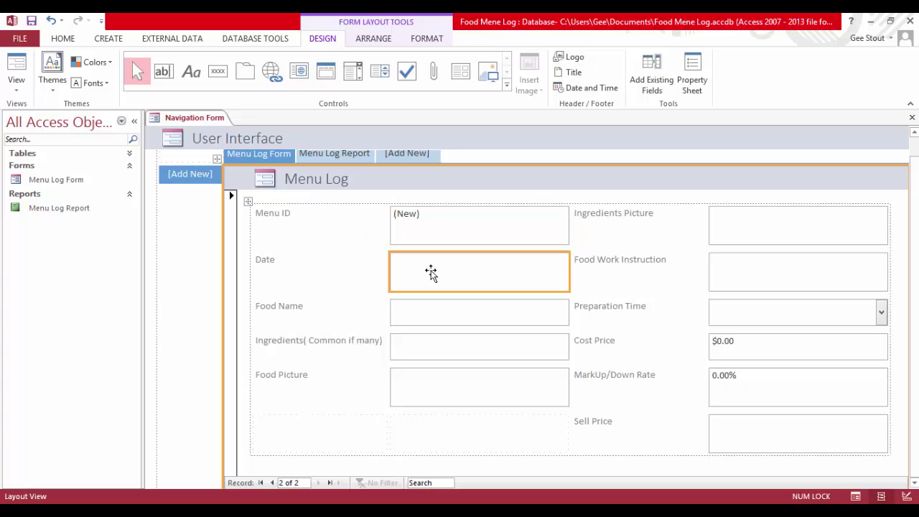
left_click(16, 63)
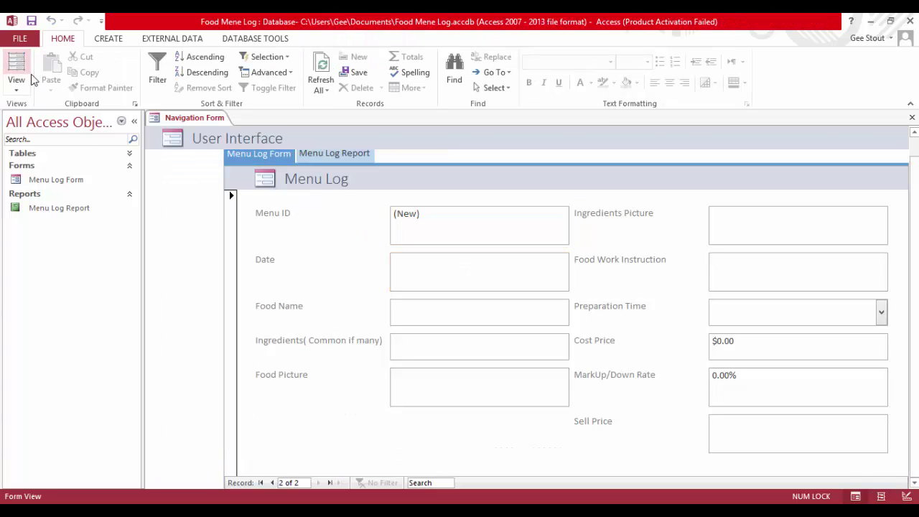
Date the record 5/17/2015 and enter Roller Blaze Roll with ingredients Corn, Oil, Syrup
left_click(419, 267)
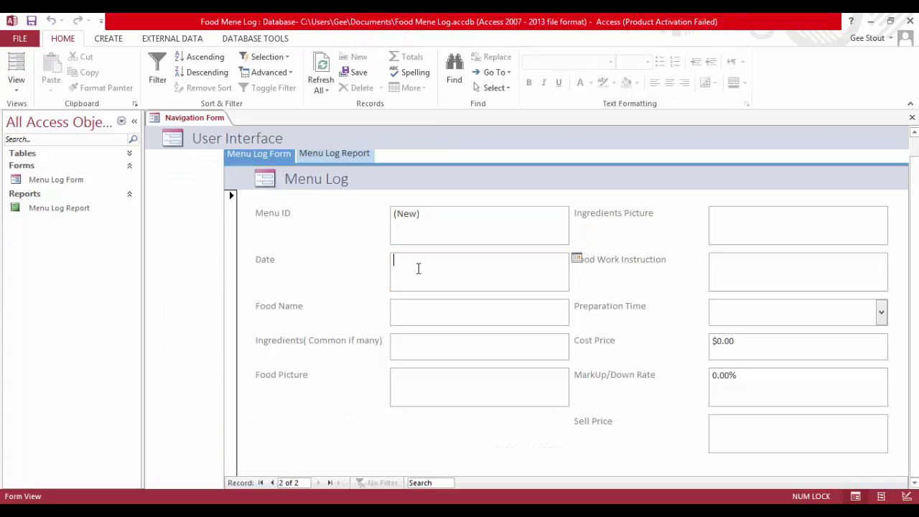
left_click(577, 257)
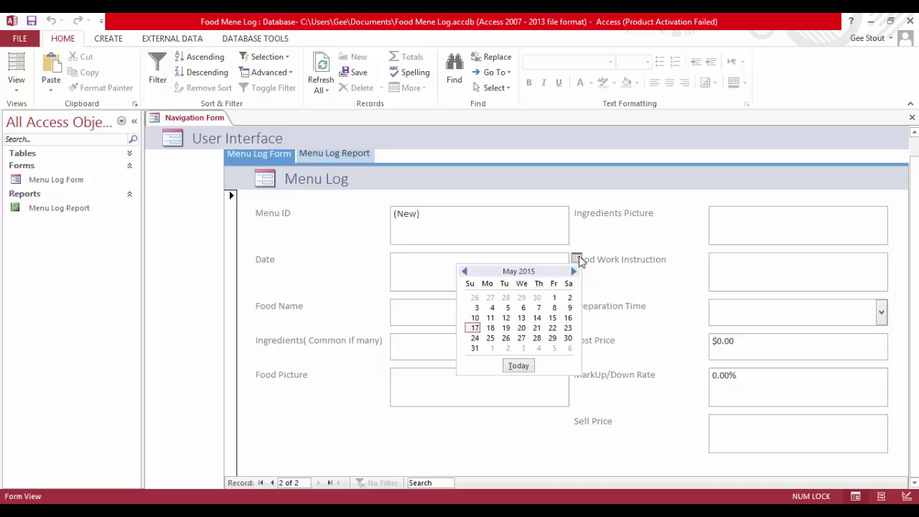
left_click(474, 328)
left_click(435, 311)
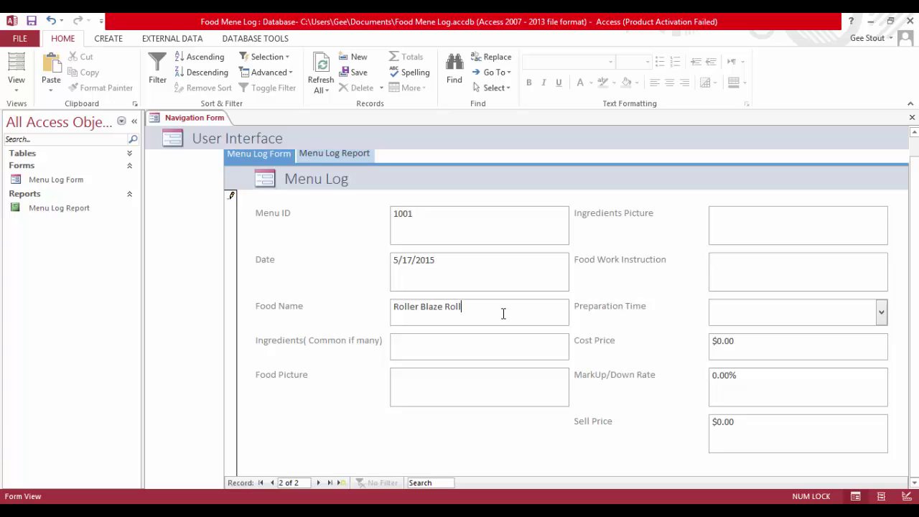
left_click(454, 346)
Finish the ingredients list and attach fds.PNG as the record's Food Picture
type(",Oil,Syrup")
left_click(438, 384)
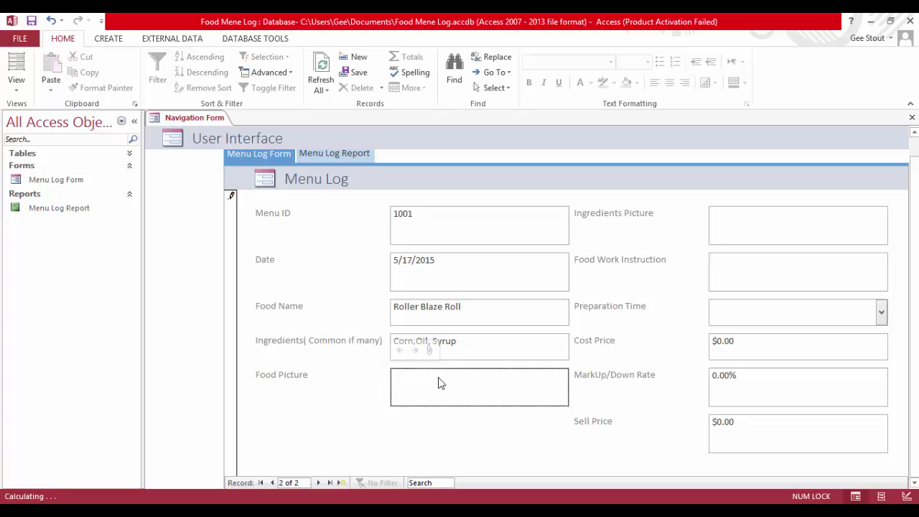
double_click(544, 393)
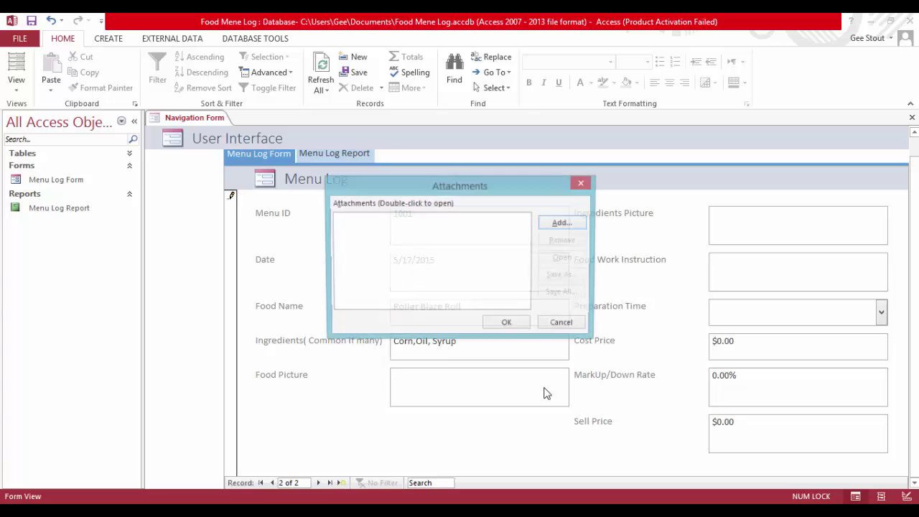
left_click(563, 223)
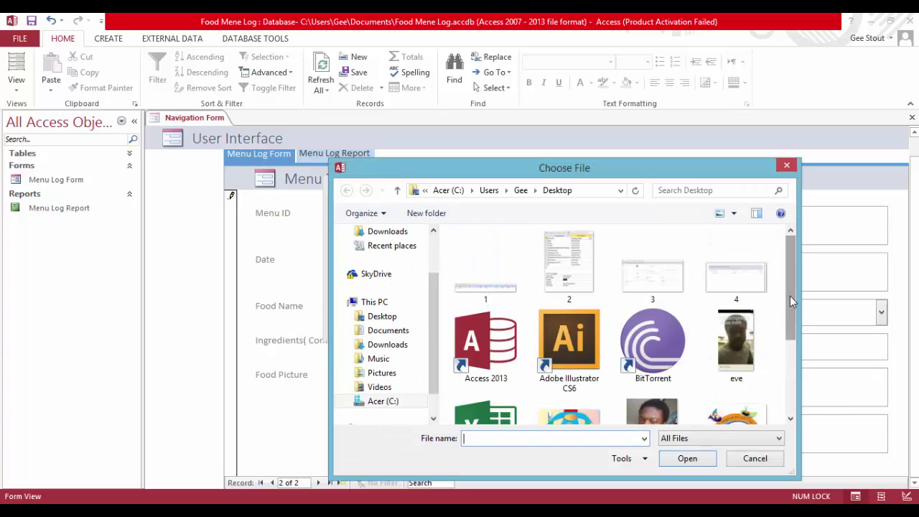
left_click_drag(789, 301, 795, 356)
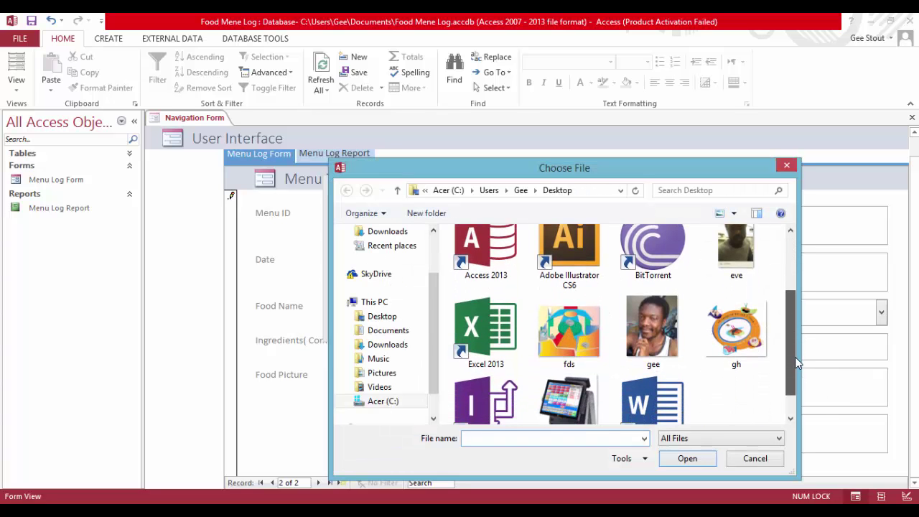
double_click(586, 342)
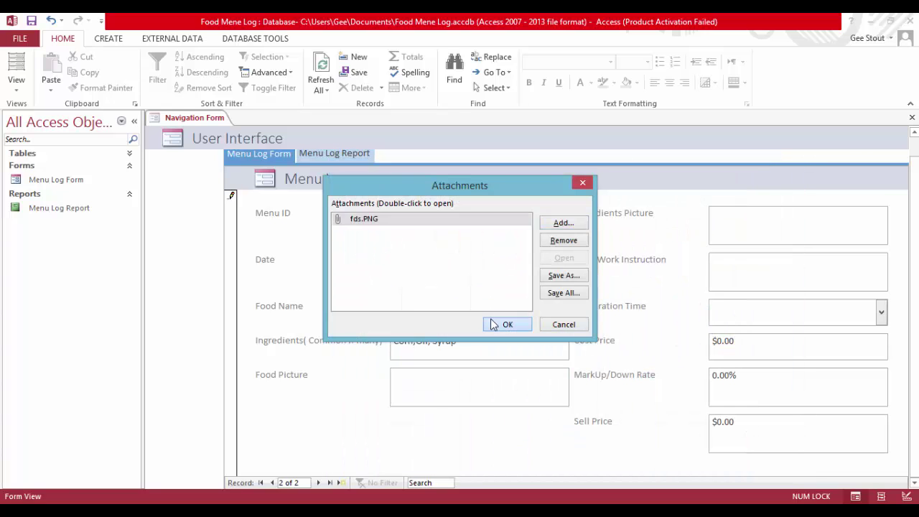
left_click(494, 324)
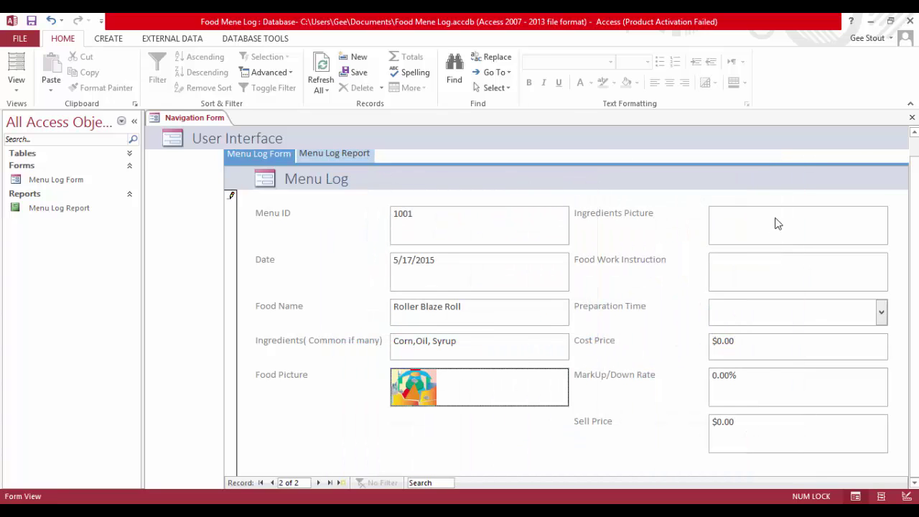
double_click(775, 222)
left_click(506, 324)
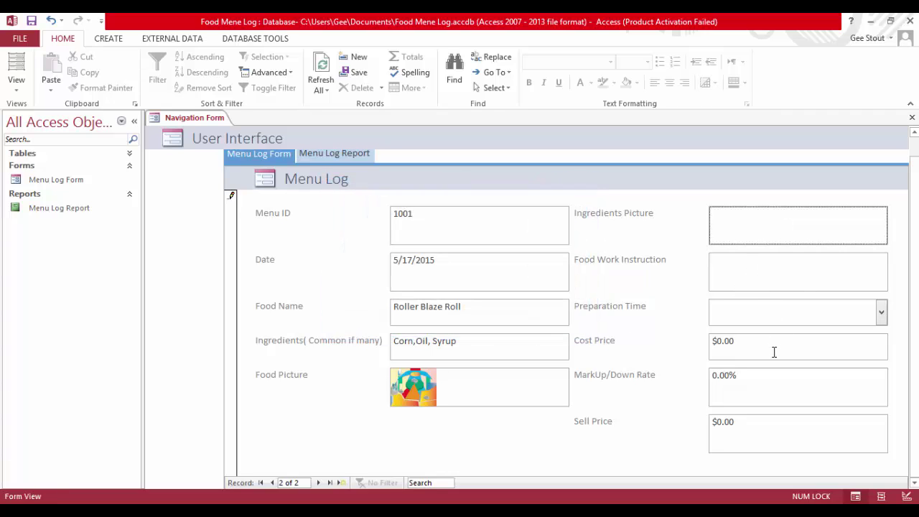
Set cost price $10.00 and 1.00% markup so the sell price becomes $10.10
left_click_drag(743, 347, 720, 344)
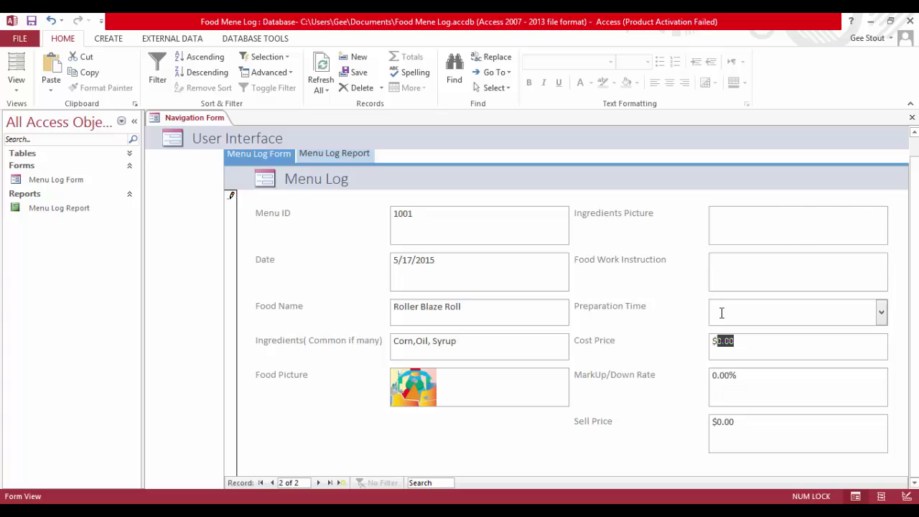
type("10")
key("Tab")
type("1")
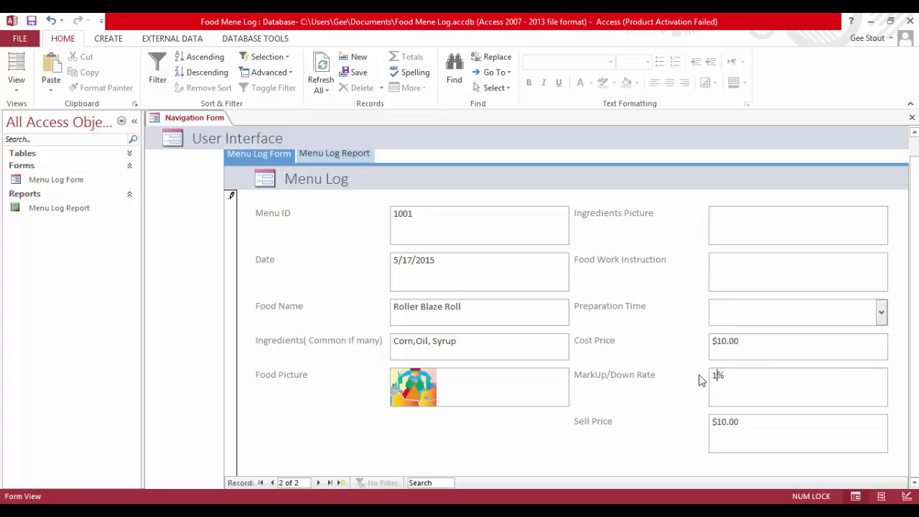
key("Tab")
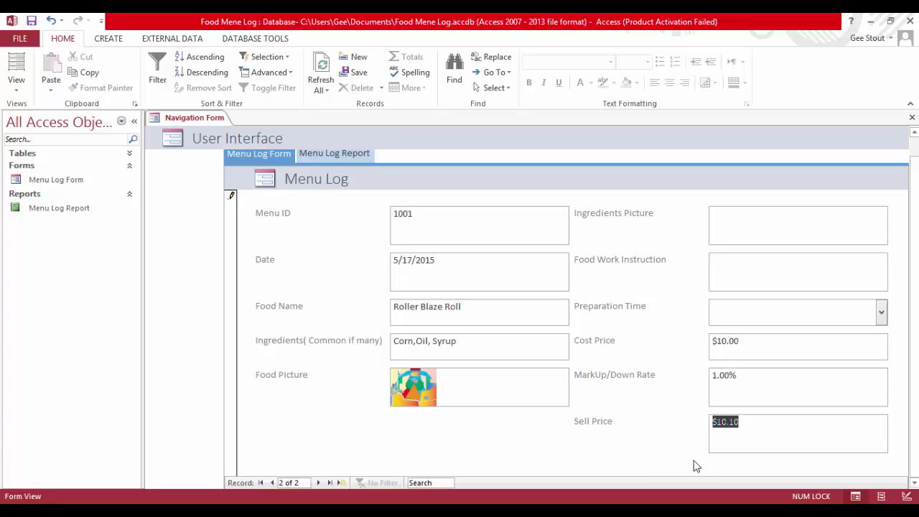
left_click(770, 444)
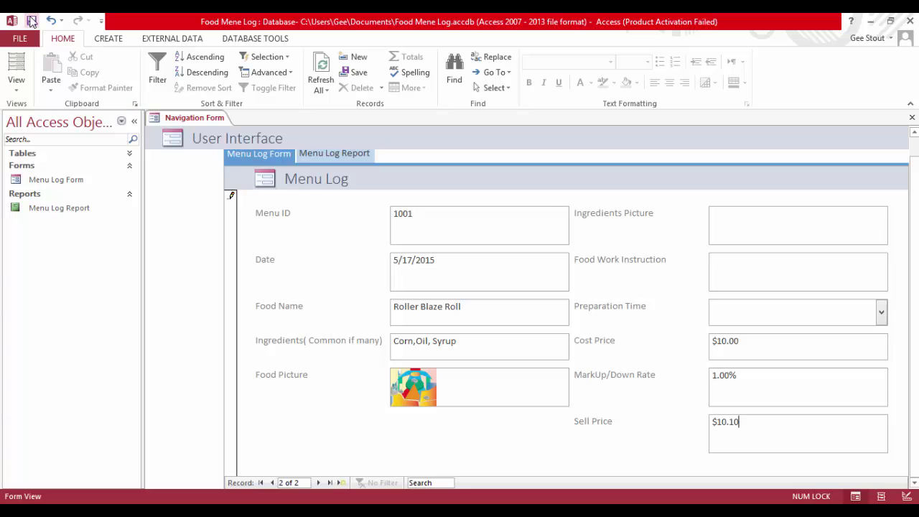
left_click(31, 21)
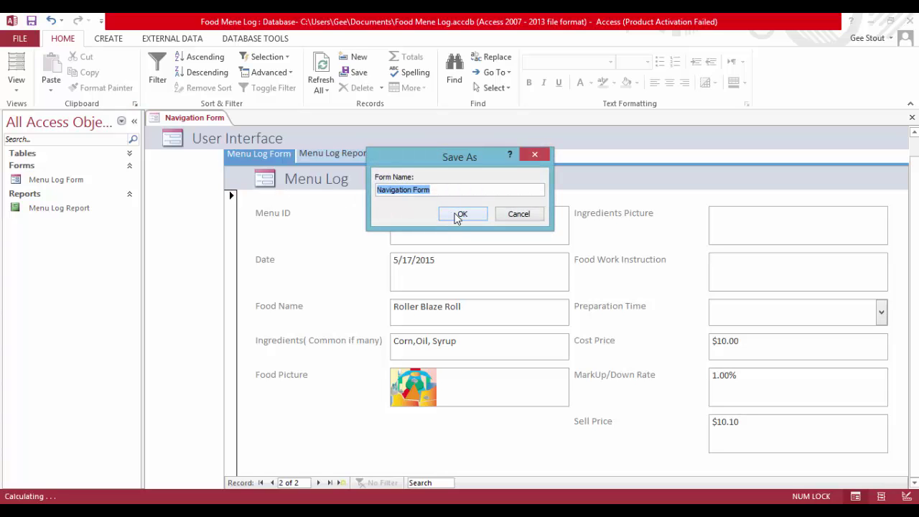
Save the navigation form under its default name and close it
left_click(461, 215)
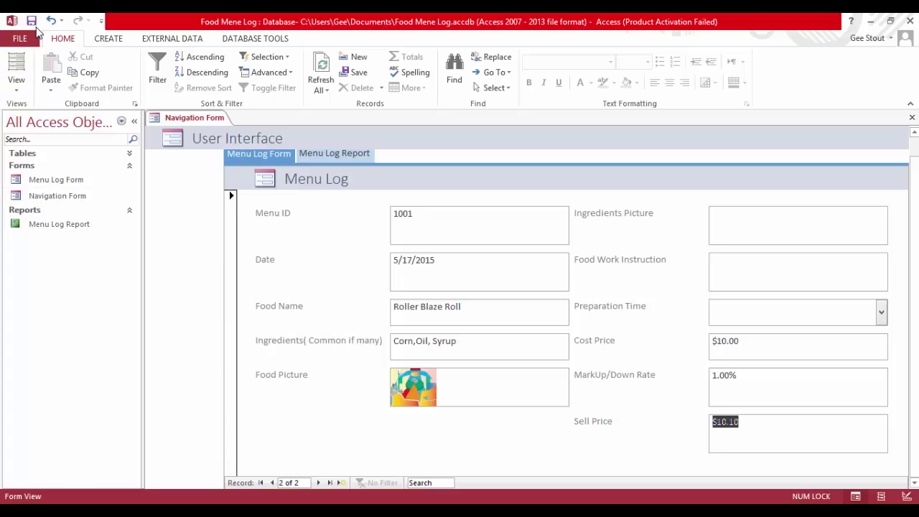
left_click(68, 197)
right_click(212, 123)
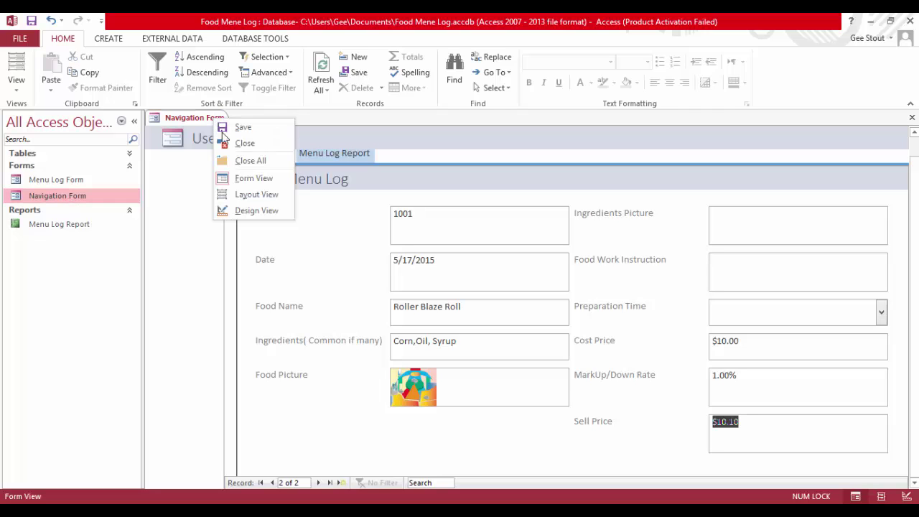
left_click(243, 141)
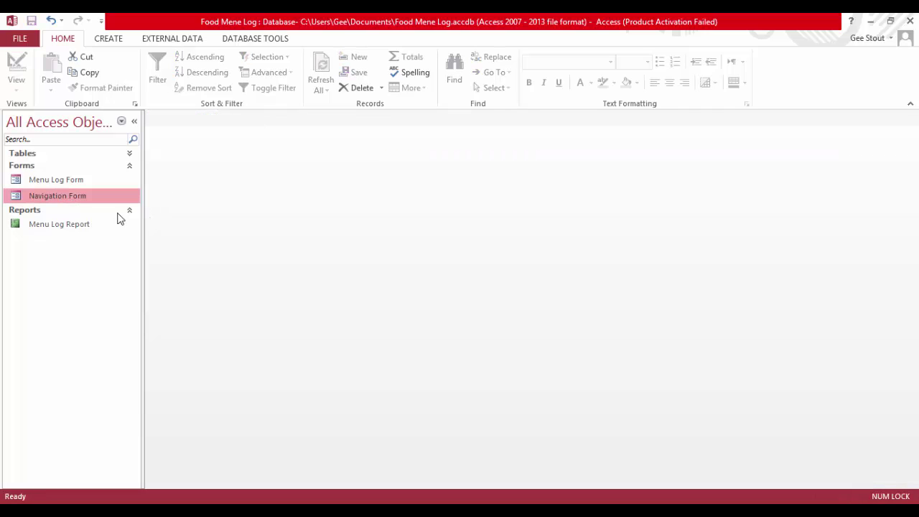
Rename the Navigation Form to 'Interface' and reopen it on the Menu Log Form tab
right_click(76, 197)
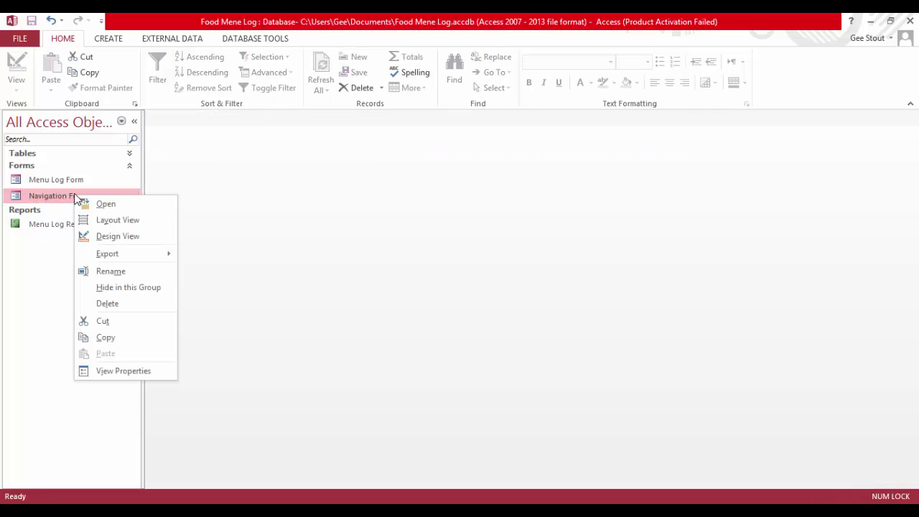
left_click(118, 270)
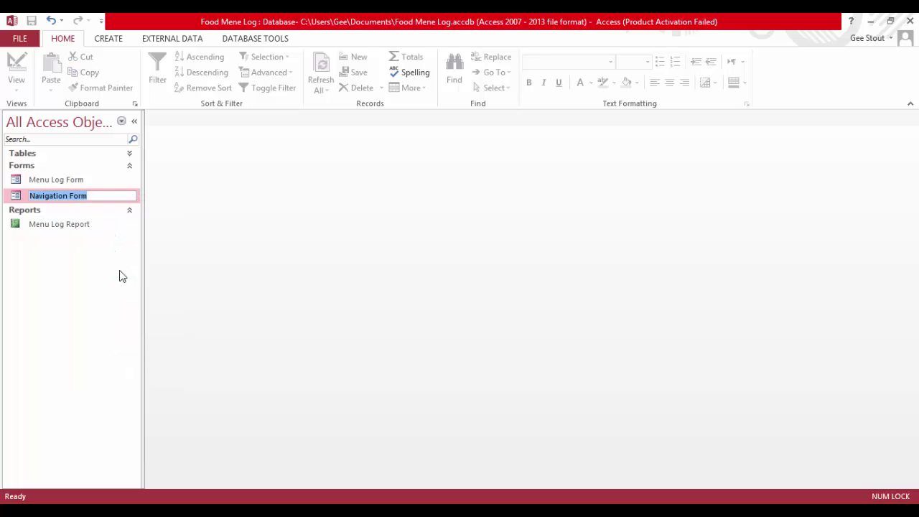
type("Menu Interfa")
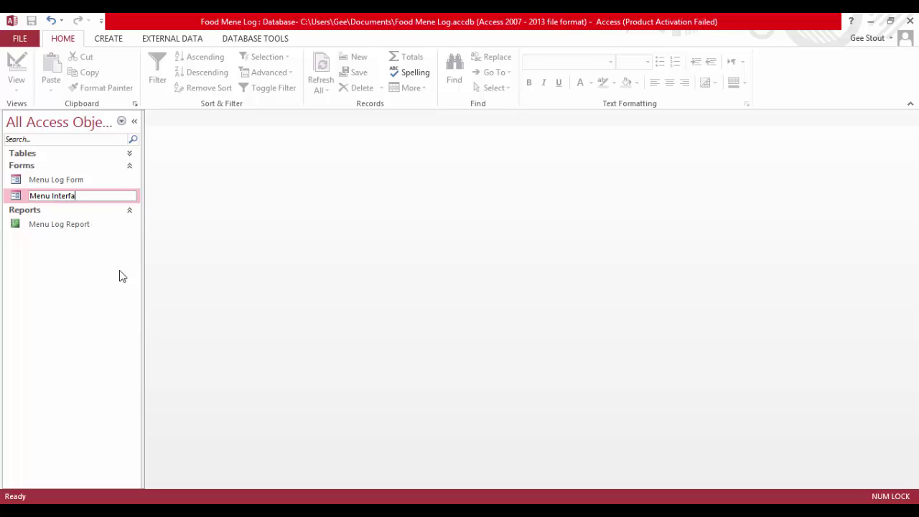
key("BackSpace")
key("BackSpace")
key("BackSpace")
key("BackSpace")
key("BackSpace")
key("BackSpace")
key("BackSpace")
key("BackSpace")
key("BackSpace")
key("BackSpace")
key("BackSpace")
key("Return")
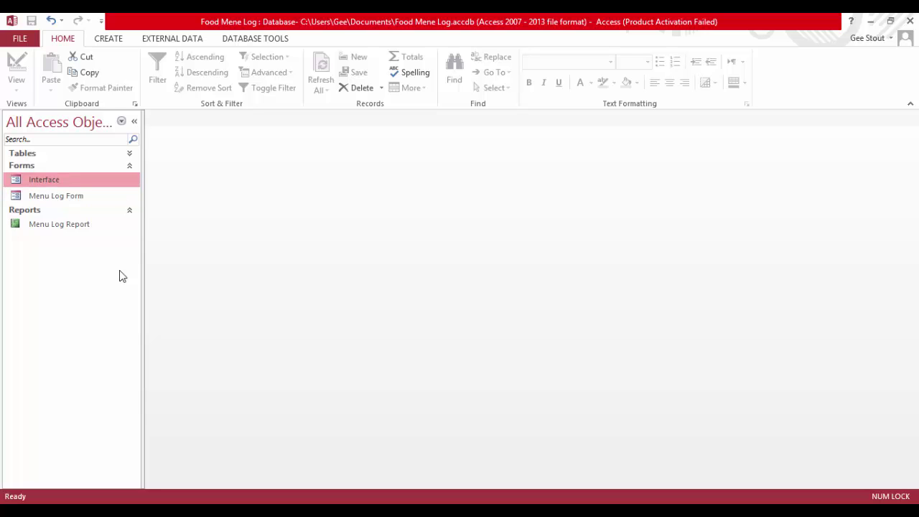
double_click(57, 177)
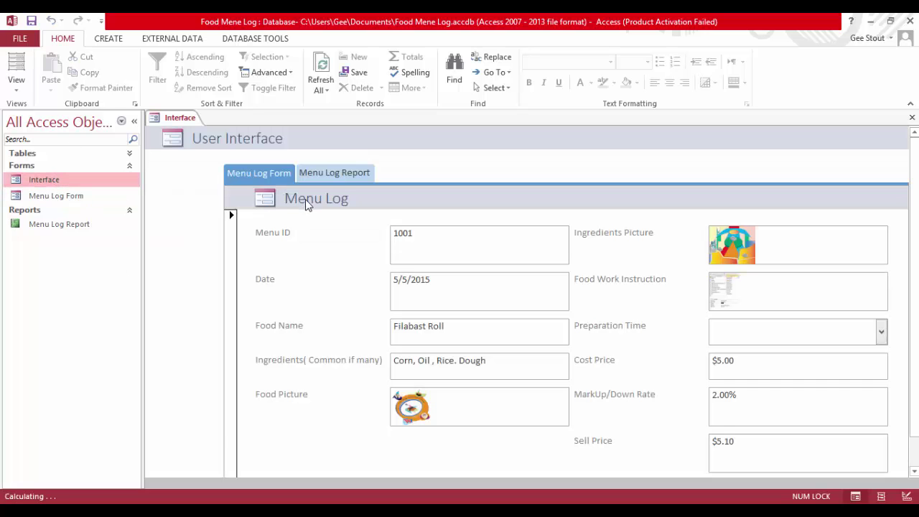
Review the Menu Log Report and Form pages, confirming Filabast Roll ($5.10) and Roller Blaze Roll ($10.10)
left_click(339, 172)
scroll(358, 426, "down", 1)
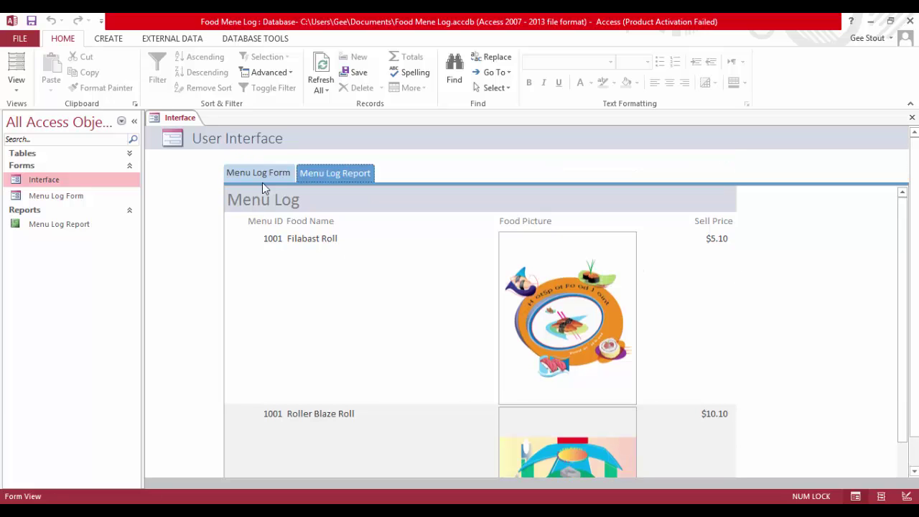
left_click(262, 174)
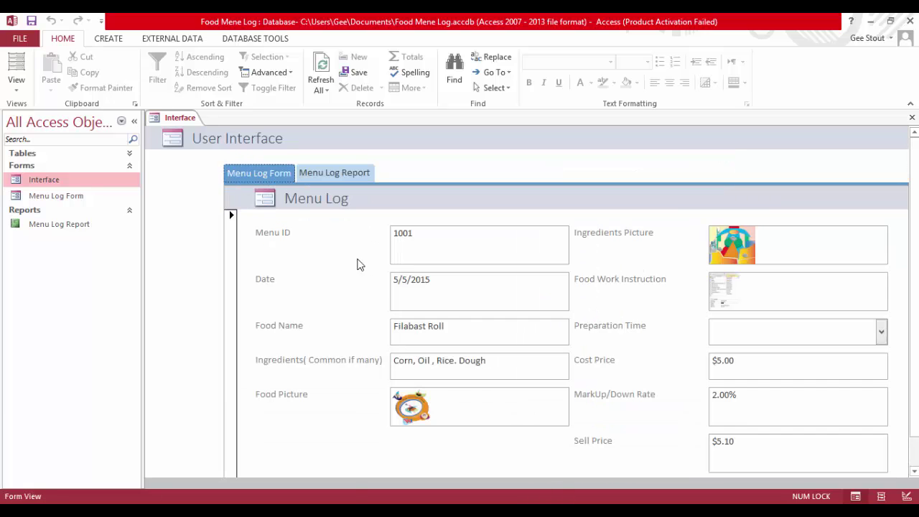
left_click(346, 174)
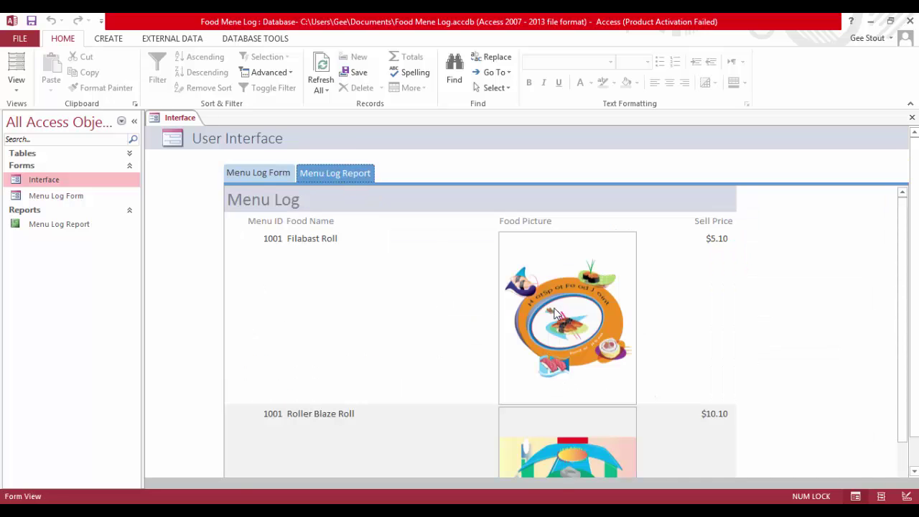
scroll(553, 302, "down", 1)
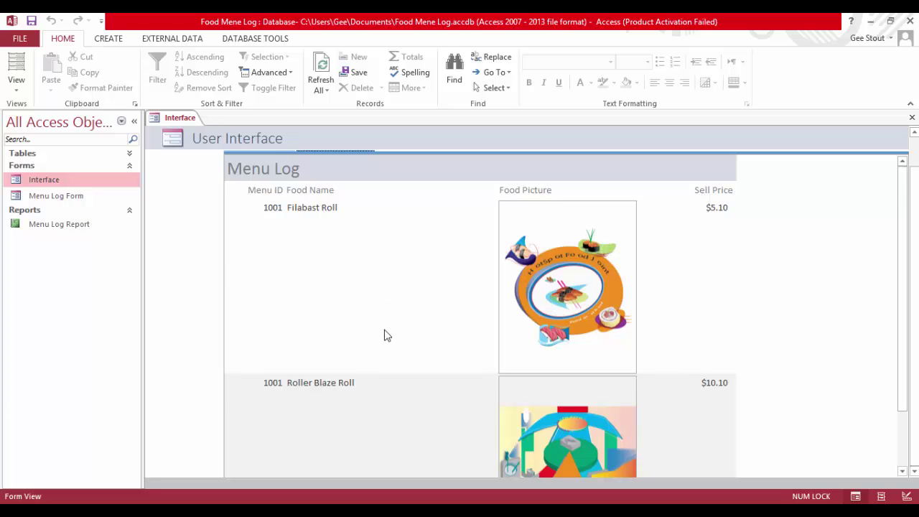
scroll(382, 331, "up", 1)
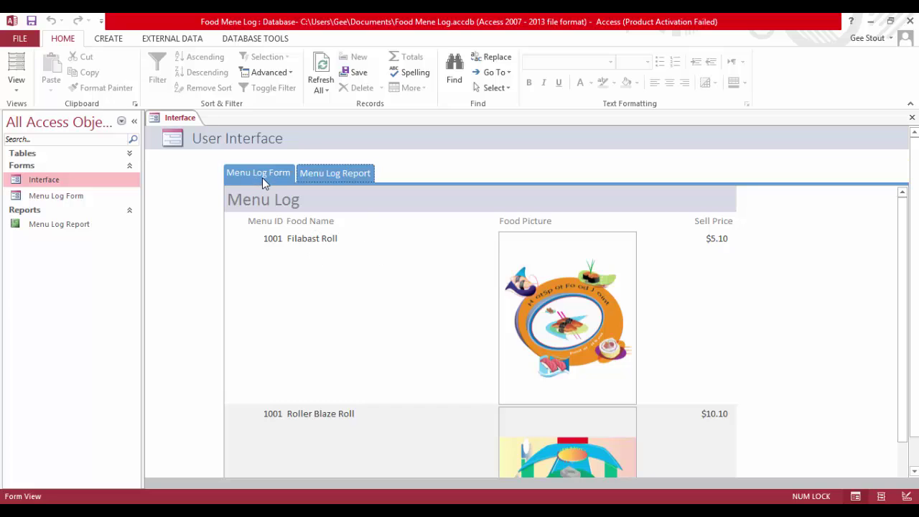
scroll(402, 218, "down", 1)
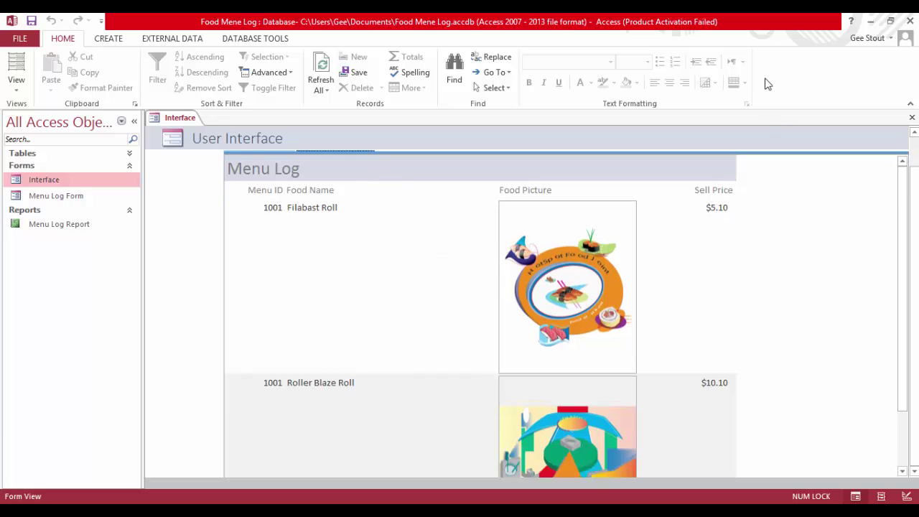